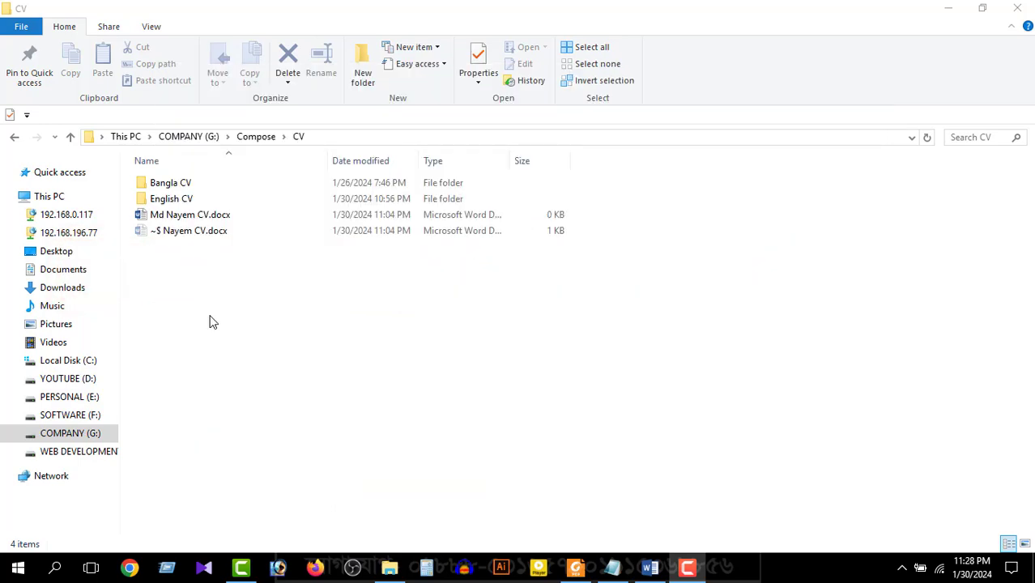
Create a new Microsoft Word Document in the CV folder, name it with the applicant's full name, and open it
right_click(213, 279)
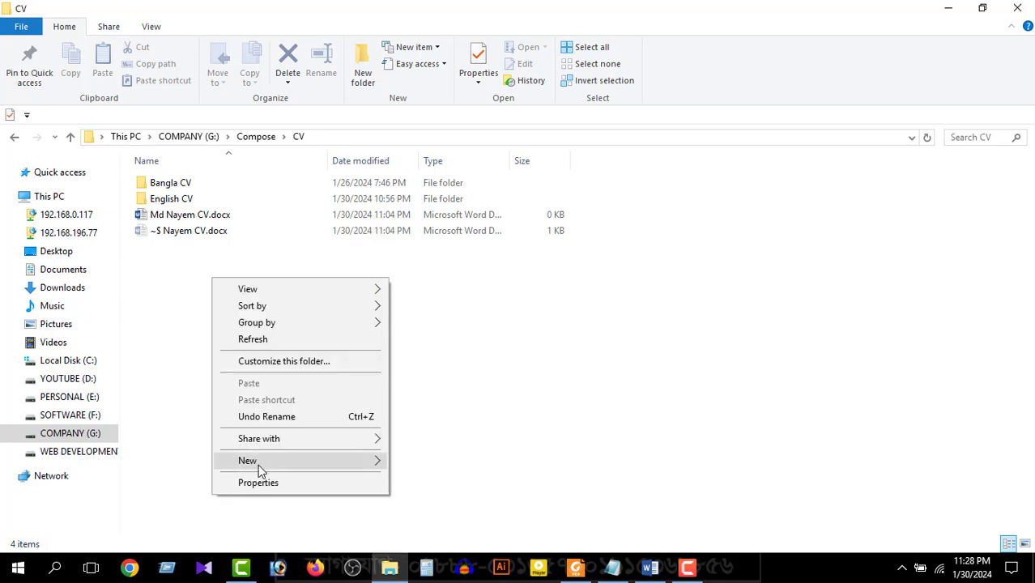
mouse_move(261, 463)
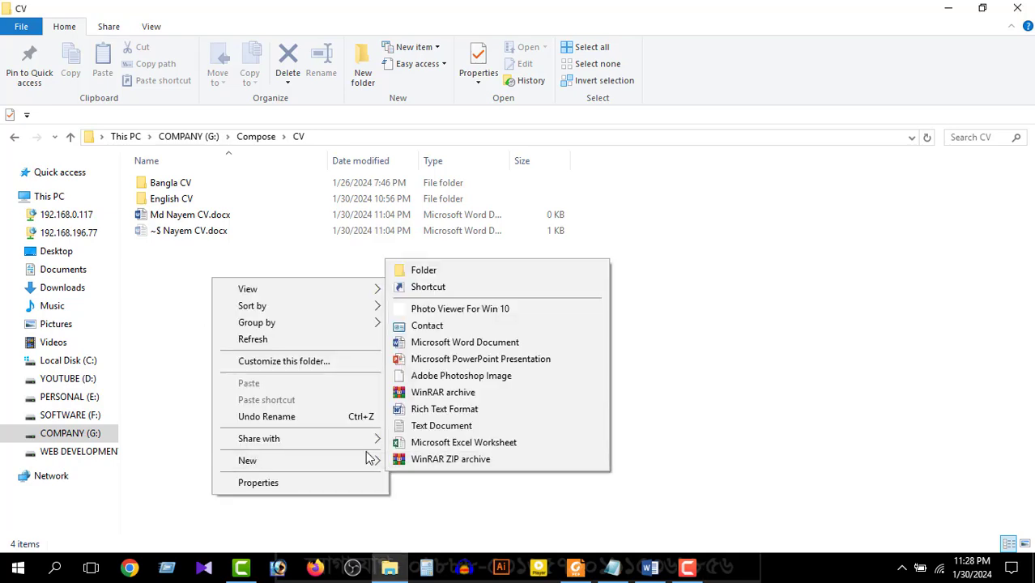
click(448, 342)
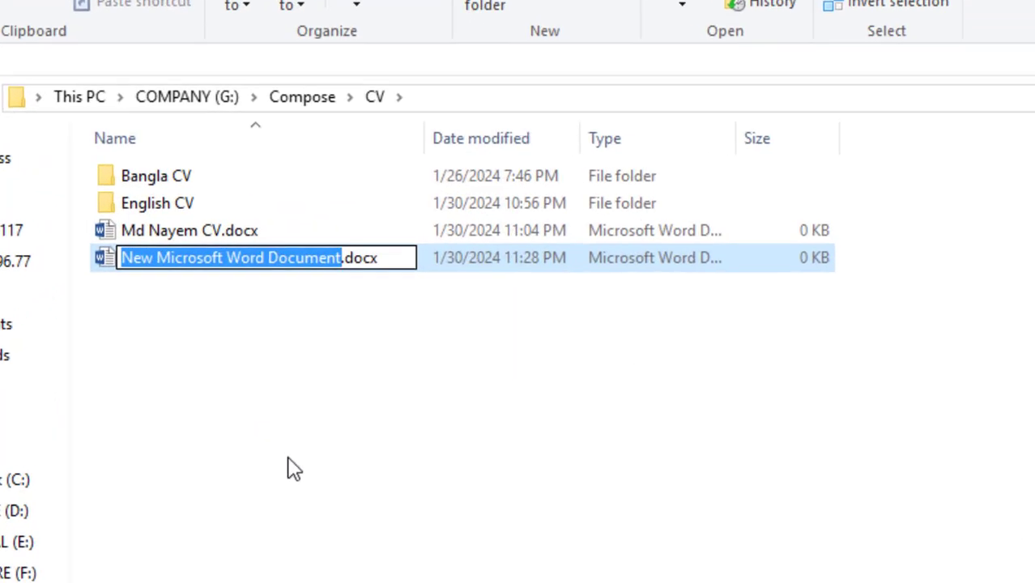
key(Return)
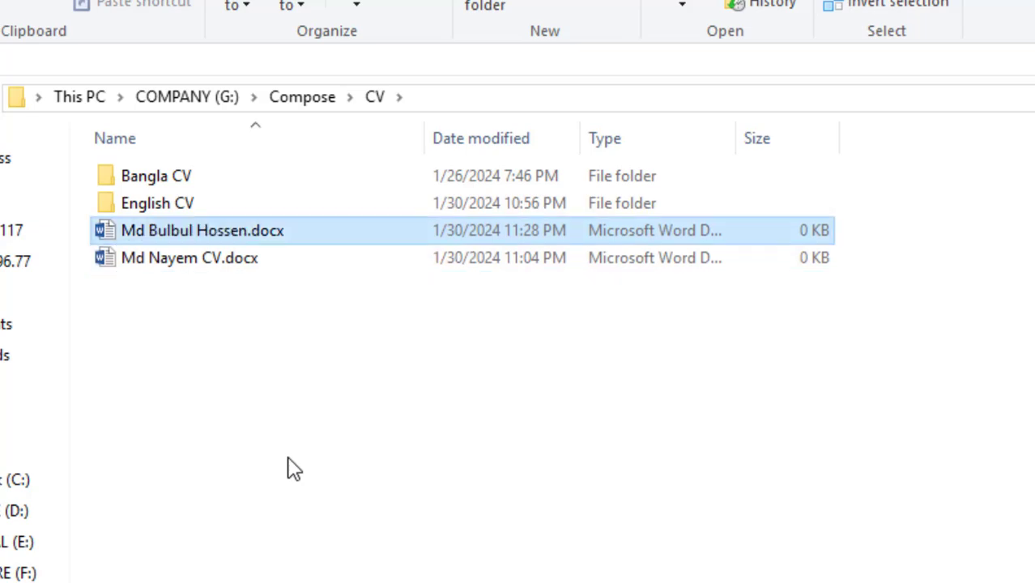
key(Return)
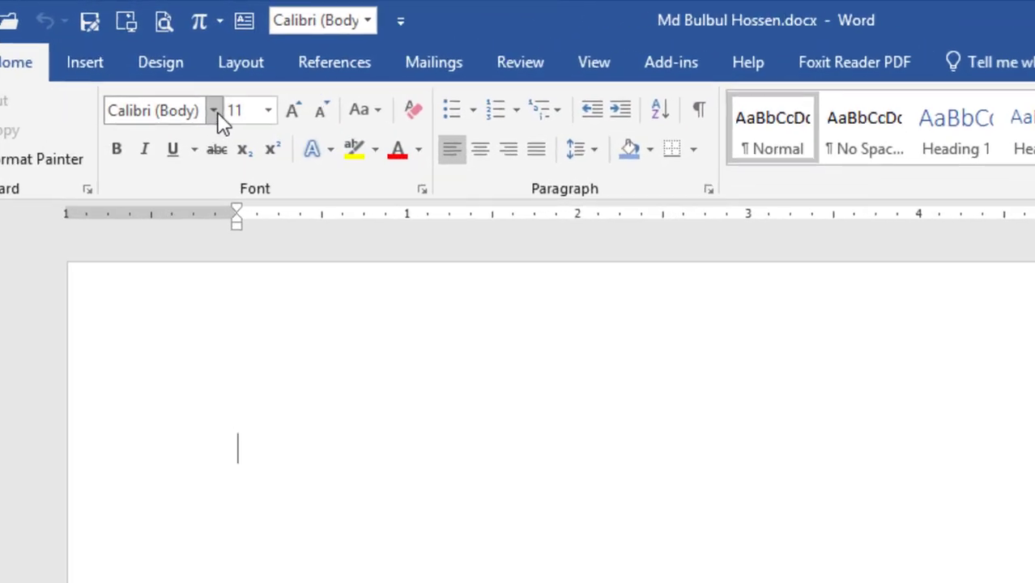
Set the document font to Times New Roman at size 12
click(189, 66)
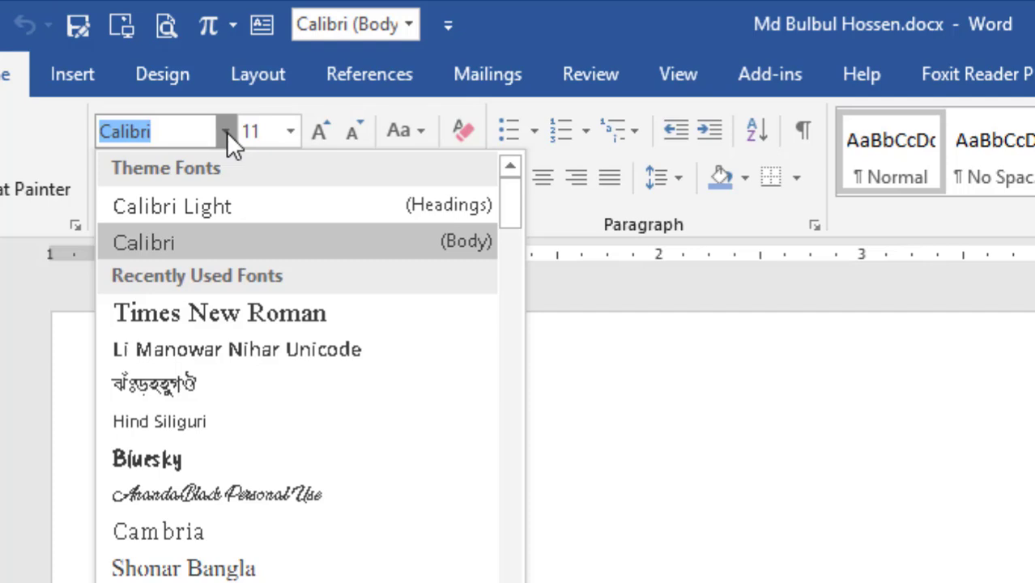
click(195, 312)
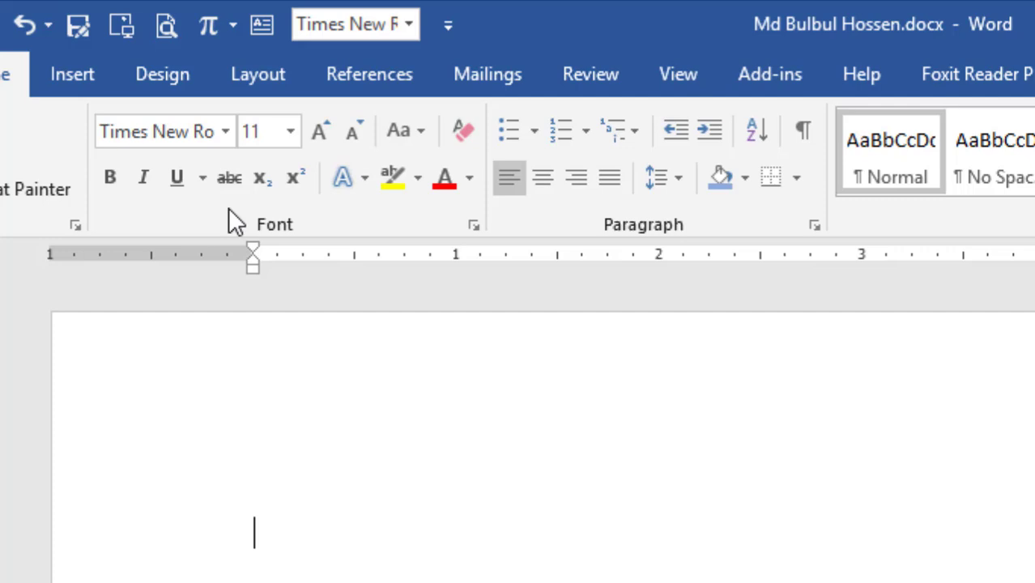
click(293, 129)
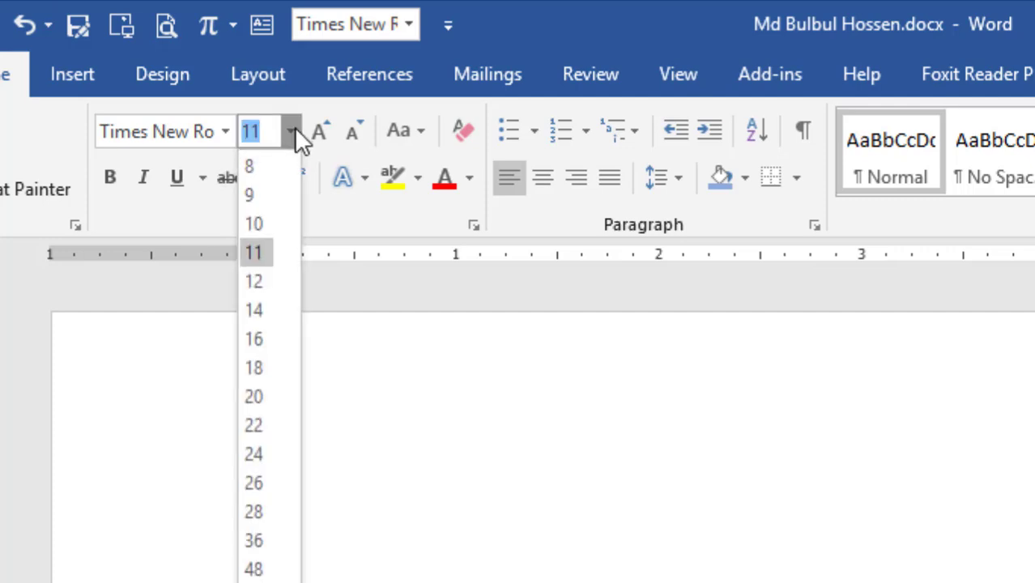
click(262, 283)
Type 'Resume of' followed by the applicant's full name, then start a new line
text(Re)
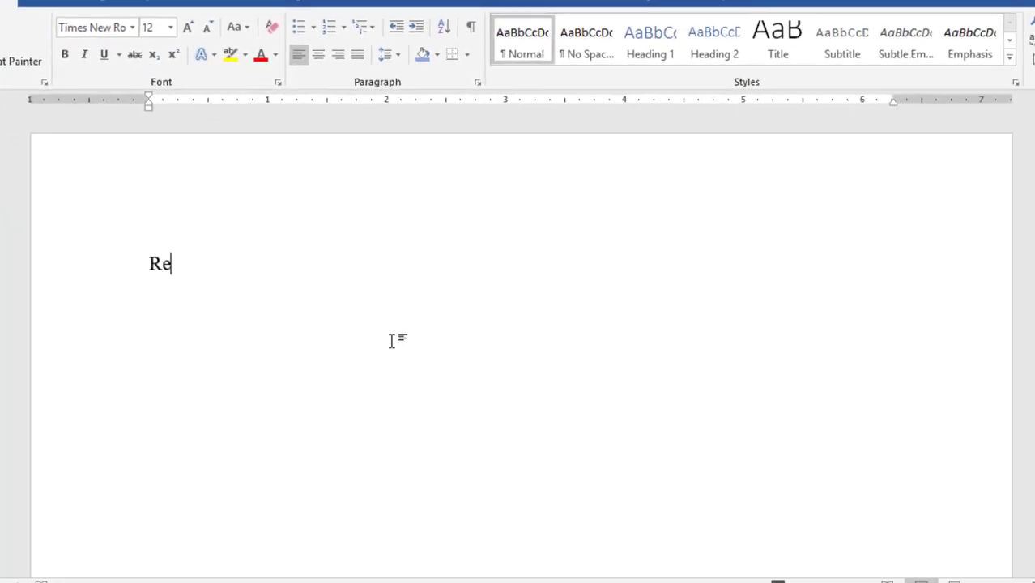
text(sume of )
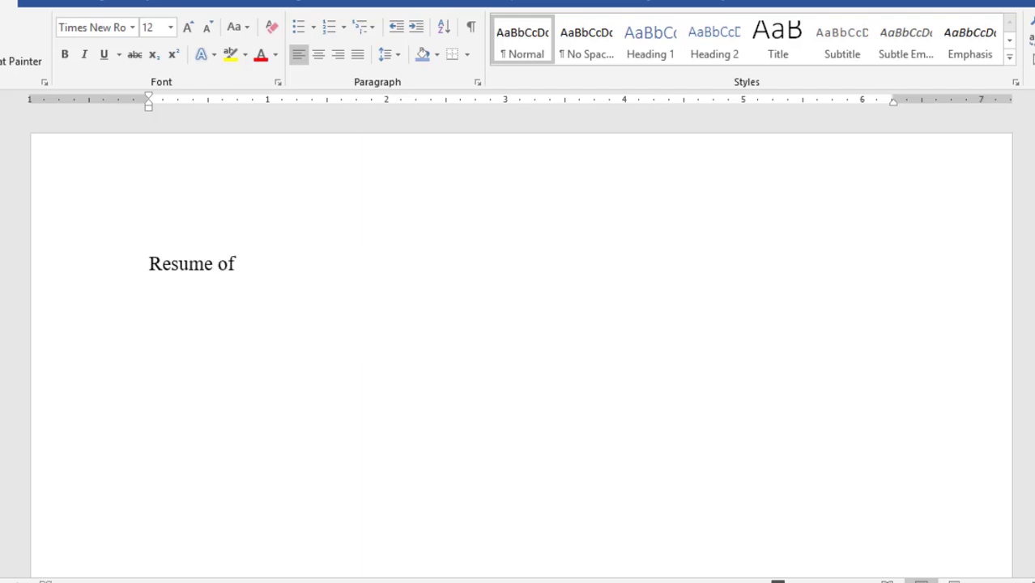
key(Return)
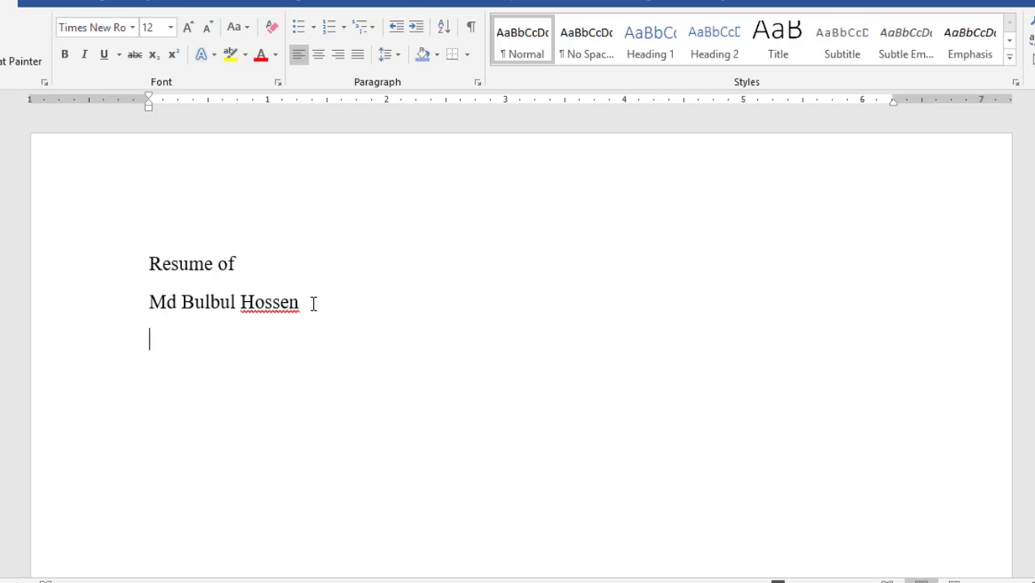
Center both title lines, make them bold and grow them to 14 pt
drag(314, 303, 134, 253)
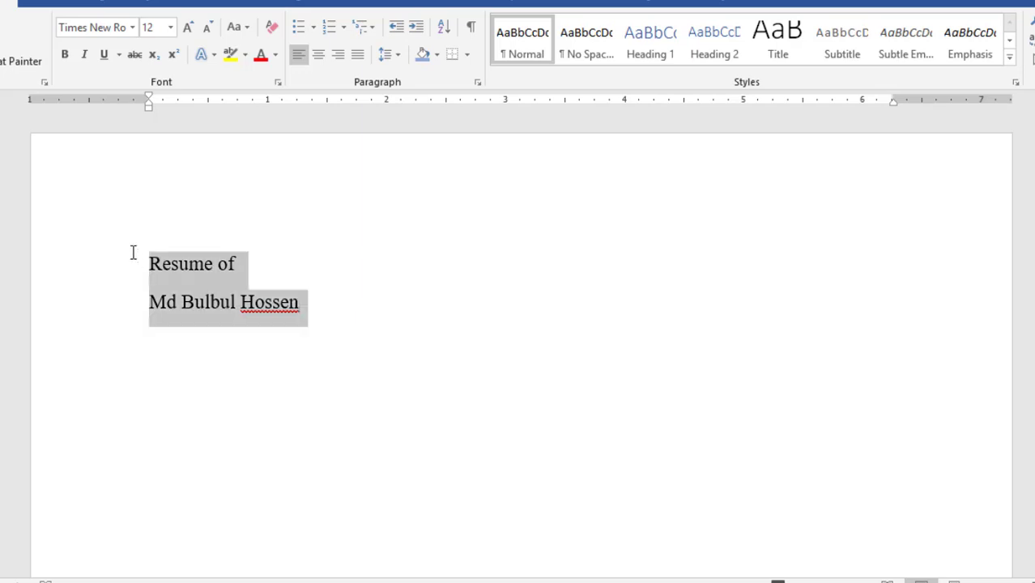
click(318, 55)
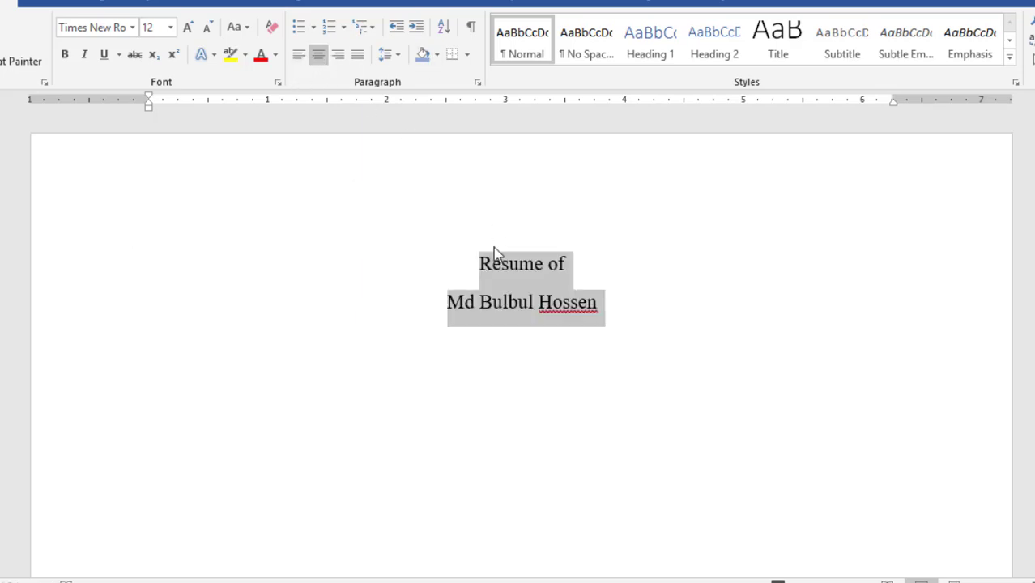
click(64, 55)
click(187, 28)
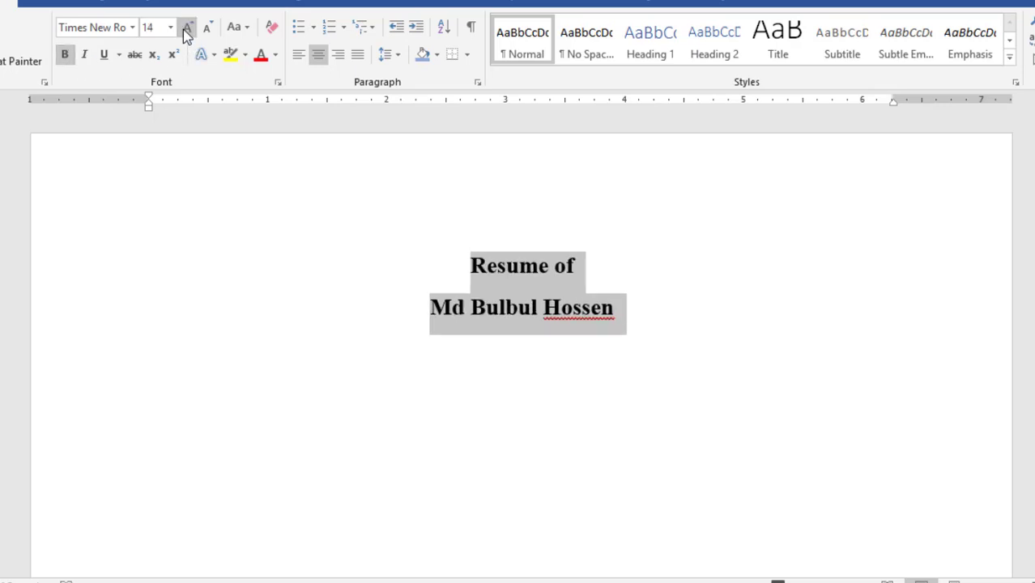
Enlarge 'Resume of' two more sizes and underline it
drag(603, 263, 439, 265)
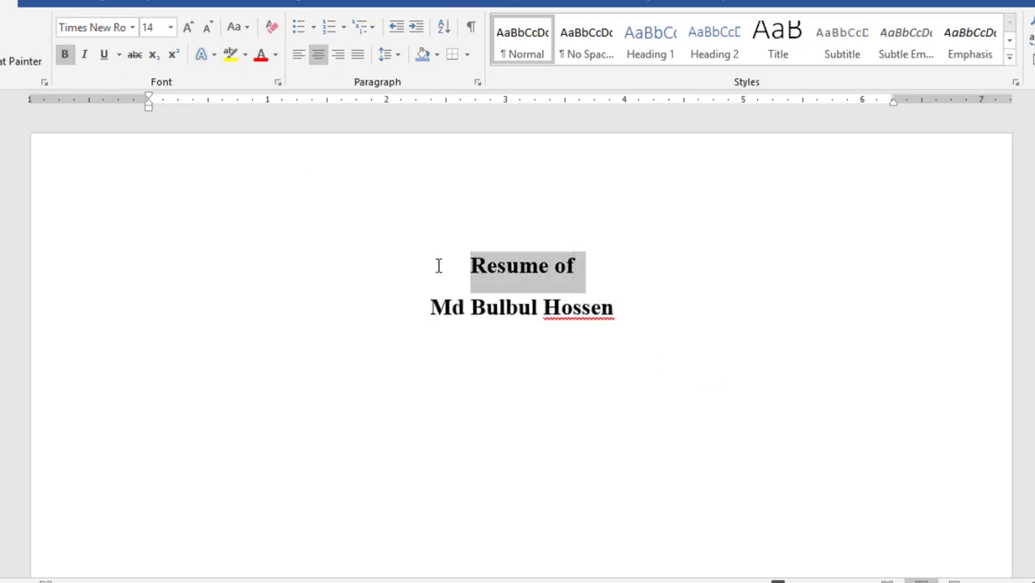
click(196, 31)
click(195, 31)
click(195, 32)
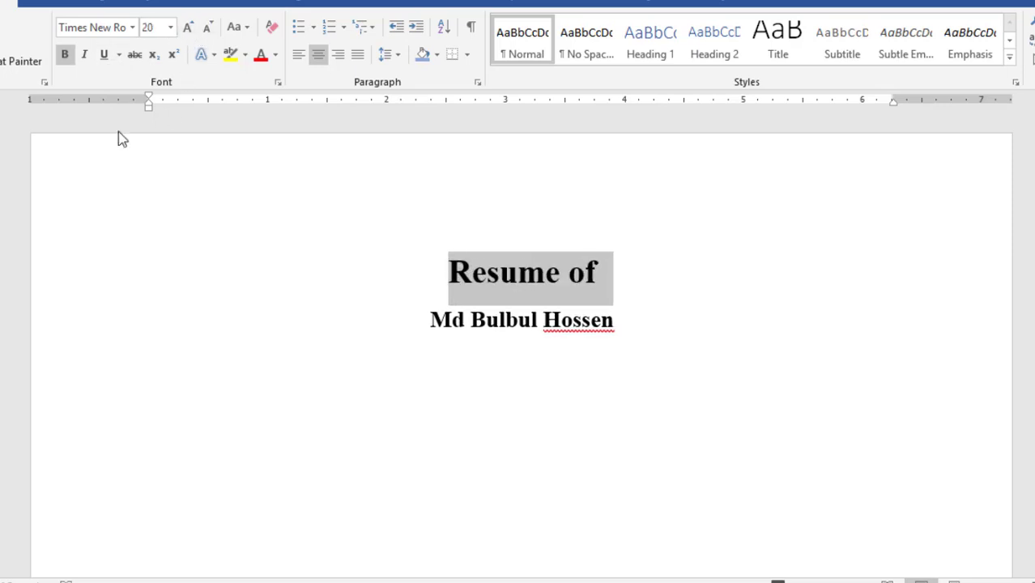
click(103, 59)
click(628, 327)
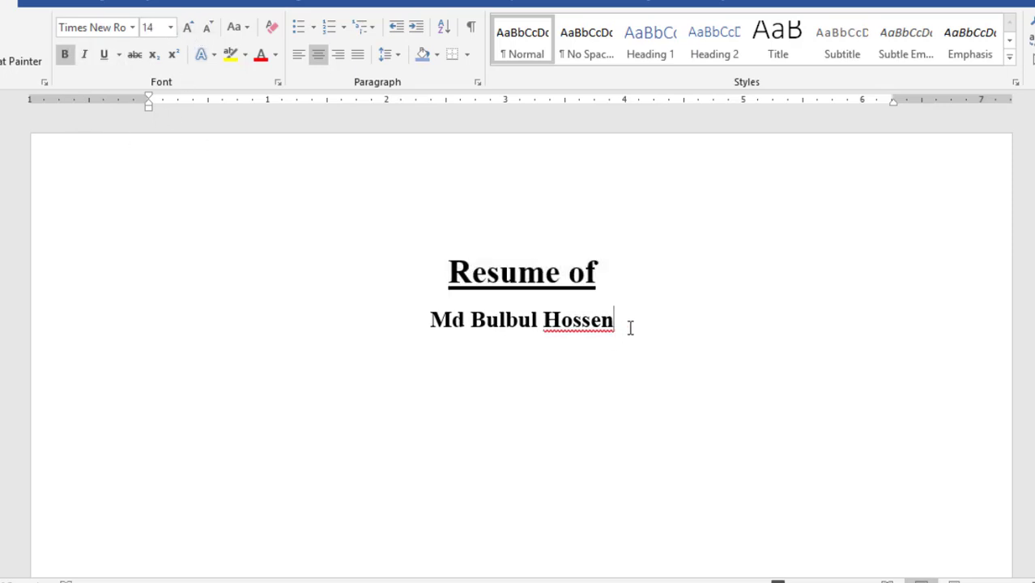
Remove the space after the title paragraphs and set their line spacing to 1.15
drag(625, 324, 434, 276)
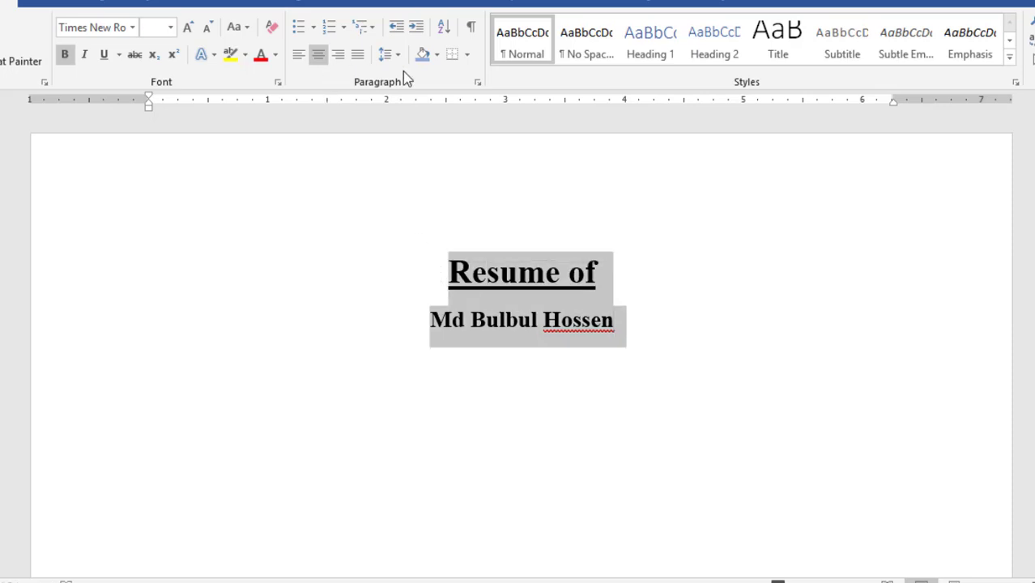
click(389, 55)
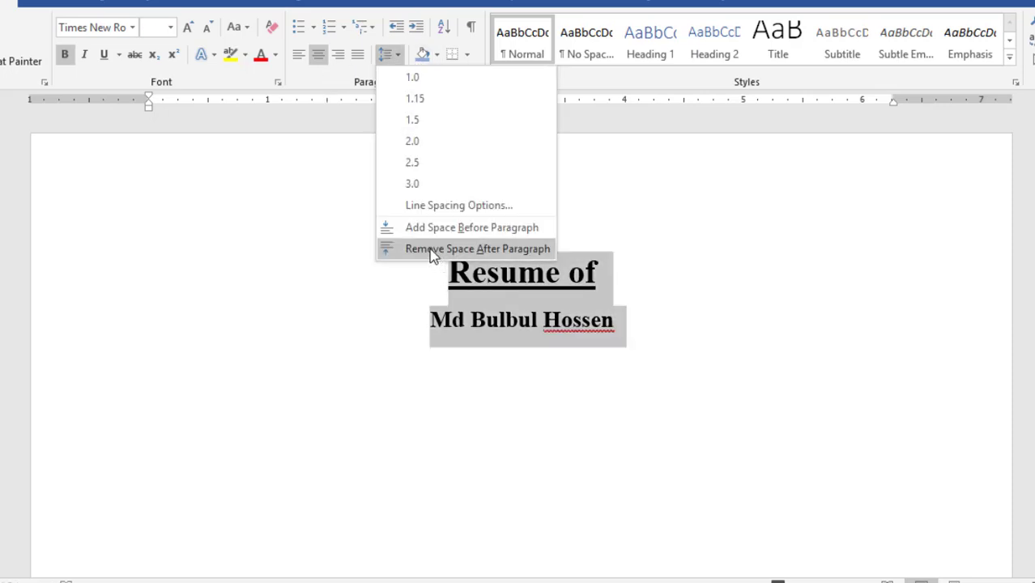
click(433, 249)
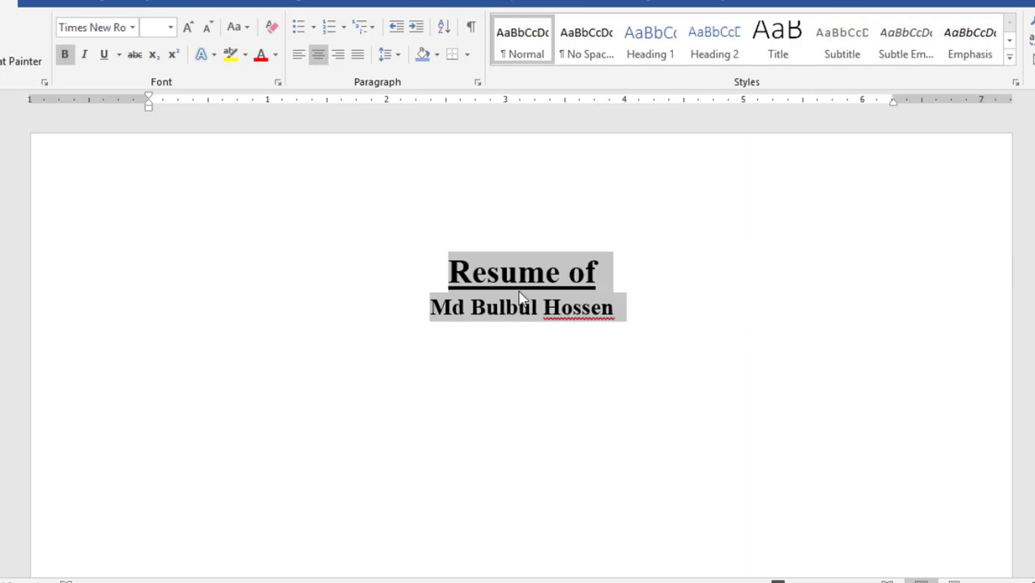
click(385, 53)
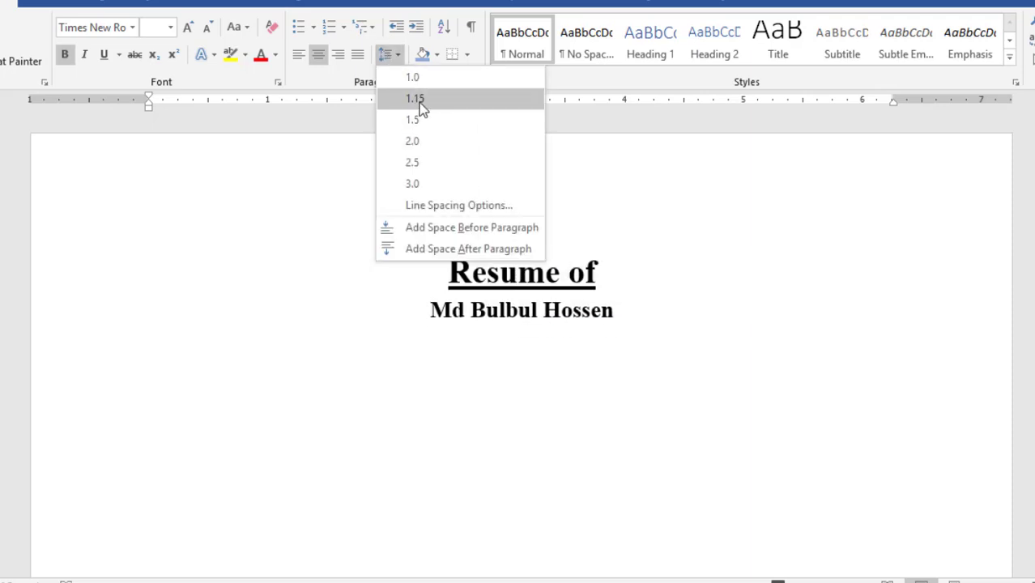
click(420, 110)
click(656, 325)
click(386, 53)
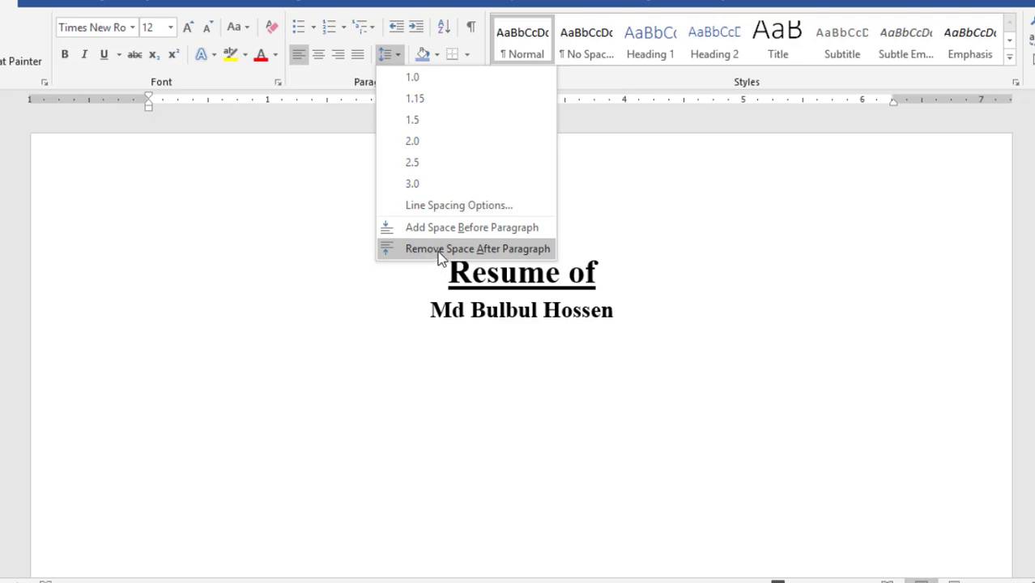
click(439, 252)
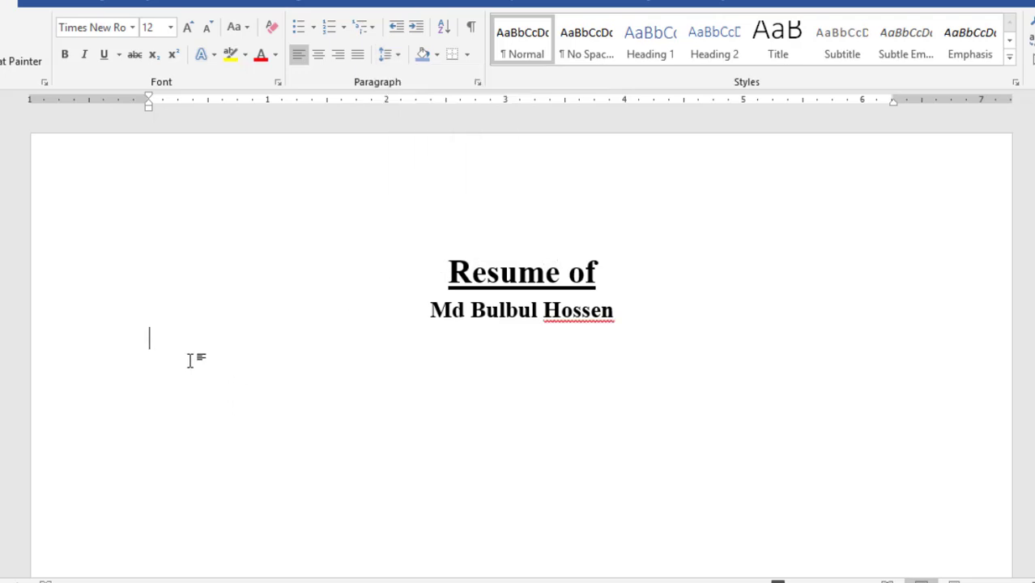
At 1.15 line spacing, type the Mailing Address, Cell, E-mail and Address contact lines
click(387, 54)
click(400, 99)
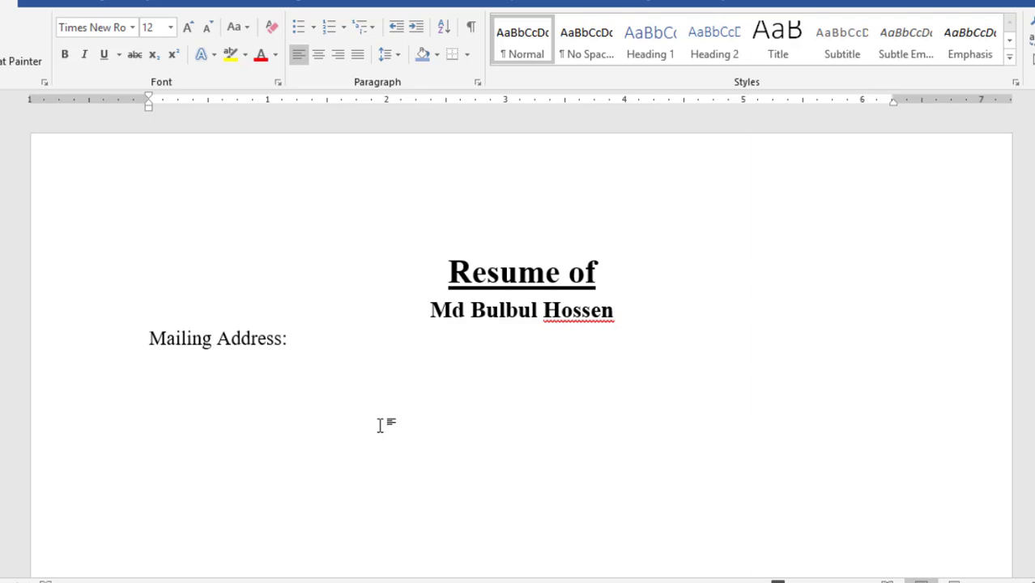
key(Return)
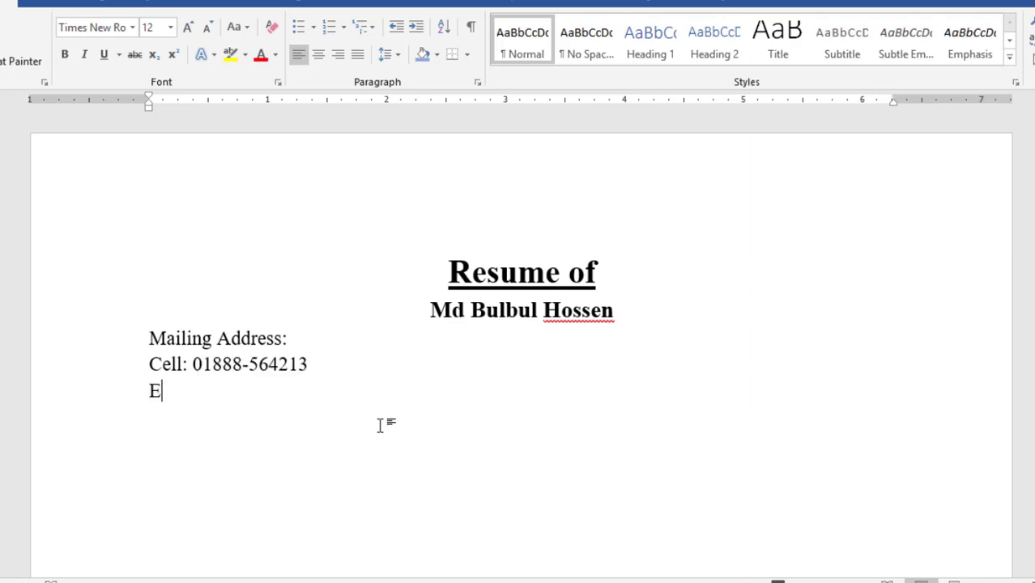
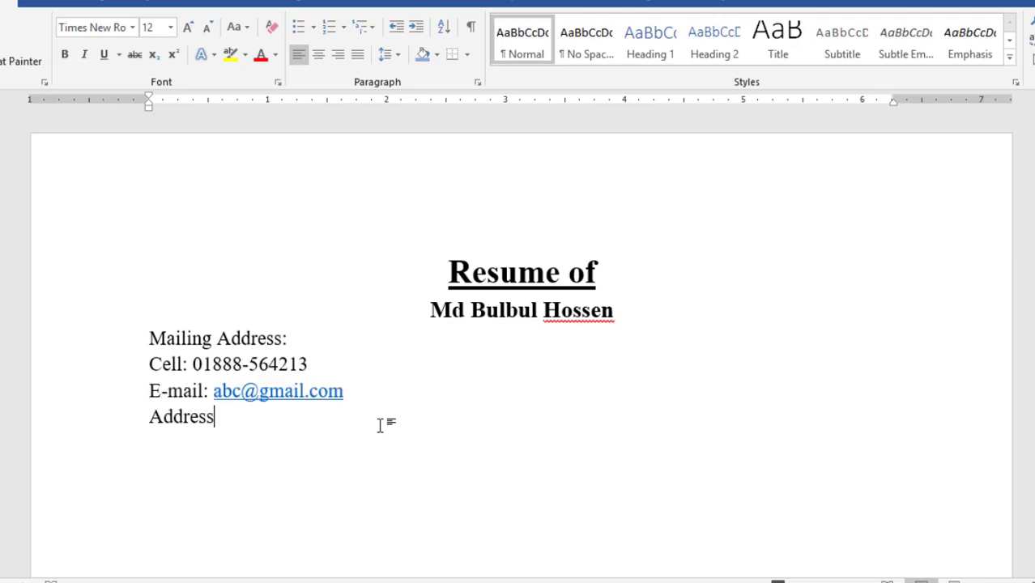
key(Return)
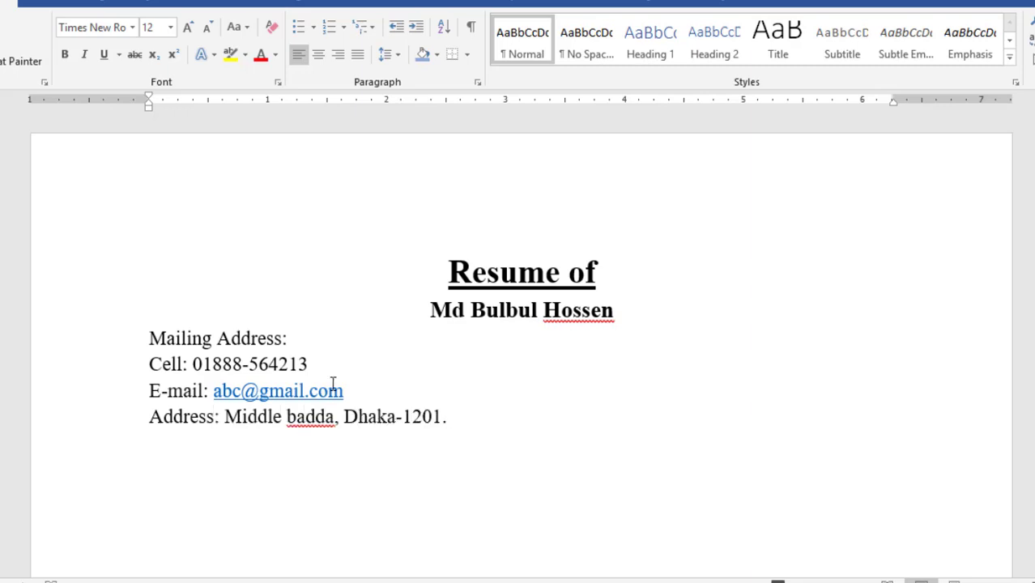
Add a 'Career Objective:' heading and paste the objective paragraph below it
text(Career Objective:)
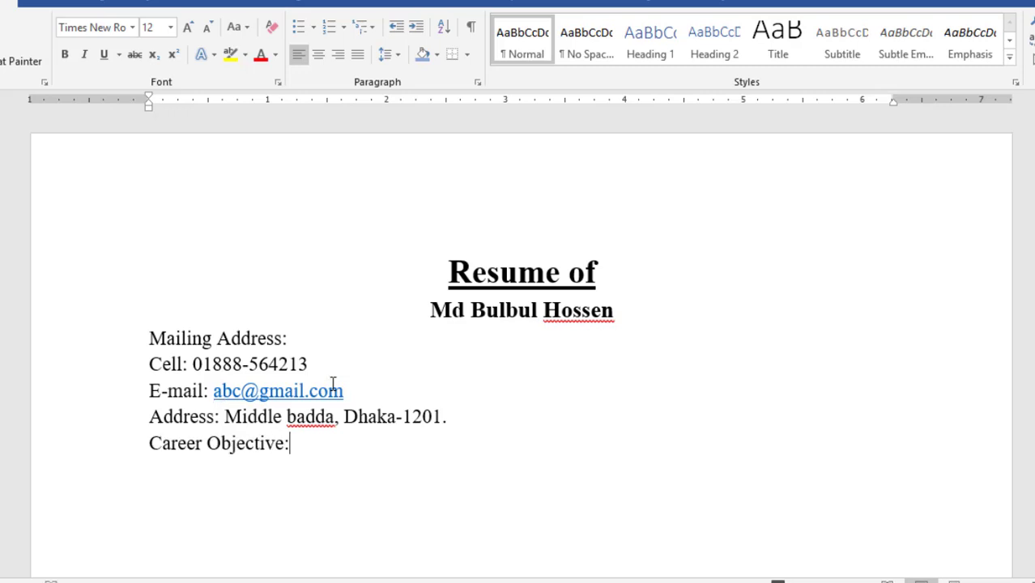
key(Return)
text(I am Sincere, Honest, hardworking, self-motivated, and reasonably presentable person having positive attitude towards working with good interpersonal relations with different nationals and religions.)
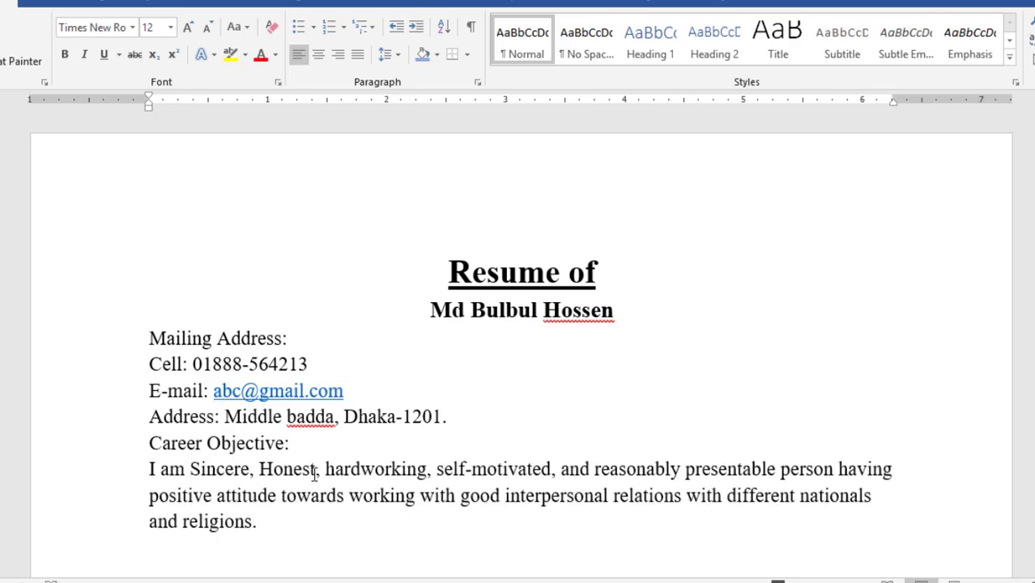
Make the 'Career Objective:' heading bold with light blue theme shading across the line
drag(147, 443, 293, 443)
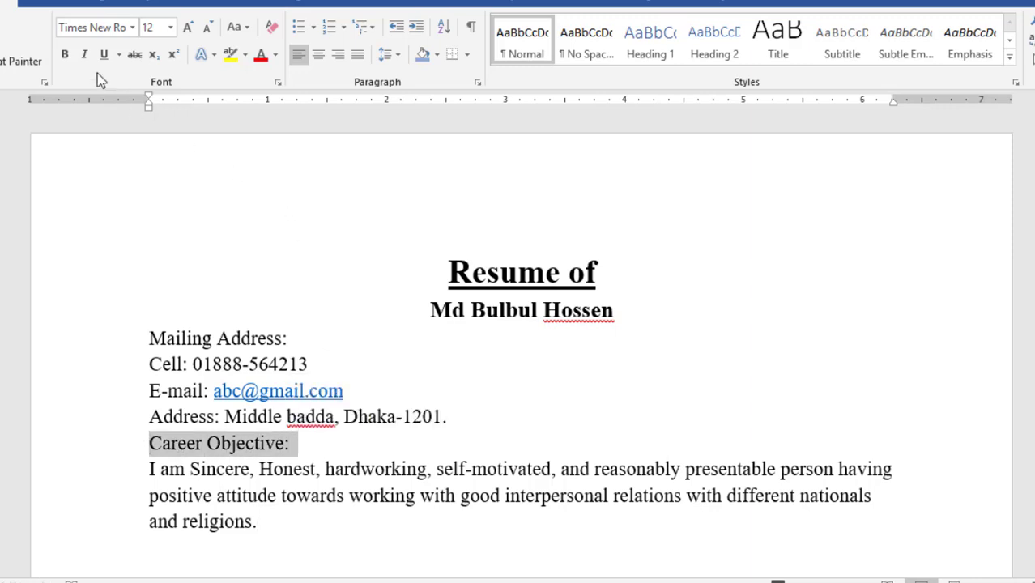
click(64, 58)
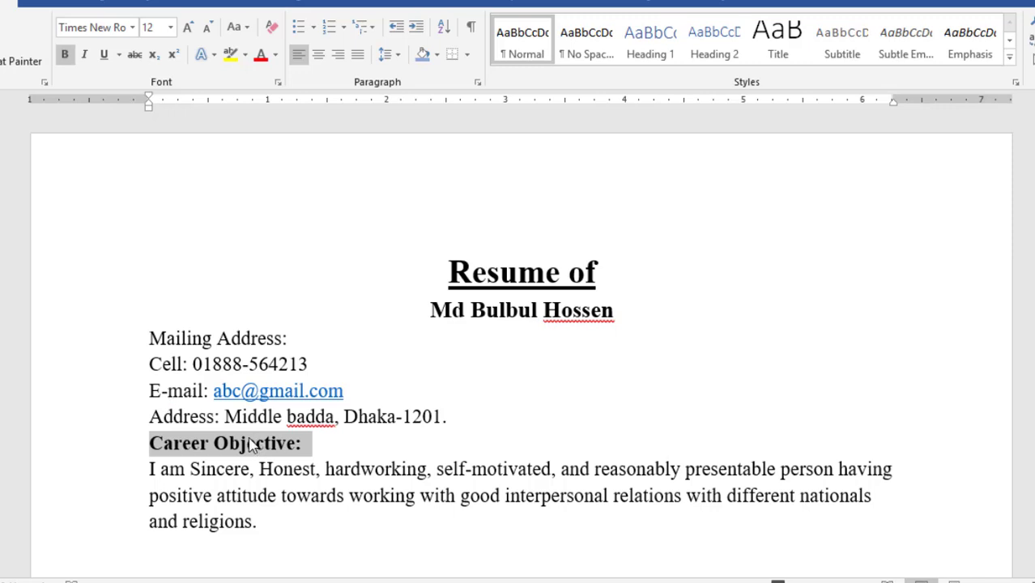
click(438, 56)
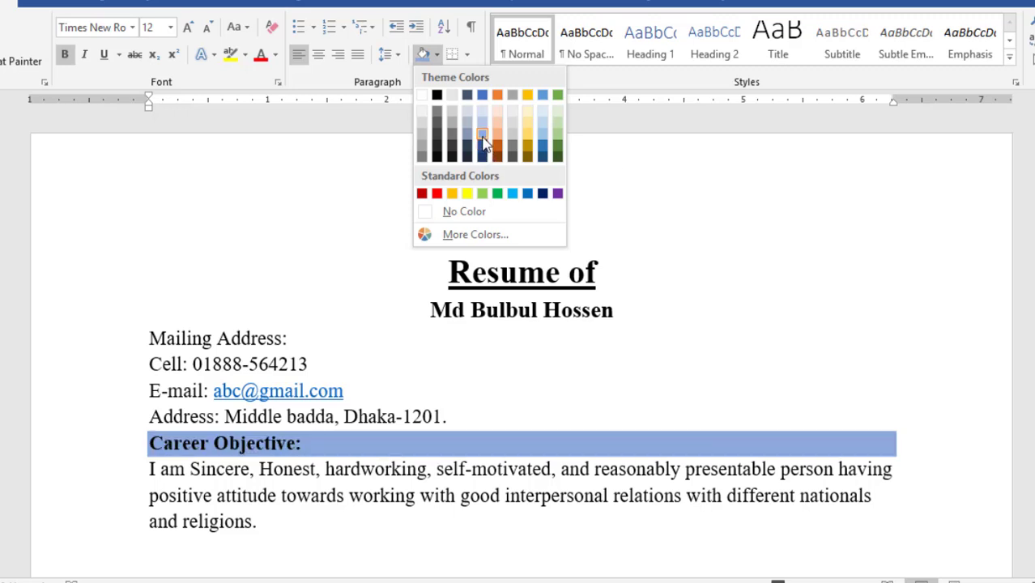
click(483, 134)
scroll(348, 495, down, 1)
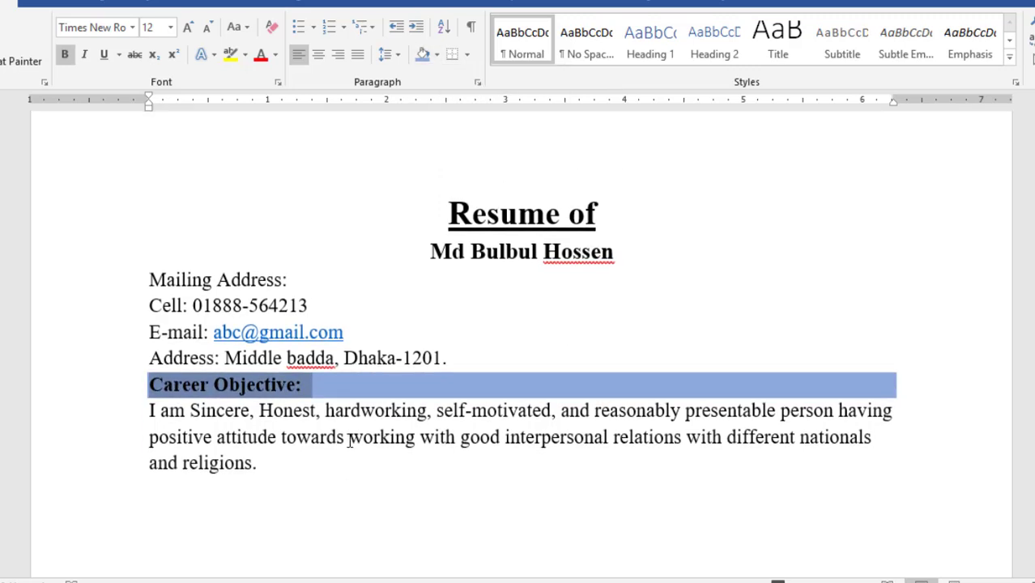
click(348, 437)
click(271, 462)
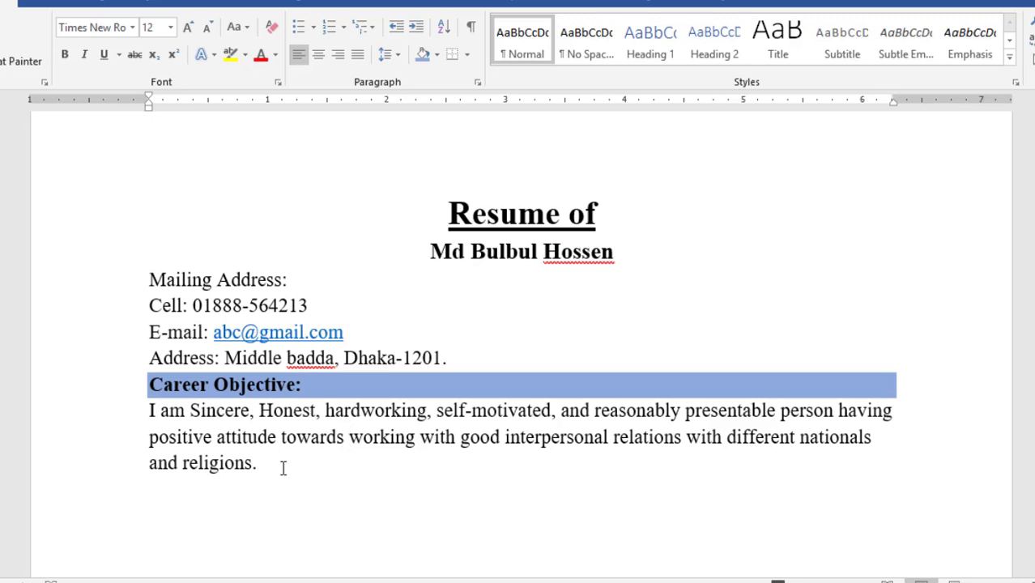
Type a 'Working Experience' heading, make it bold and shade it light blue
text(Working )
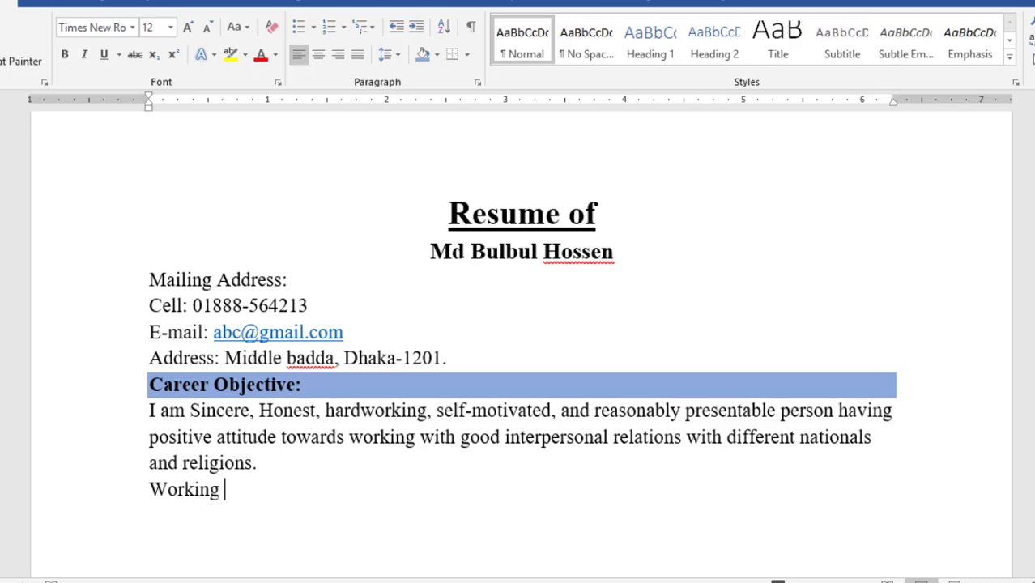
text(Experi)
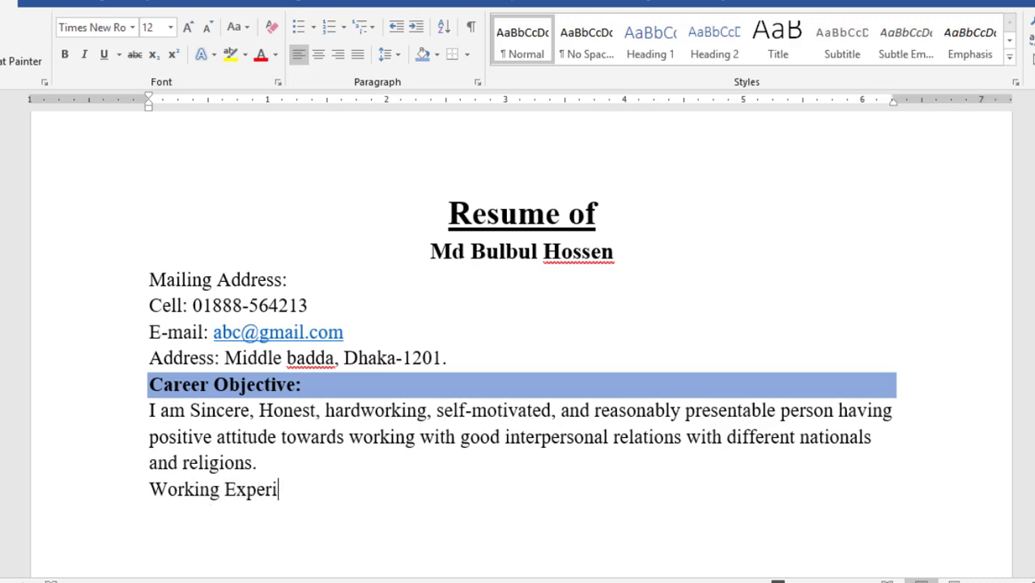
text(ence:)
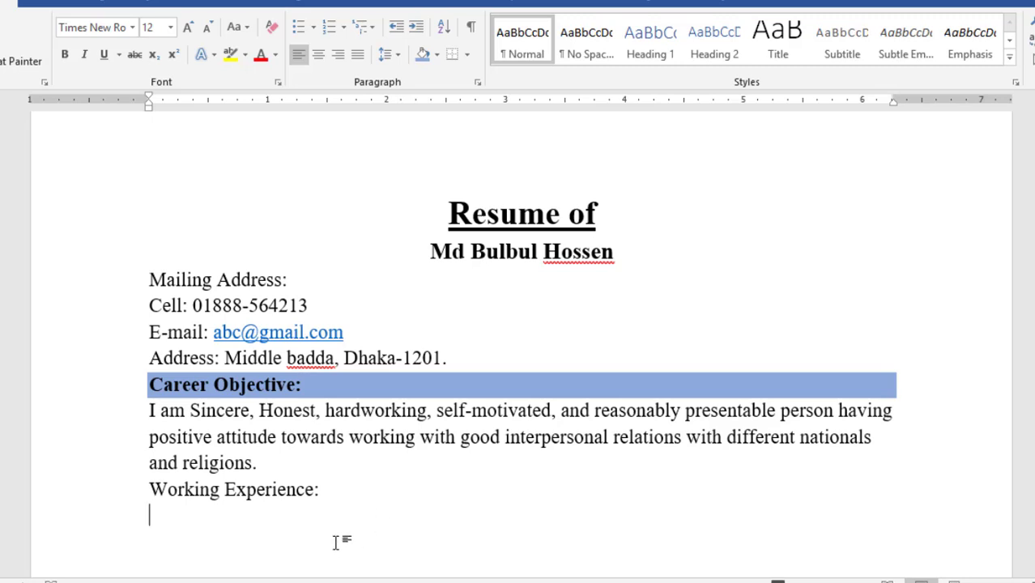
drag(328, 490, 140, 490)
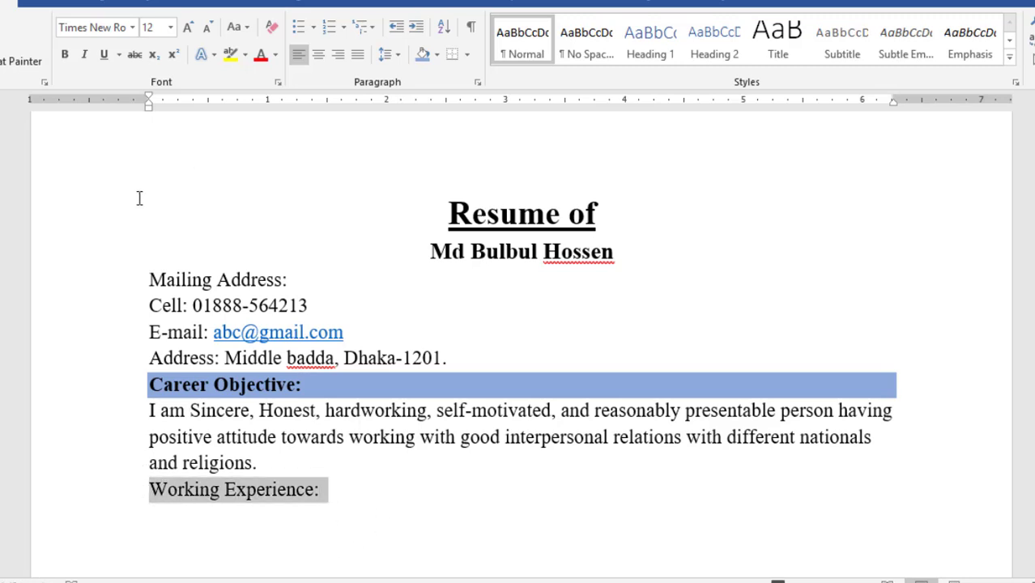
click(64, 54)
click(418, 55)
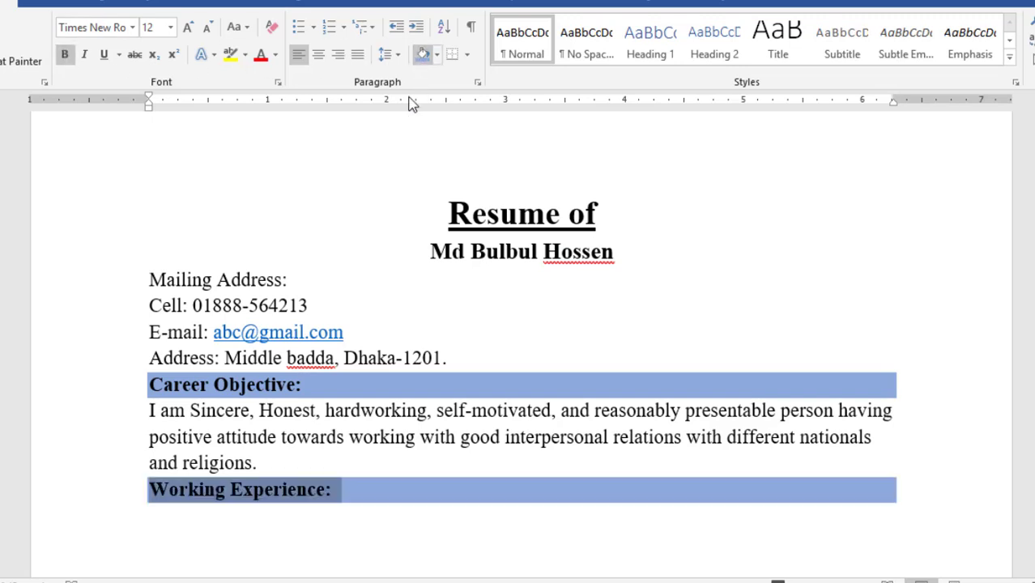
click(202, 510)
scroll(213, 263, down, 3)
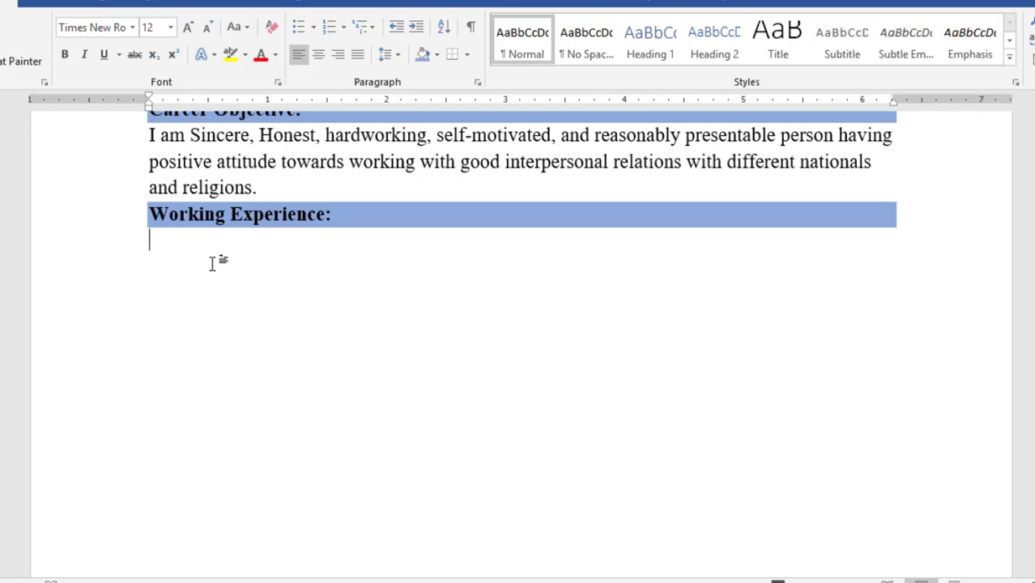
Write numbered entry 1: Company Name Nestle Bangladesh, Designation Sales Executive, Duration 01/01/2021 to till now
text(1. )
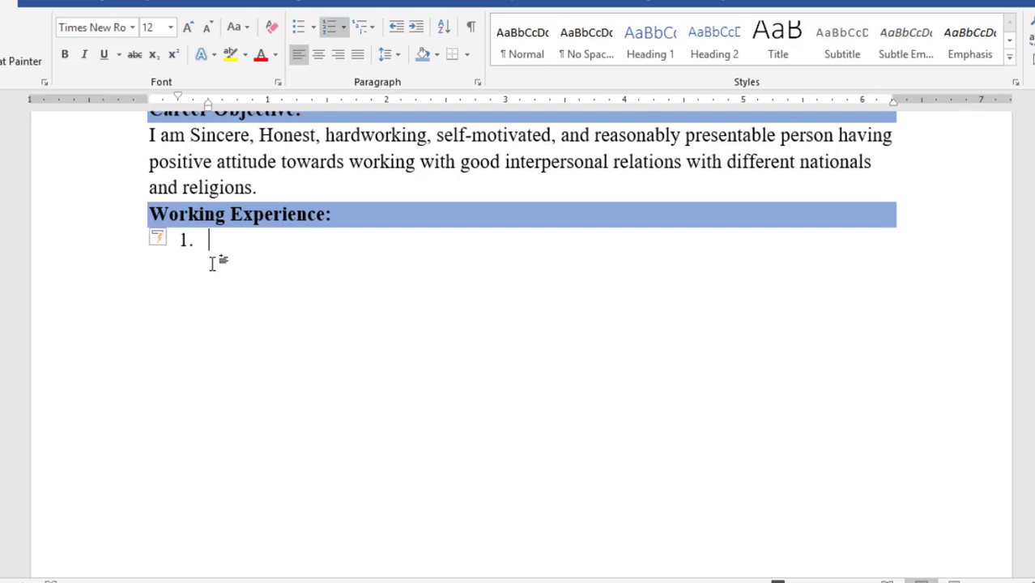
text(Company Name:)
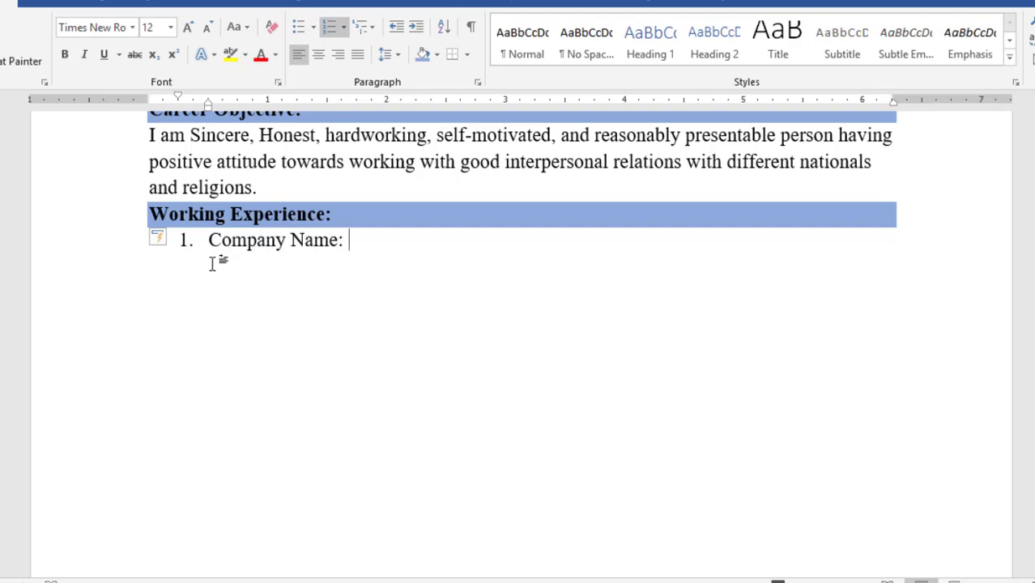
text(Nestle Bangladesh)
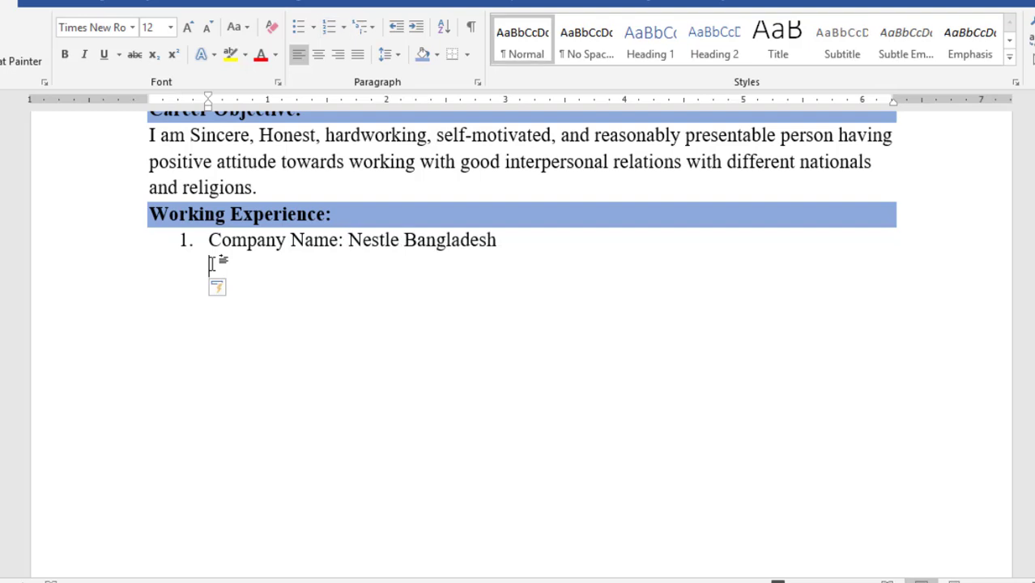
text(Designation:)
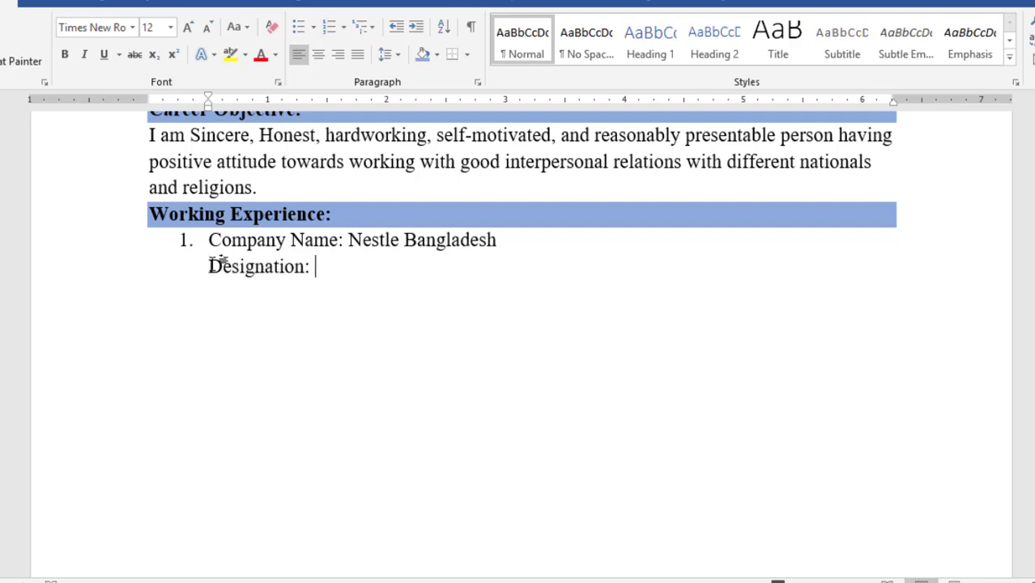
text(Sales Executive)
key(Return)
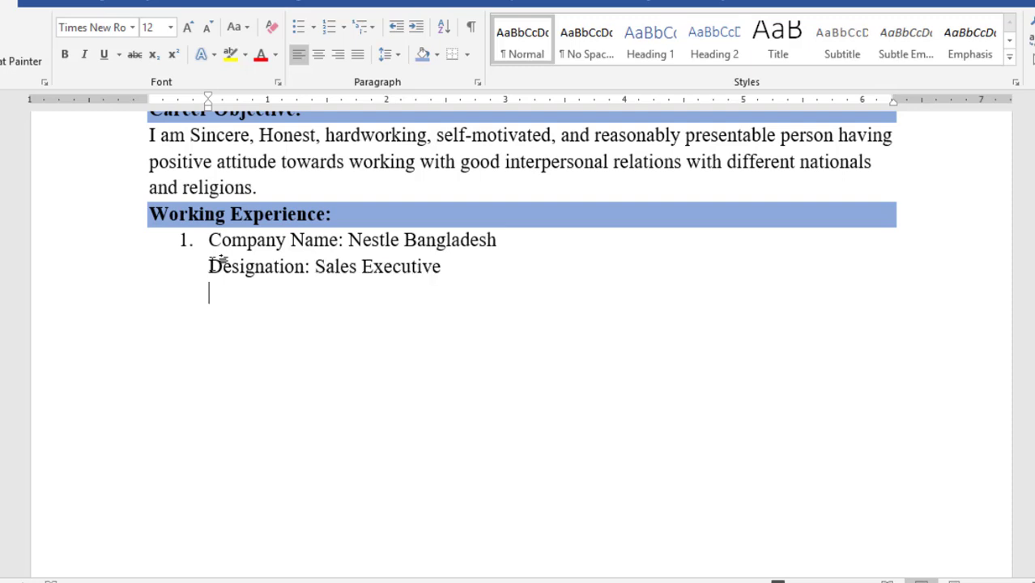
text(Dua)
key(BackSpace)
text(ration:)
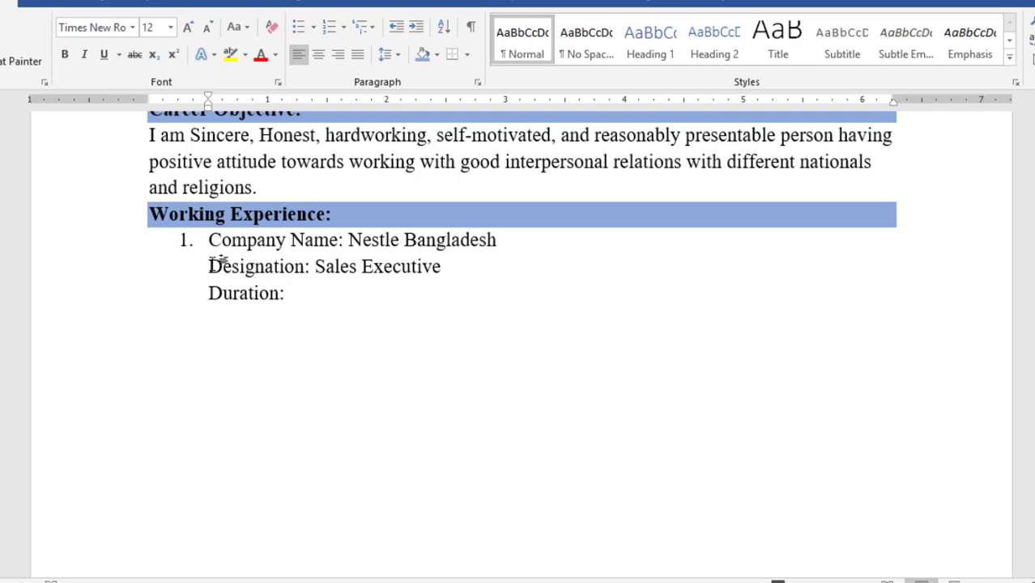
text(01/01/2021 to till now.)
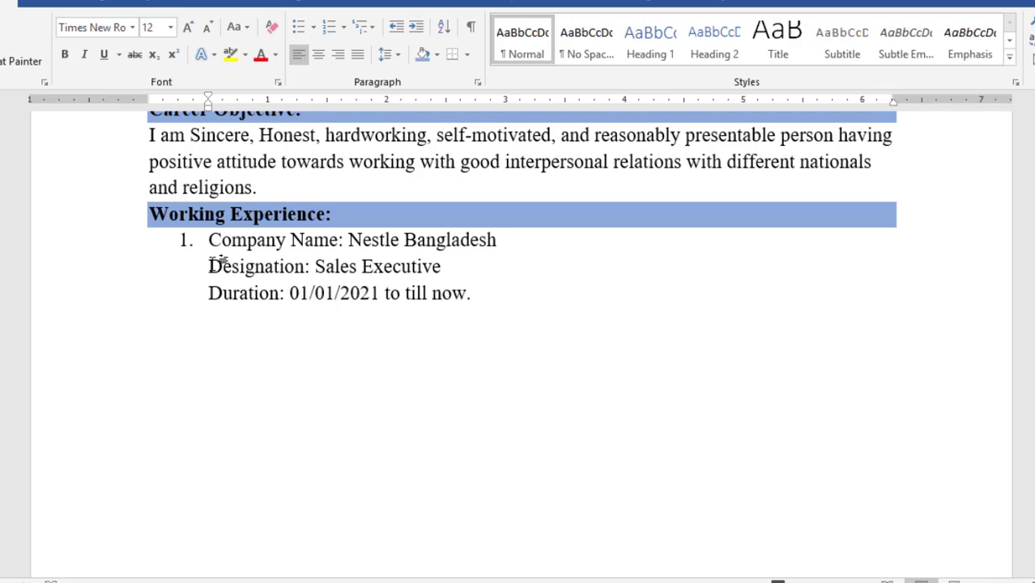
Set a 2-inch left tab stop on the Company Name, Designation and Duration lines
key(Return)
key(Return)
drag(210, 240, 452, 300)
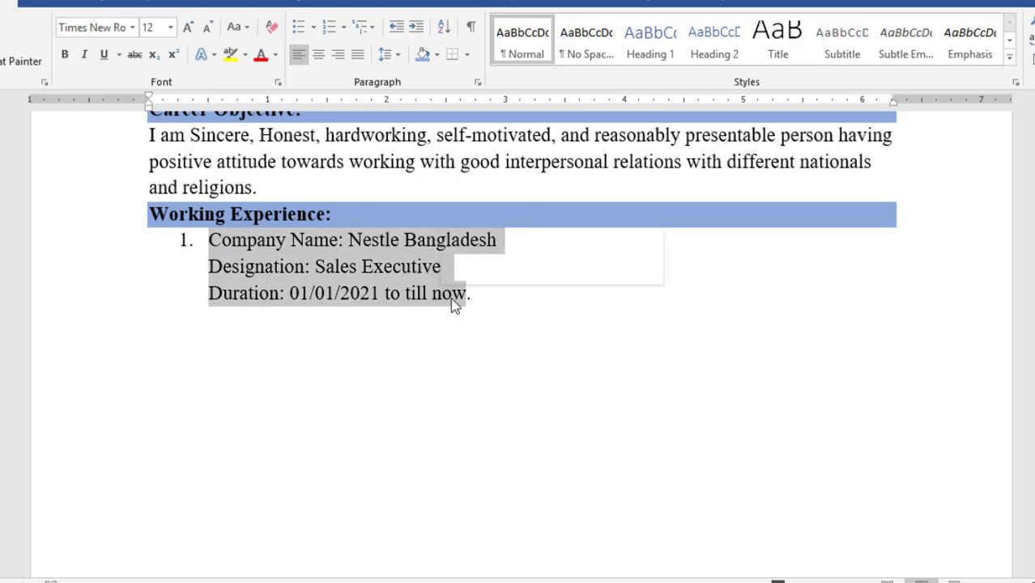
click(485, 309)
key(BackSpace)
drag(328, 266, 229, 245)
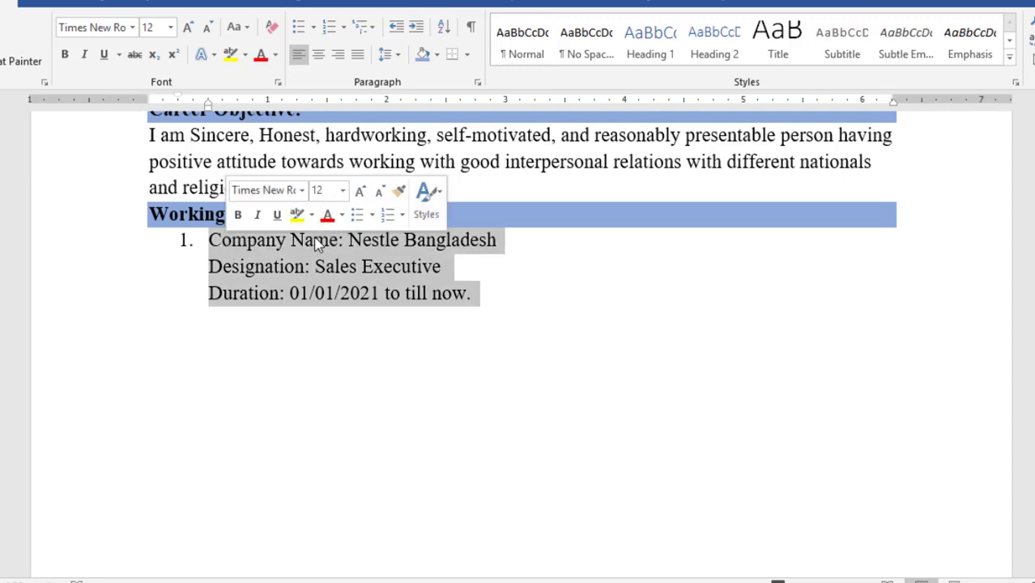
click(373, 101)
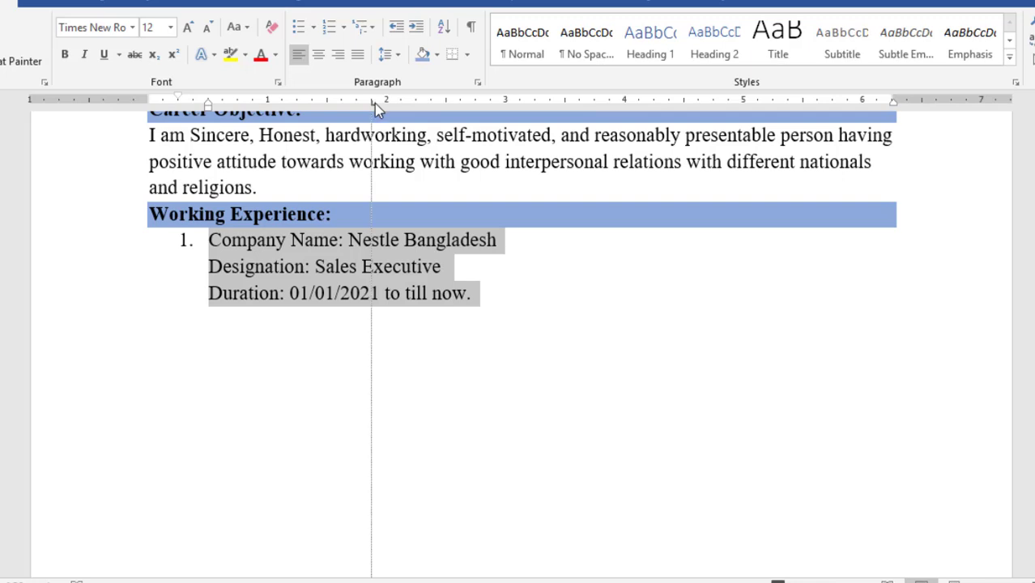
Tab each colon to the 2-inch stop, then start an unindented line below the entry
click(302, 280)
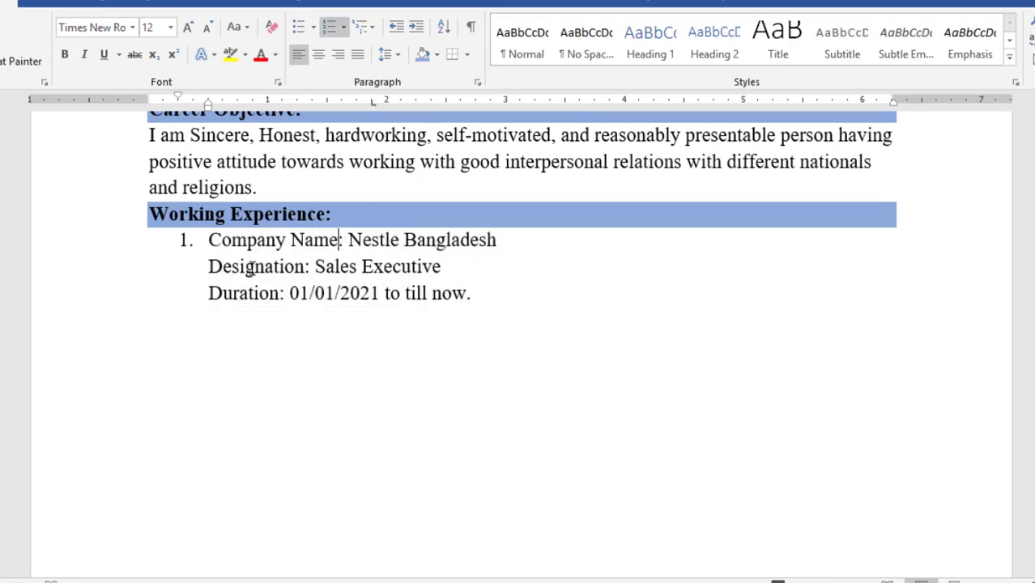
key(Tab)
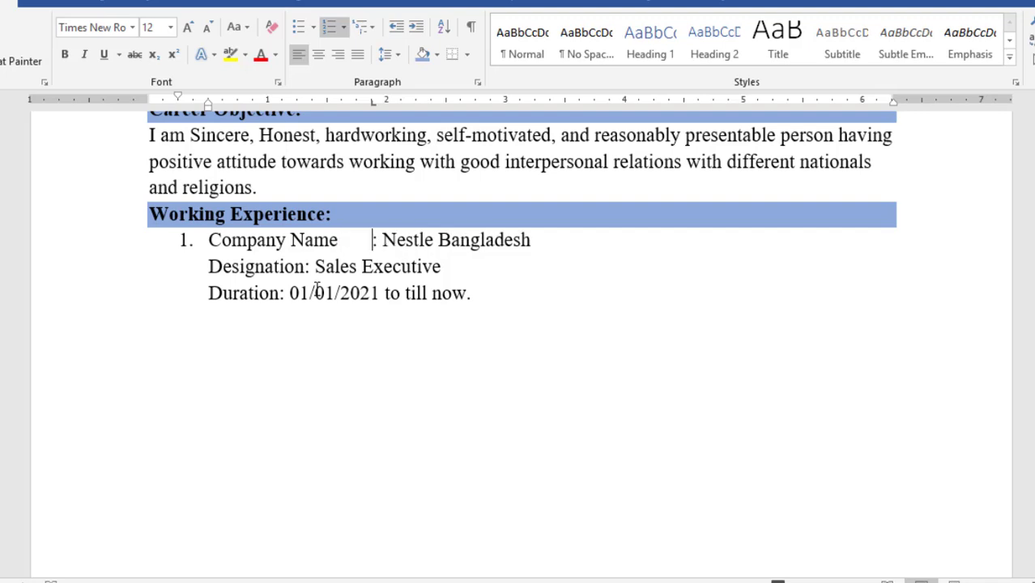
click(306, 268)
key(Tab)
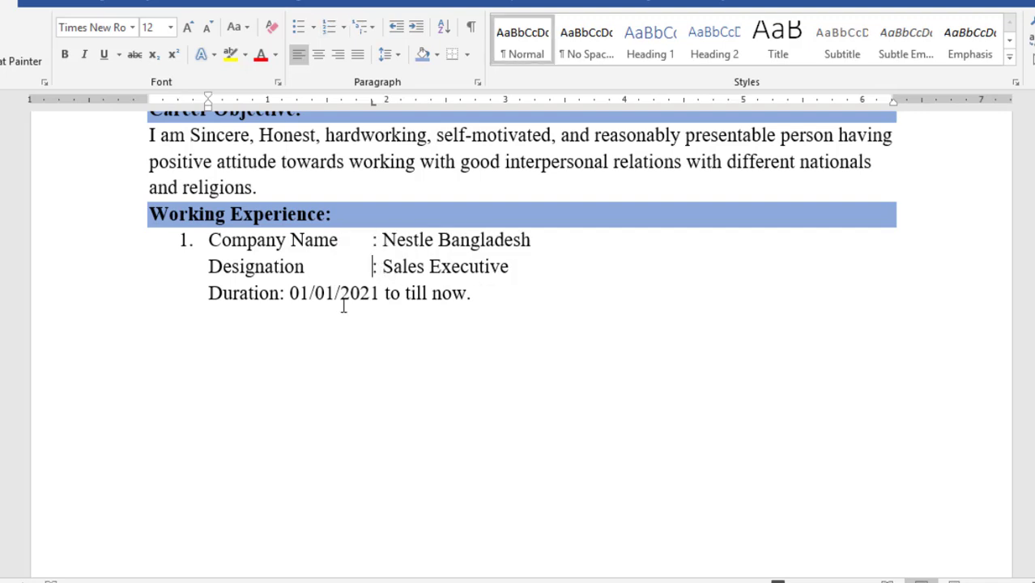
click(283, 294)
key(Tab)
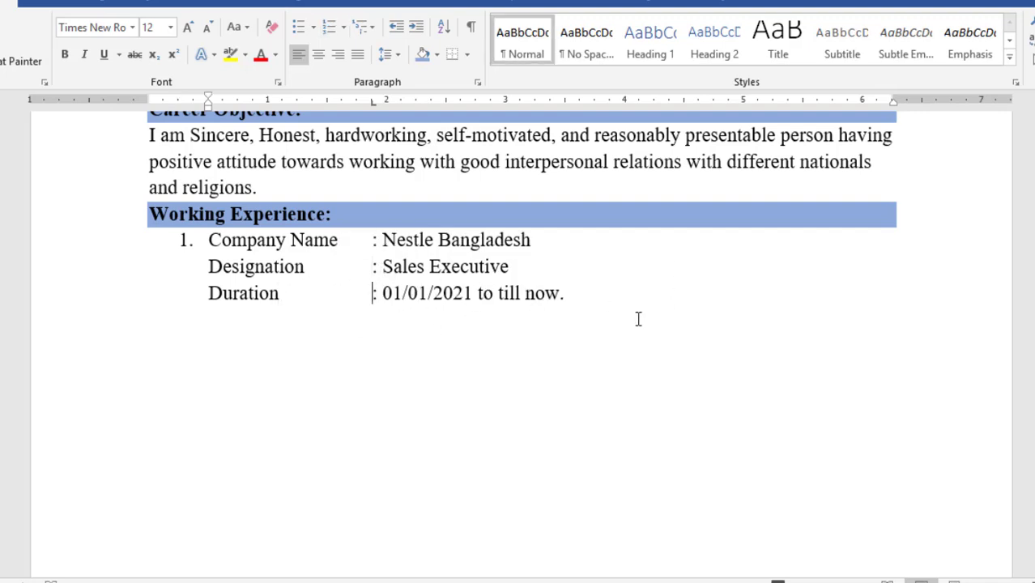
drag(617, 307, 241, 239)
key(ctrl+c)
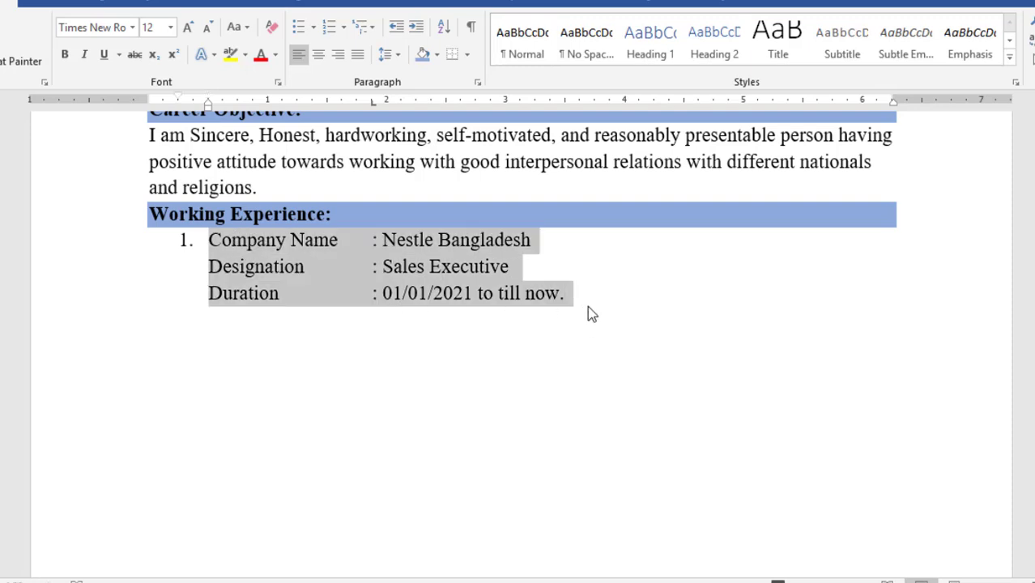
click(618, 302)
key(Return)
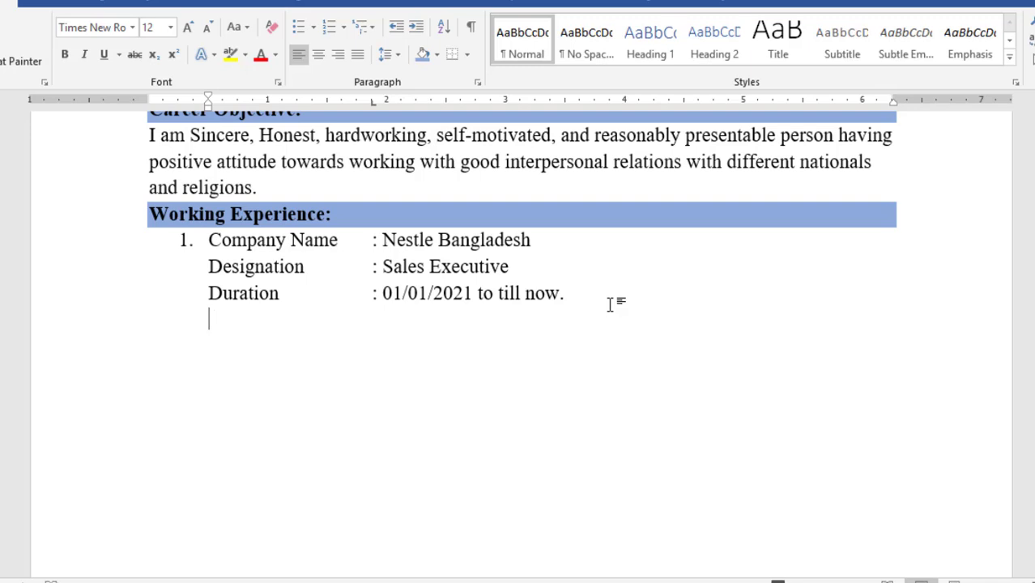
key(BackSpace)
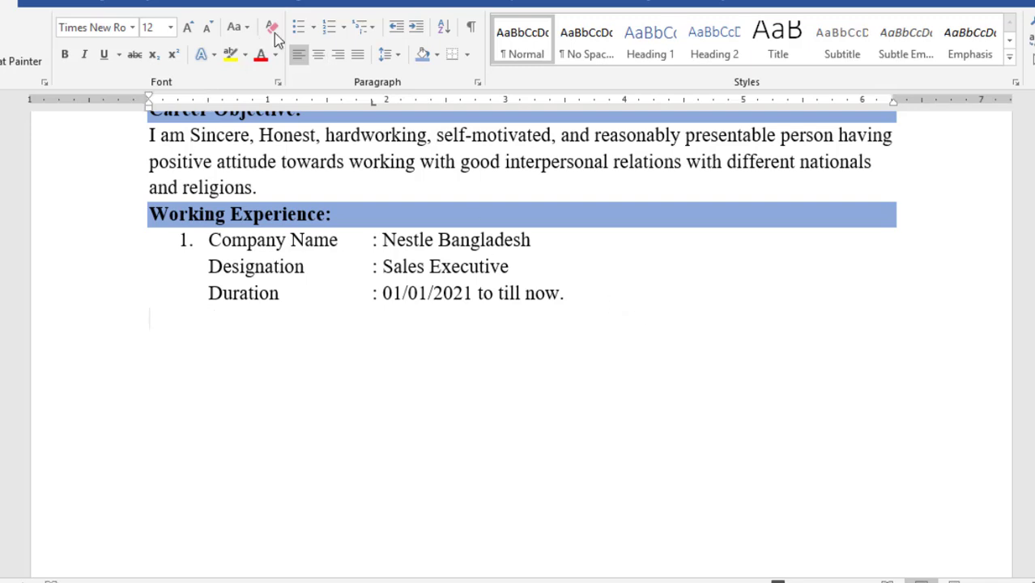
Paste the entry as item 2, then add a bold, light-blue shaded 'Educational Qualification' heading
key(ctrl+v)
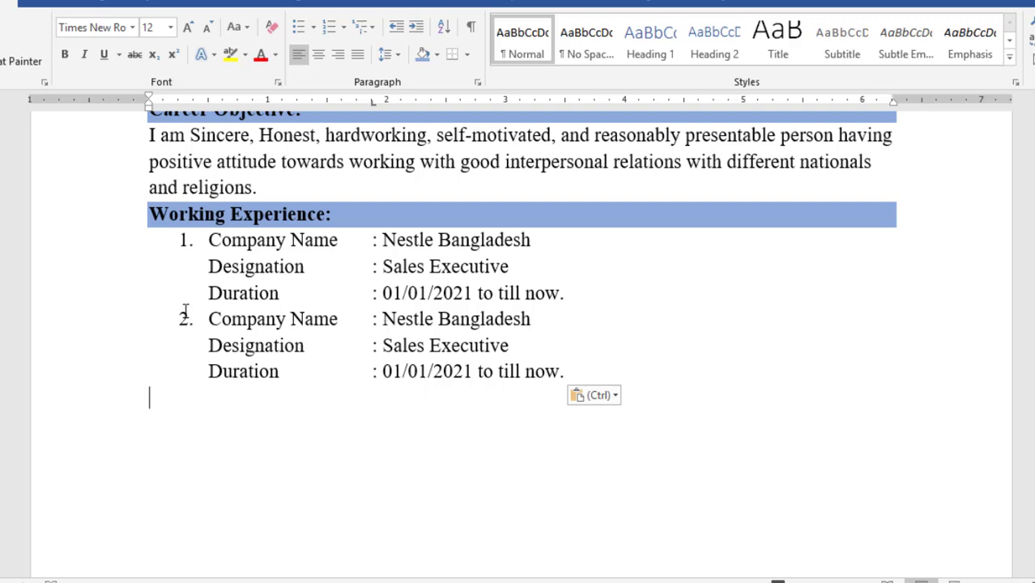
text(Educational Qualification:)
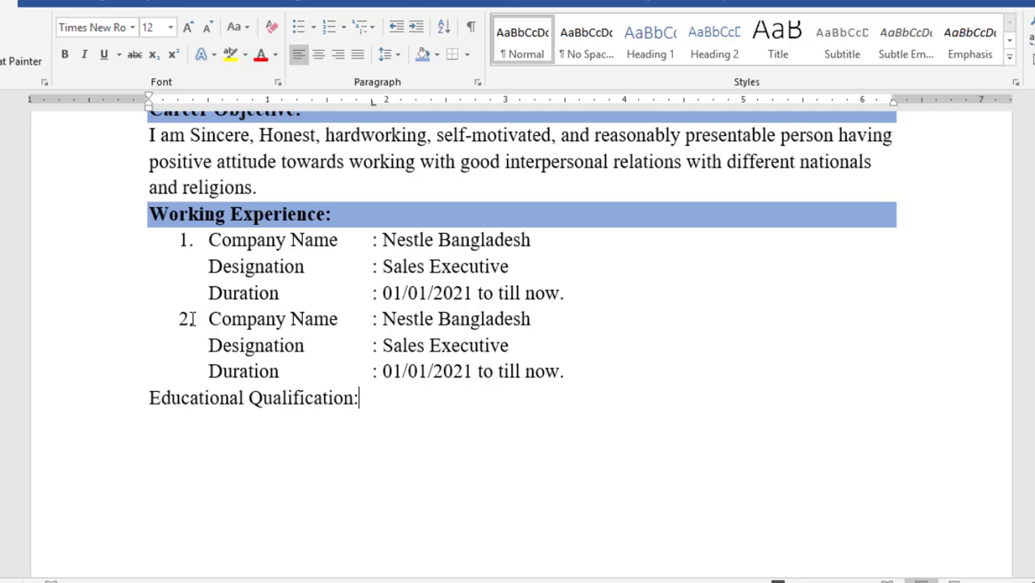
drag(366, 398, 147, 397)
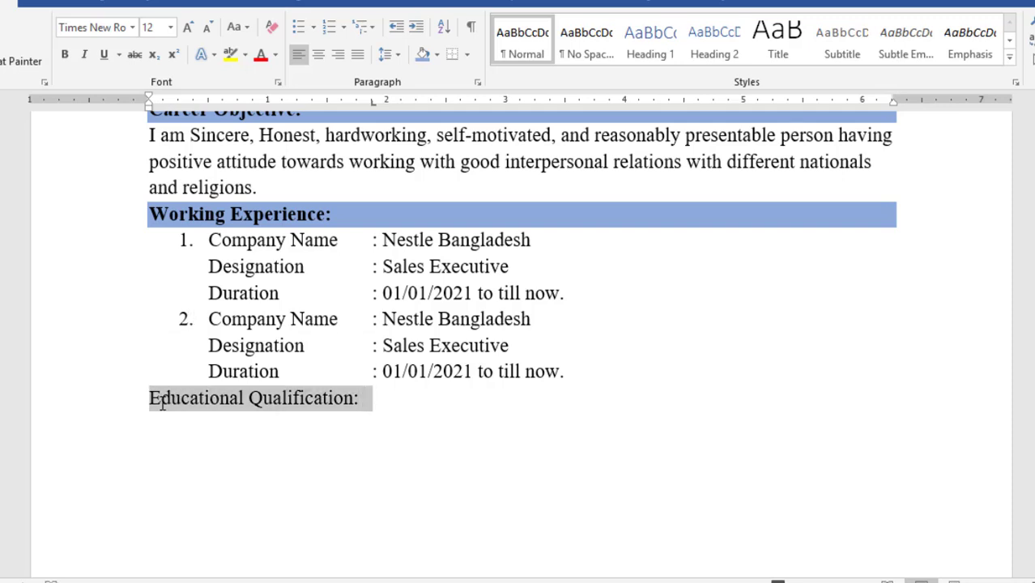
click(70, 56)
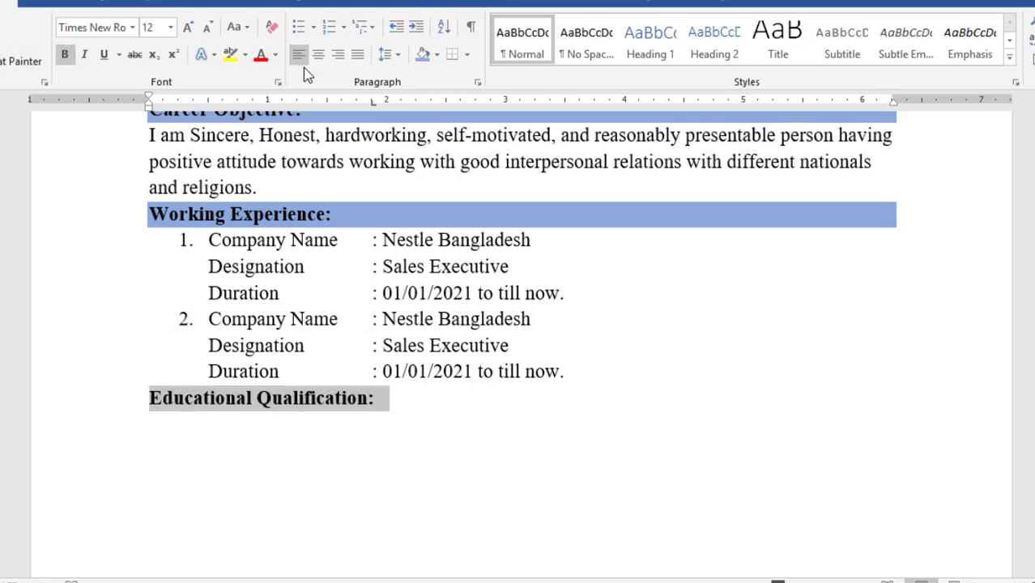
click(421, 54)
click(204, 423)
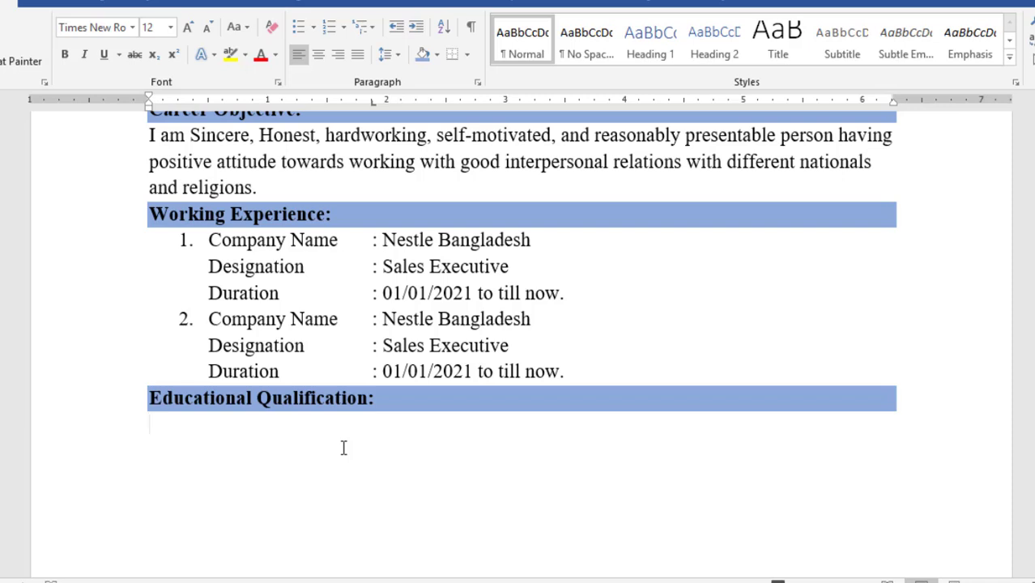
Paste the 'Bachelor of Arts (BA):' line and add Institute Name, University and Subject (Mathematics) lines
text(Ba)
key(BackSpace)
key(BackSpace)
text(Bachelor of Arts (BA):)
key(Return)
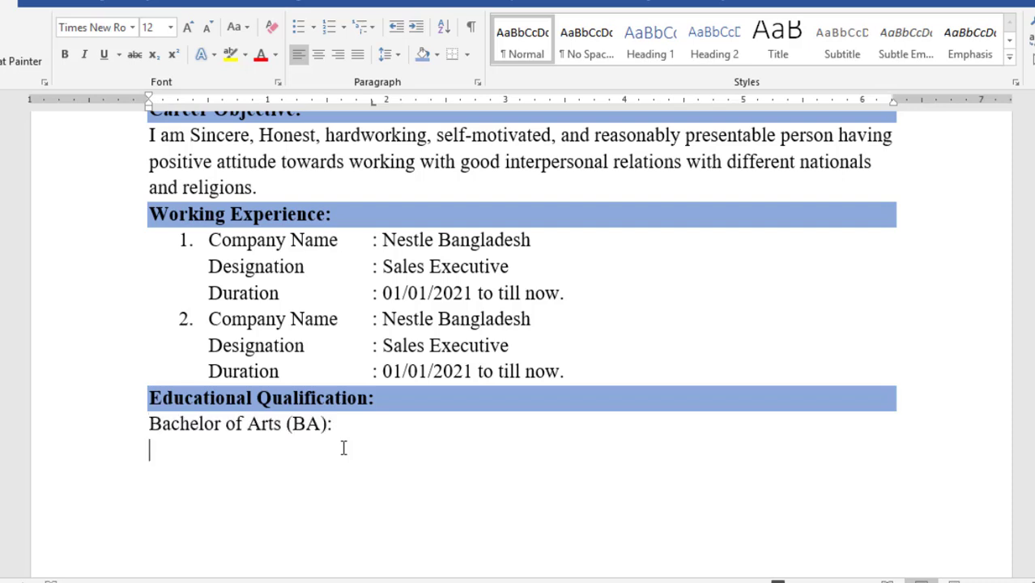
text(Institi)
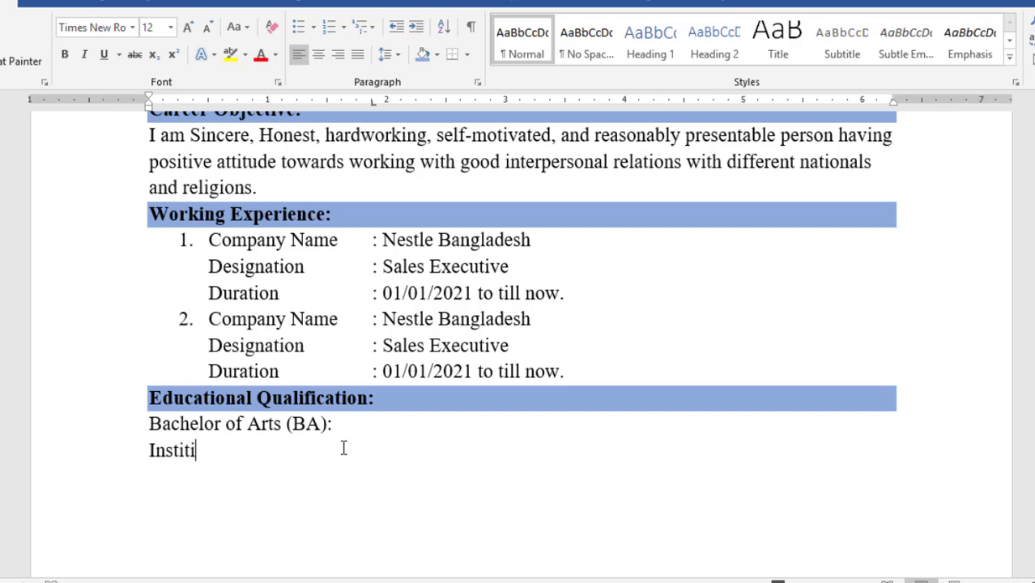
key(BackSpace)
text(ute Name:)
text(Khulna MM City College)
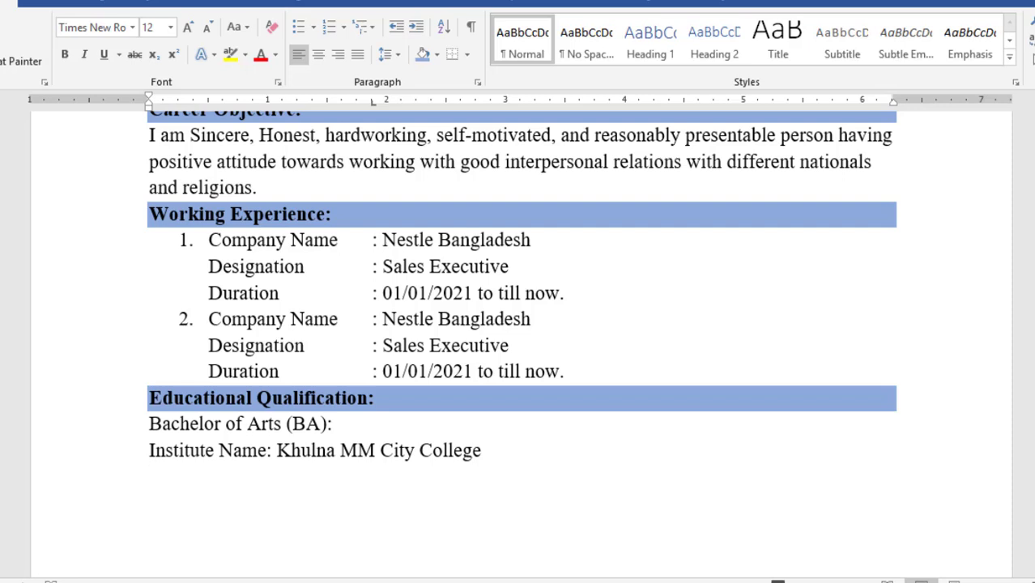
text(University:)
text(National University)
key(Return)
text(Subjec)
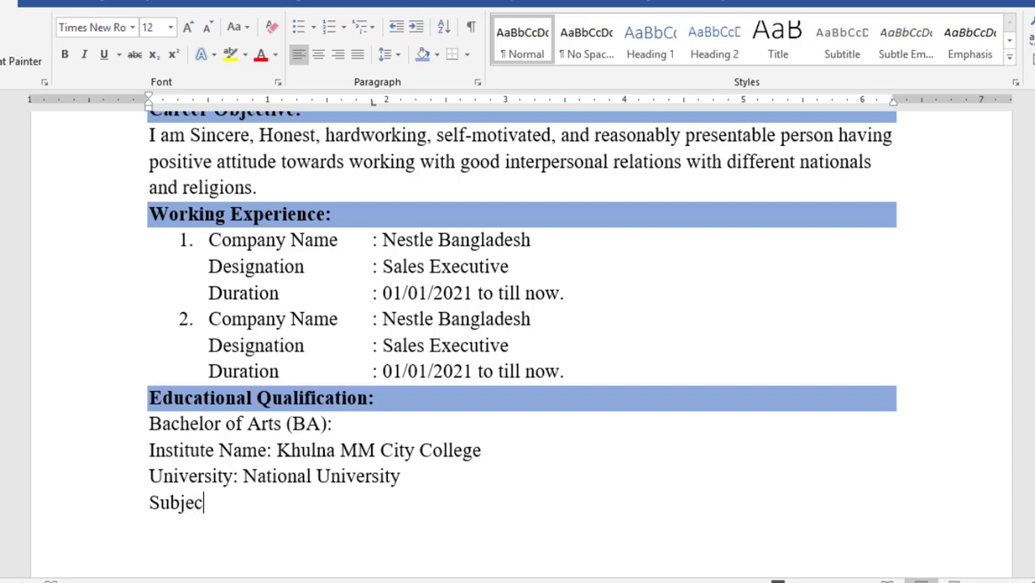
text(t:)
text(Mathematics)
key(Return)
Add the lines 'Result: 3.45 out 4.00' and 'Passing Year: 2017'
text(REs)
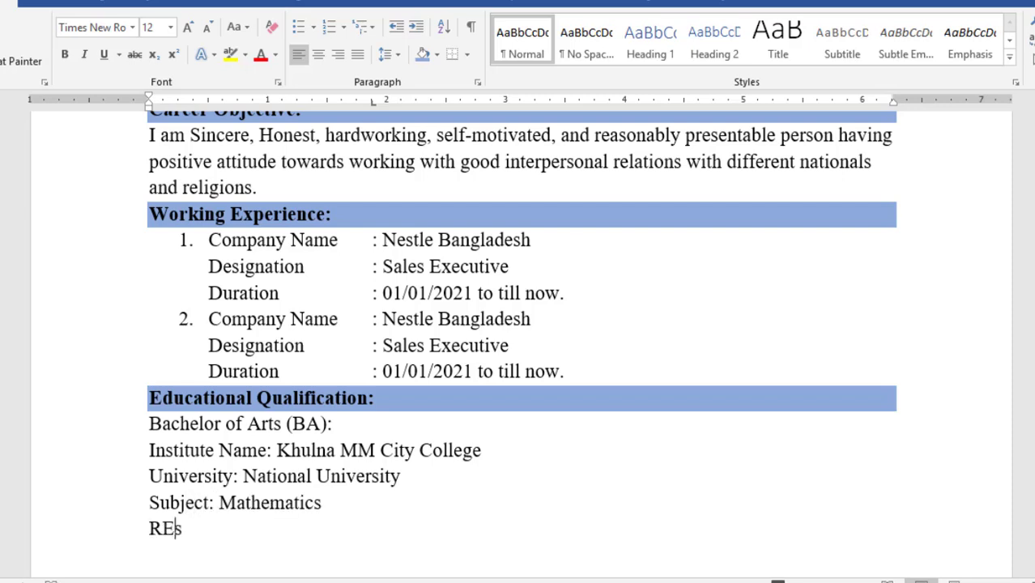
key(BackSpace)
key(BackSpace)
text(esult: 3.45 out 4.00)
key(Return)
text(Oa)
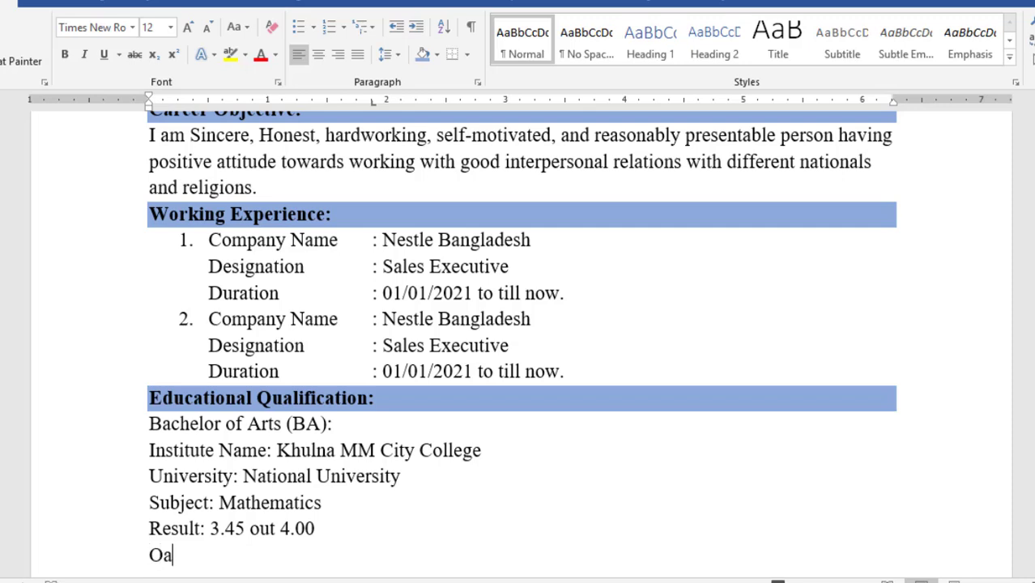
key(BackSpace)
key(BackSpace)
text(Passo)
key(BackSpace)
text(ing)
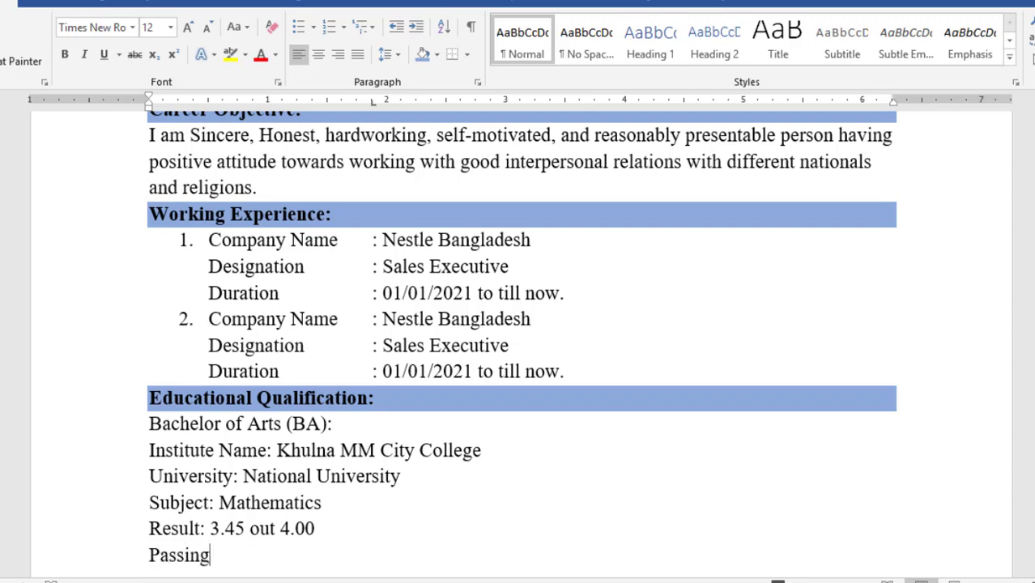
text( Year: 2017)
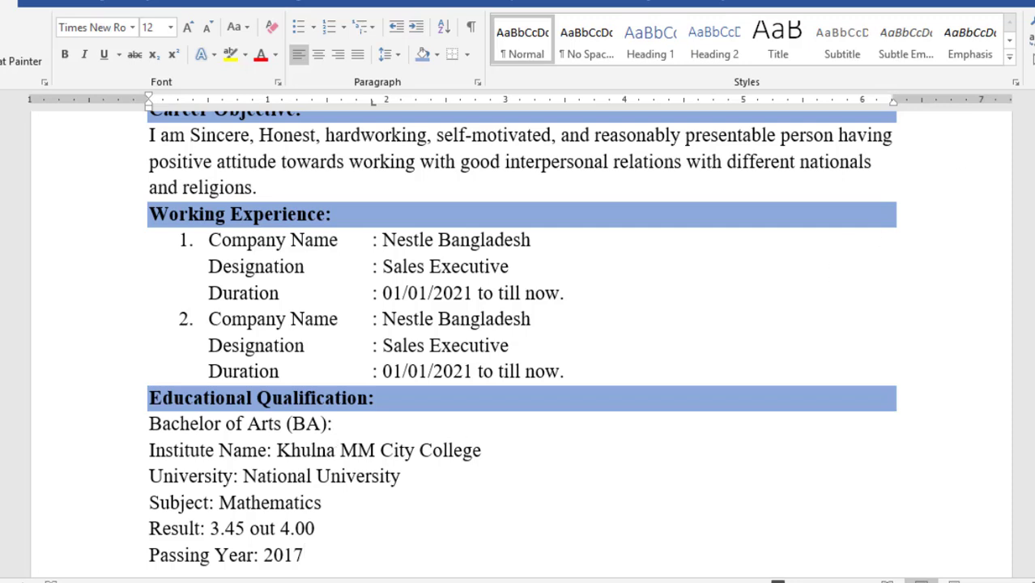
scroll(519, 340, down, 4)
scroll(518, 243, up, 1)
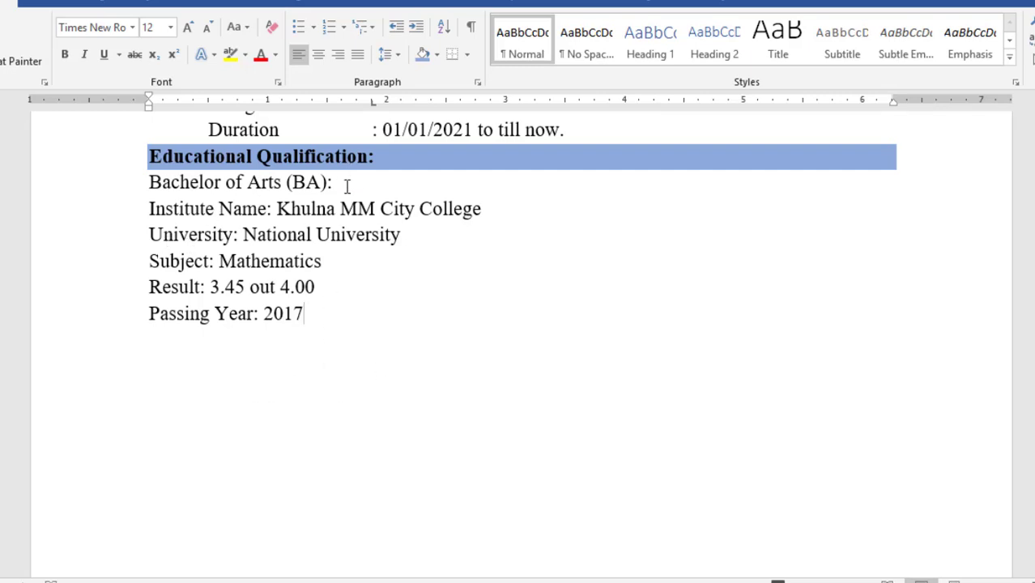
Make the 'Bachelor of Arts (BA):' line bold and underlined
drag(347, 185, 150, 168)
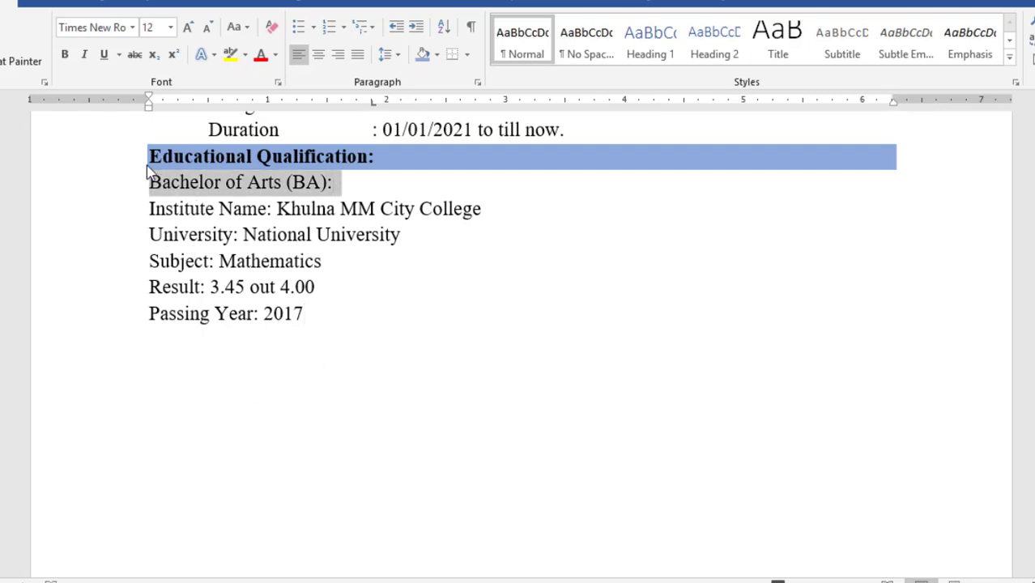
click(65, 55)
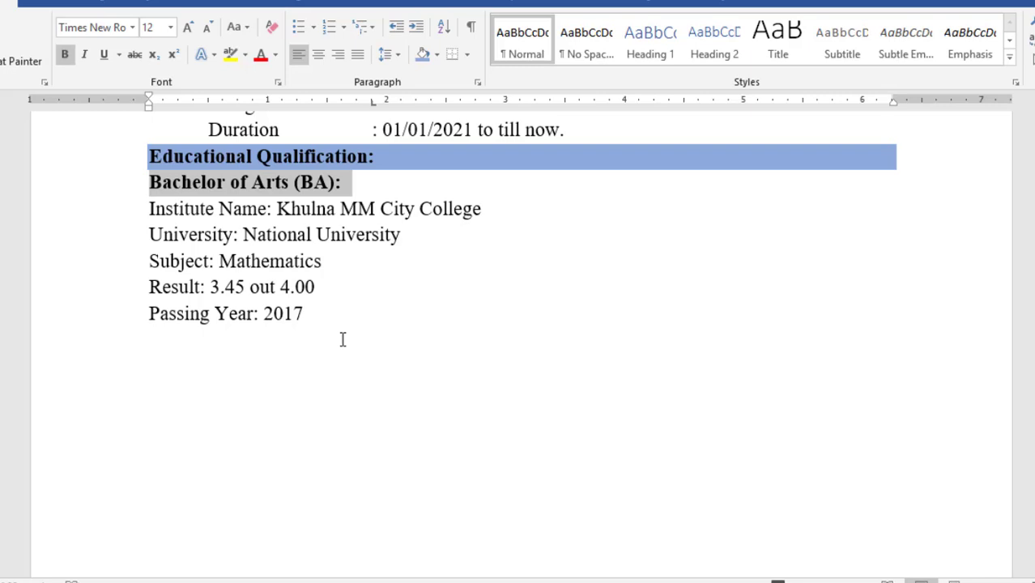
click(106, 55)
click(331, 313)
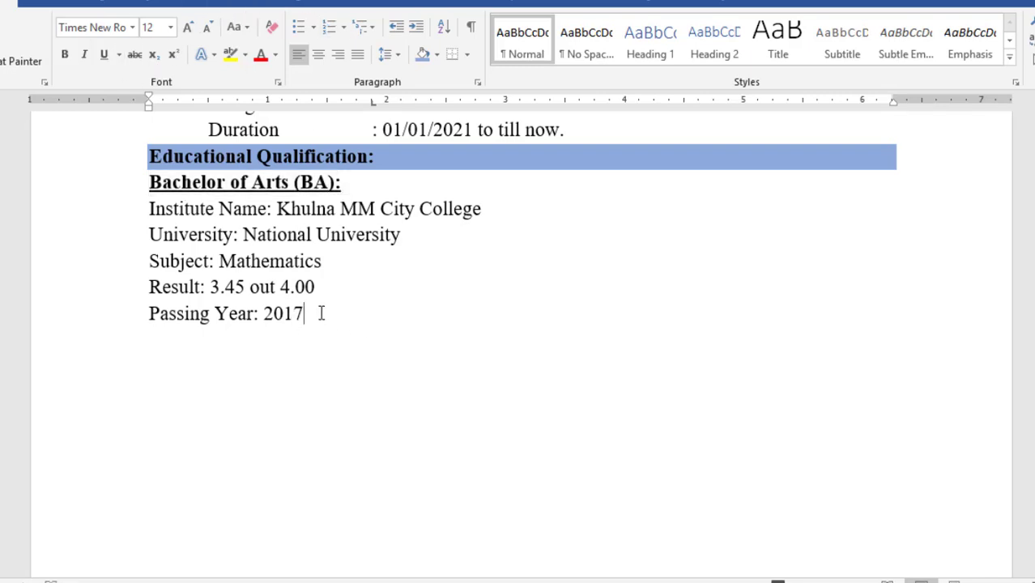
Indent the five BA detail lines further right with the ruler's left indent
drag(322, 309, 160, 212)
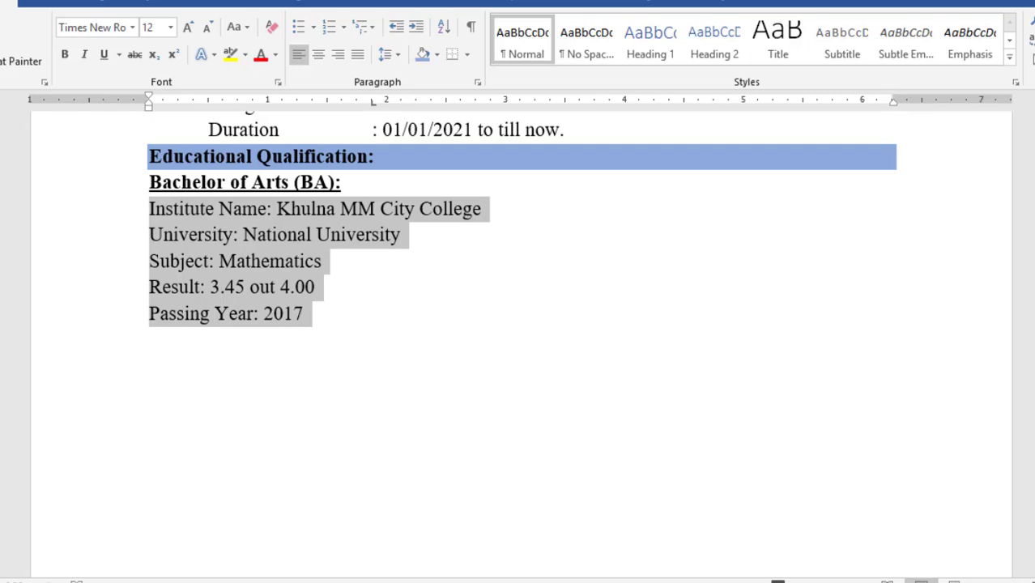
scroll(527, 427, up, 3)
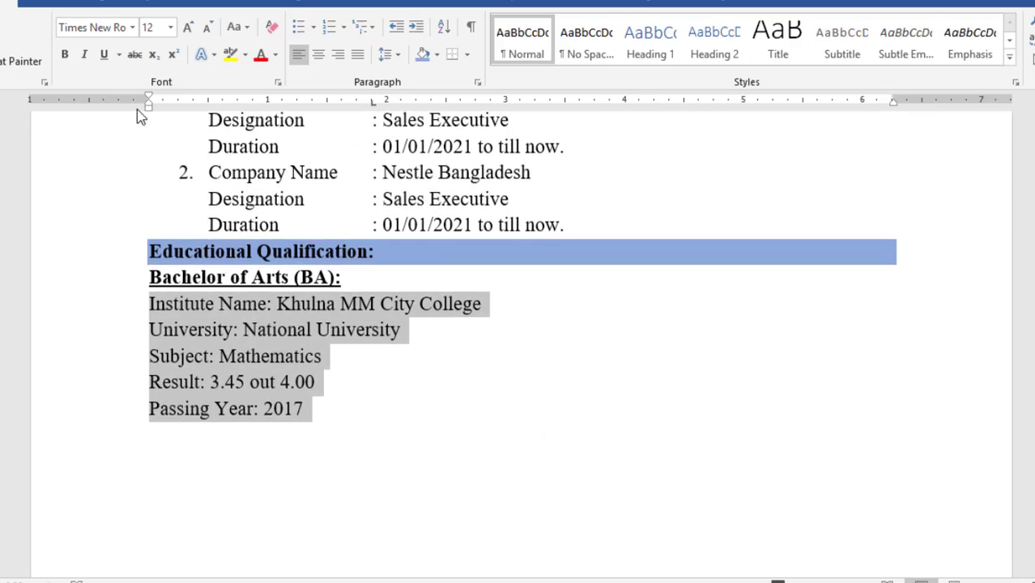
drag(148, 105, 209, 114)
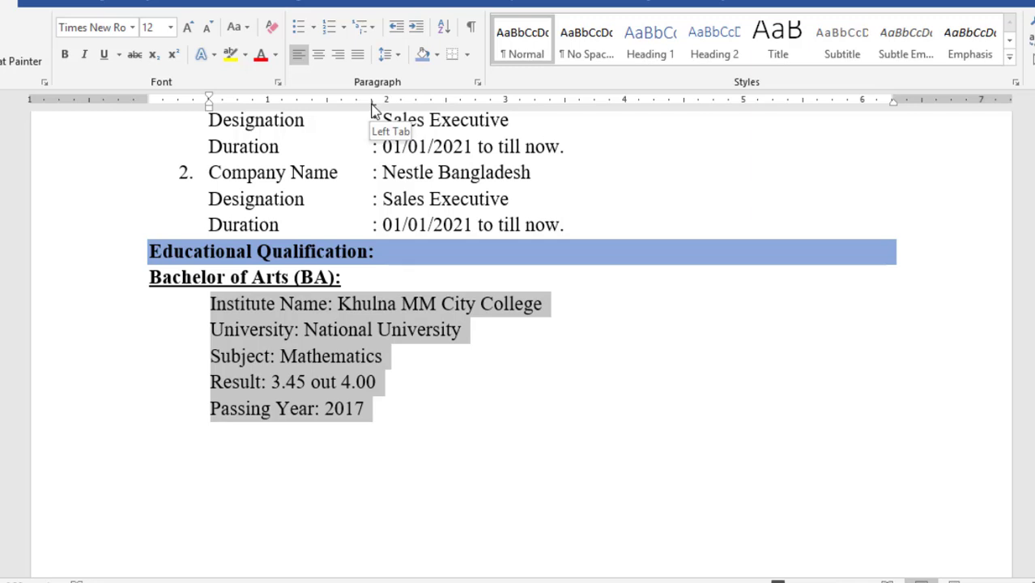
Tab-align the colons of Institute Name, University, Subject, Result and Passing Year
click(334, 318)
key(Tab)
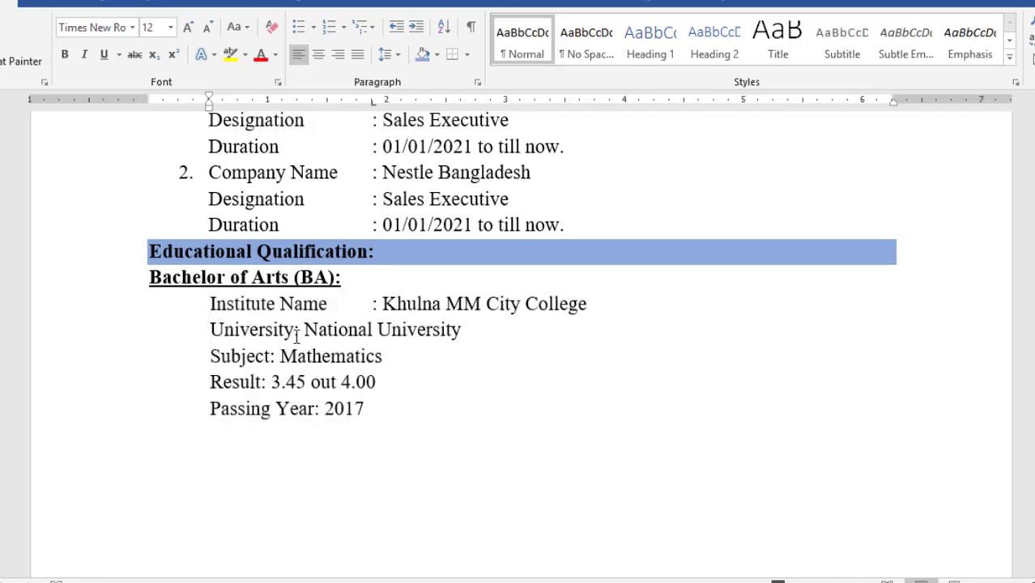
click(296, 330)
key(Tab)
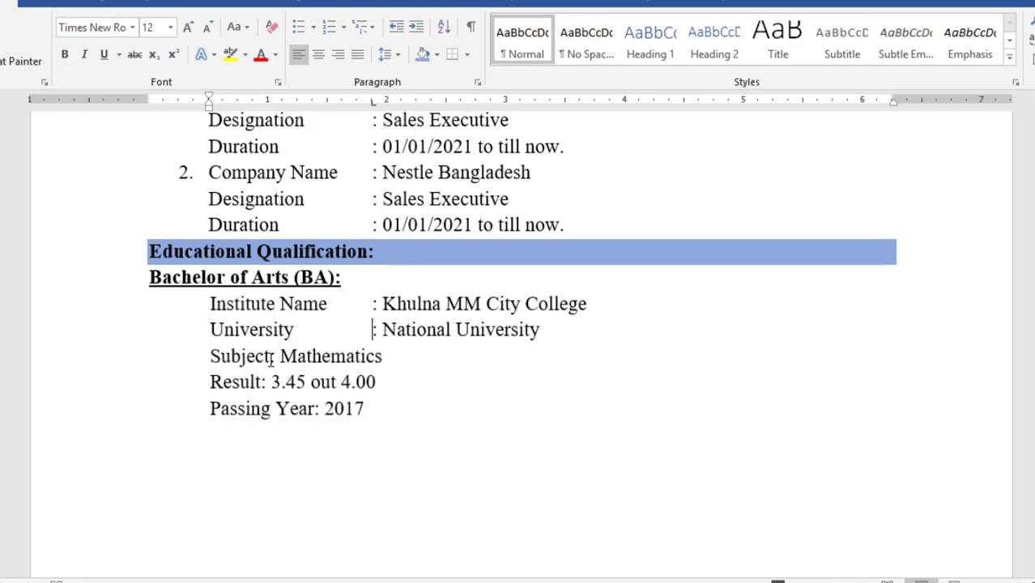
click(273, 357)
key(Tab)
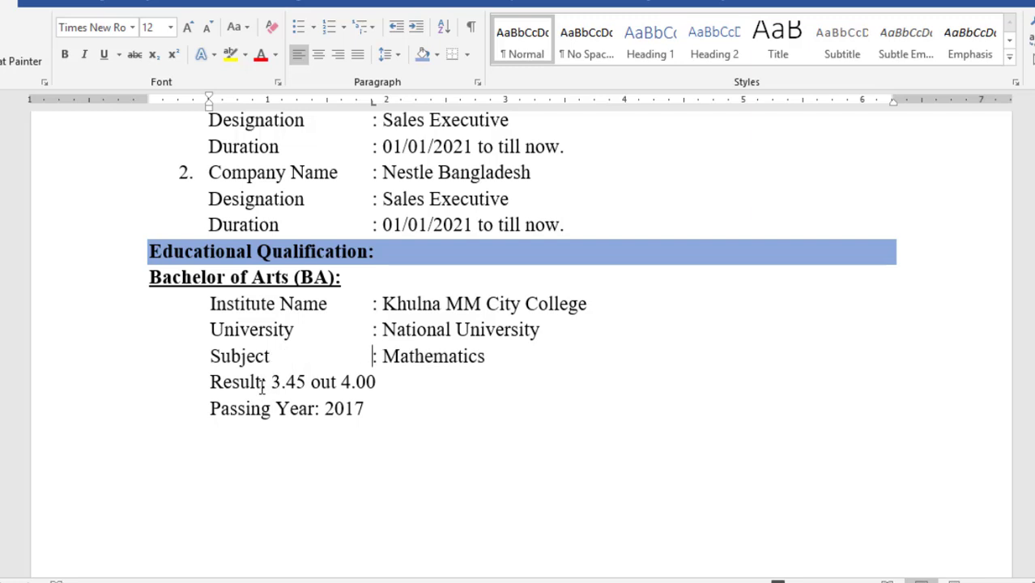
click(263, 385)
key(Tab)
click(316, 409)
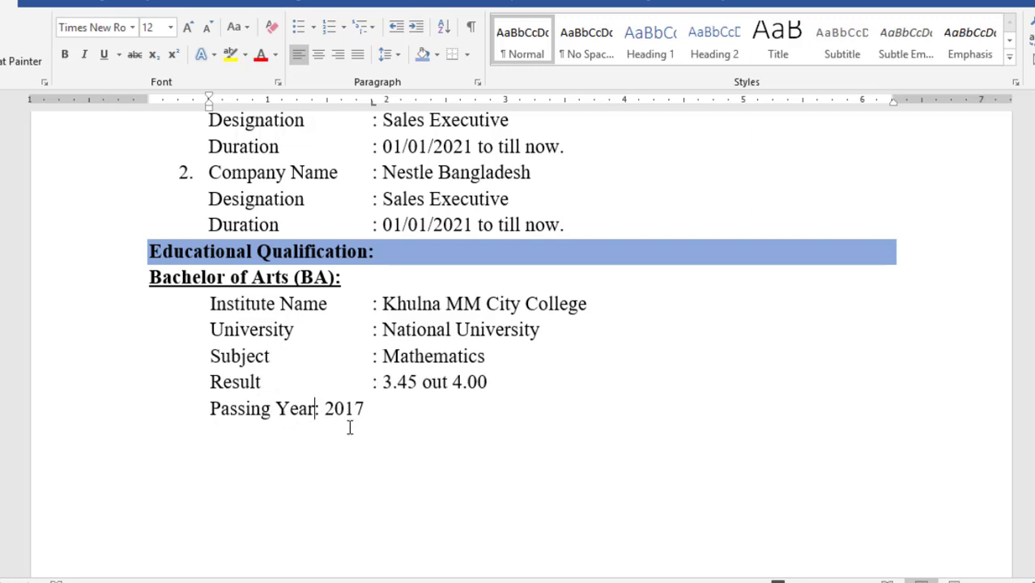
key(Tab)
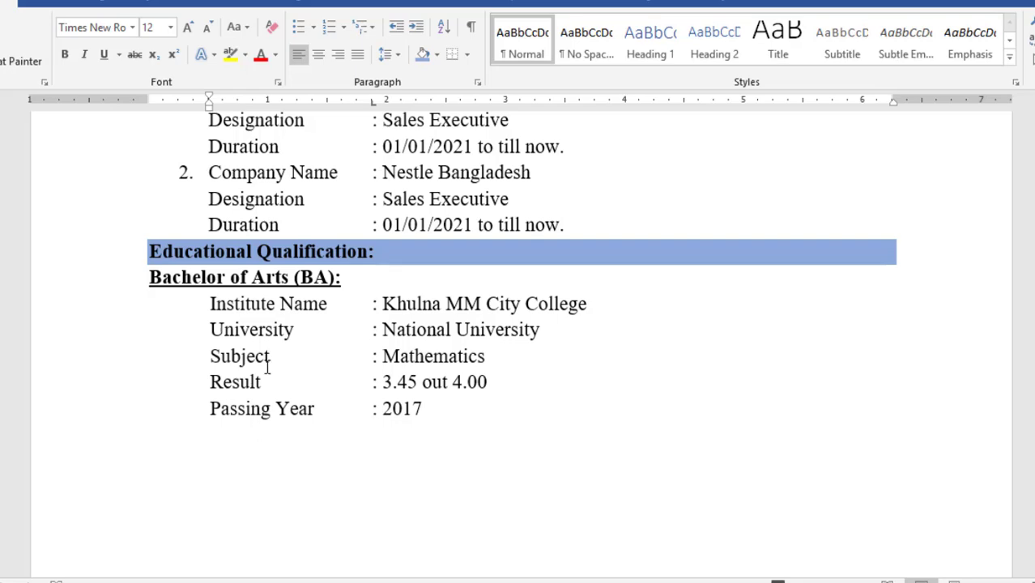
Paste two copies of the Bachelor of Arts block on the empty line below it
scroll(518, 348, up, 5)
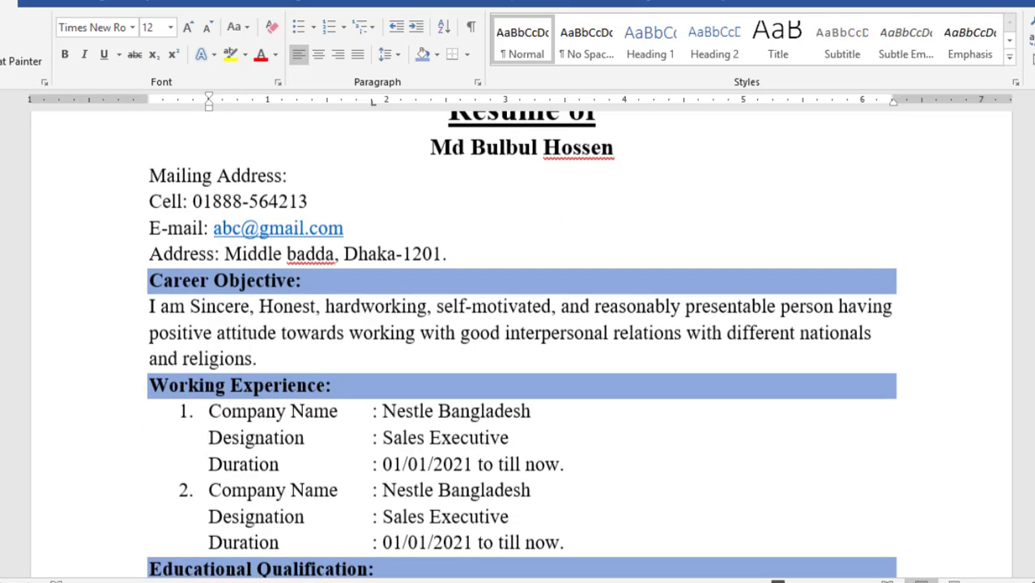
scroll(518, 348, down, 5)
scroll(402, 347, down, 1)
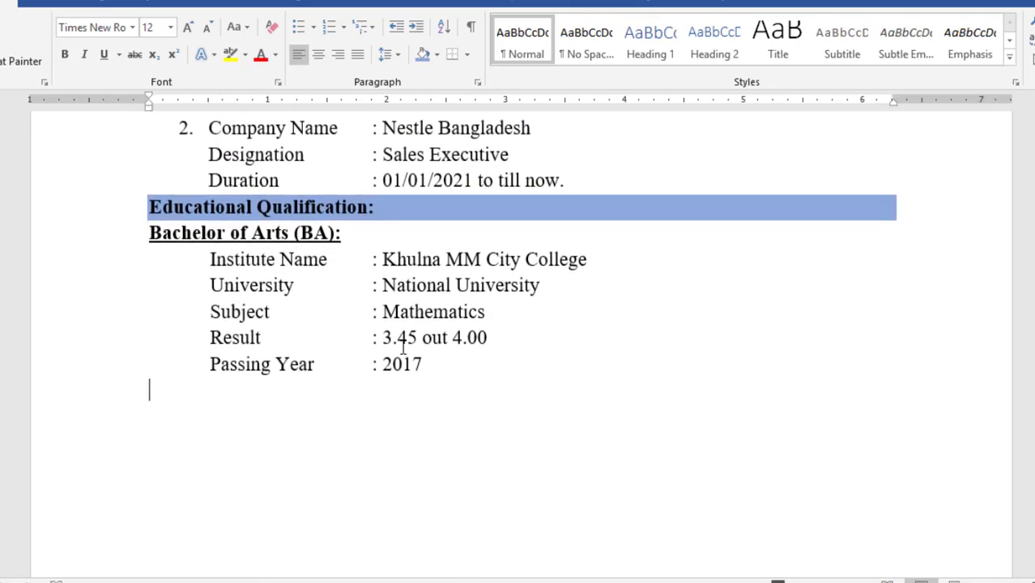
drag(151, 388, 166, 247)
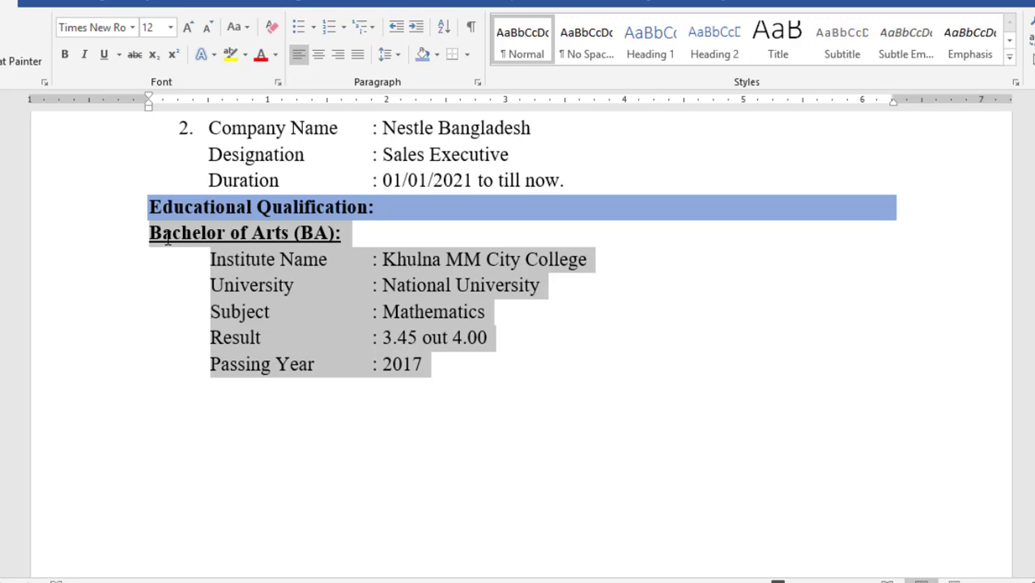
click(198, 413)
text(Bachelor of Arts (BA): Institute Name	: Khulna MM City College University	: National University Subject	: Mathematics Result	: 3.45 out 4.00 Passing Year	: 2017)
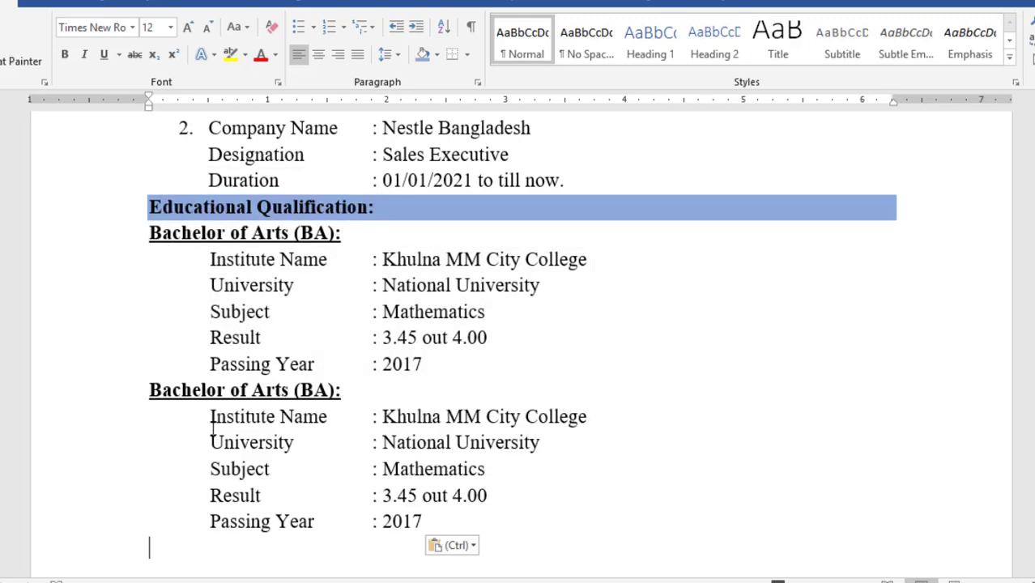
text(Bachelor of Arts (BA): Institute Name	: Khulna MM City College University	: National University Subject	: Mathematics Result	: 3.45 out 4.00 Passing Year	: 2017)
scroll(521, 344, down, 3)
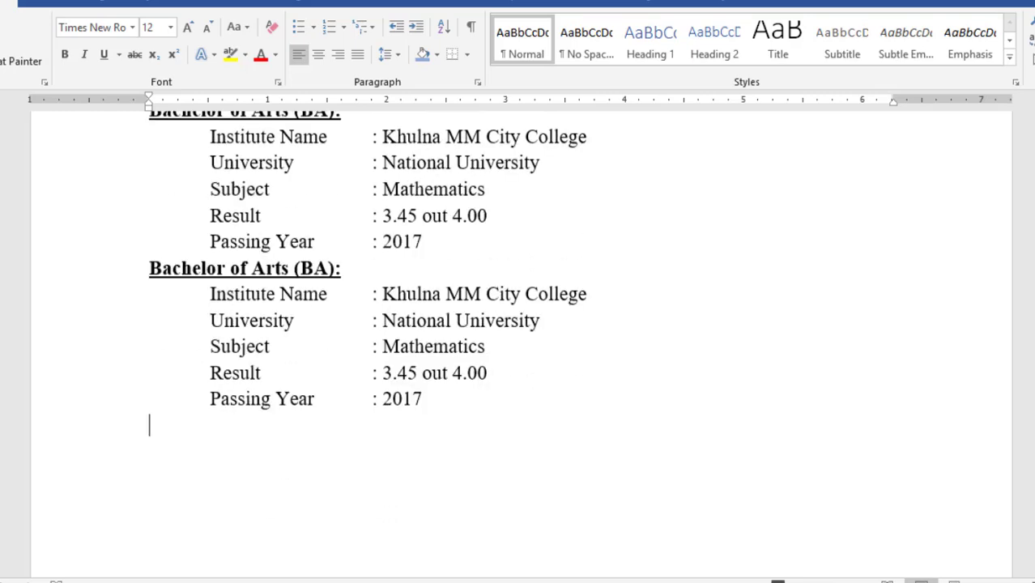
scroll(522, 345, up, 6)
scroll(522, 345, up, 6)
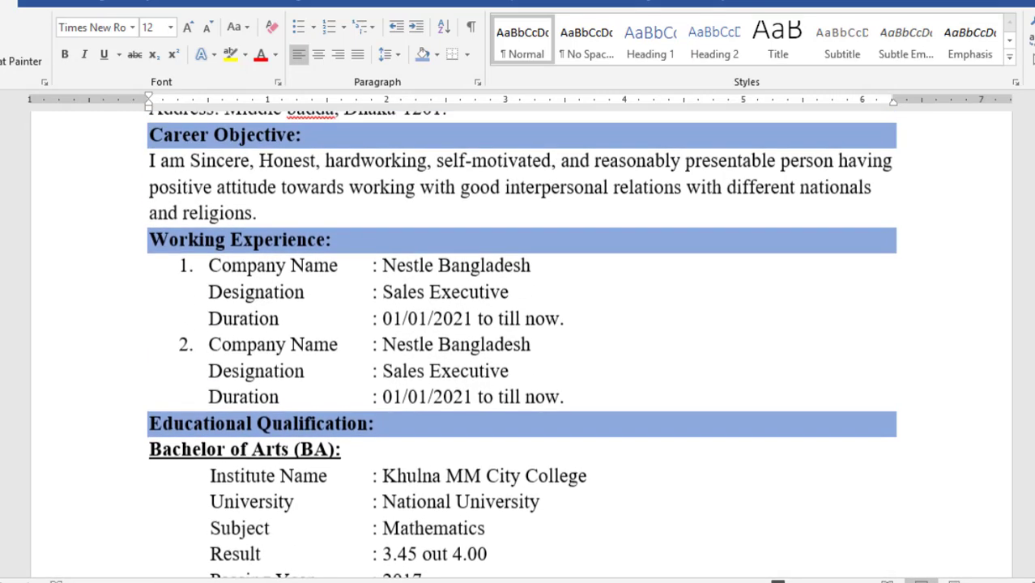
scroll(521, 344, down, 6)
scroll(521, 344, up, 2)
scroll(21, 365, down, 3)
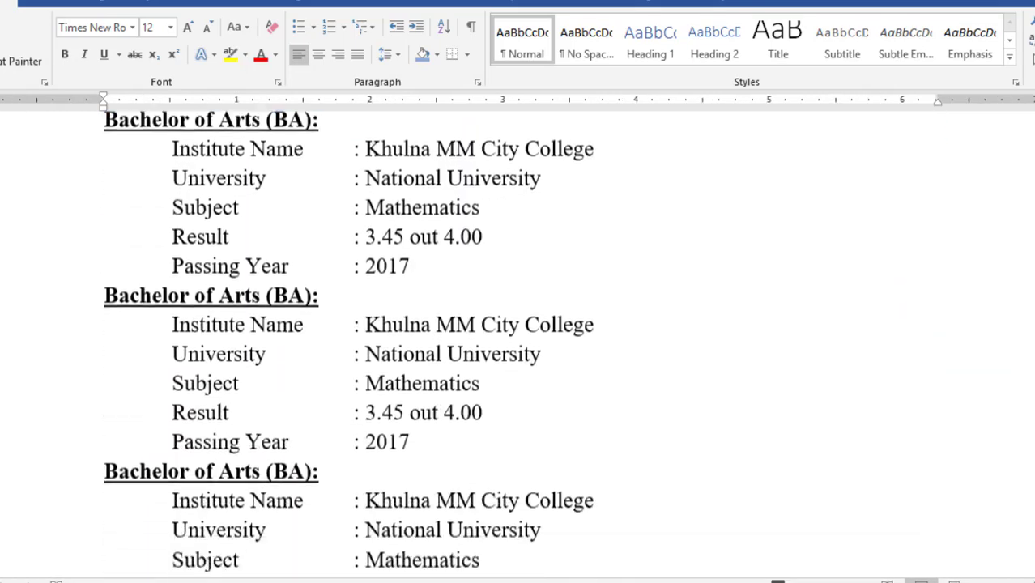
scroll(22, 365, up, 1)
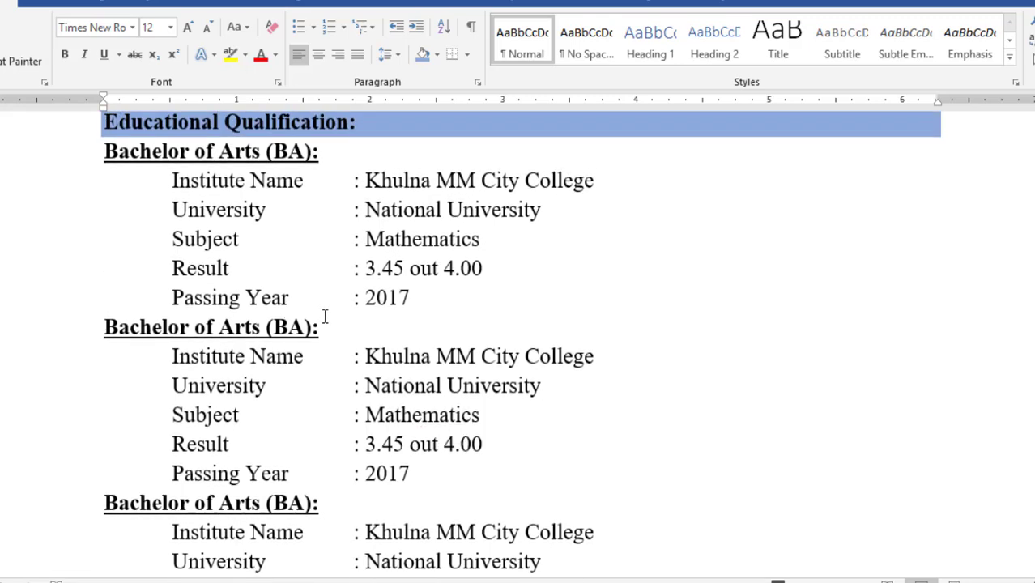
Retitle the second entry 'Higher Secondary Certificate (HSC)' and type 'Secondary School Certificate (SSC):' over the third
triple_click(154, 335)
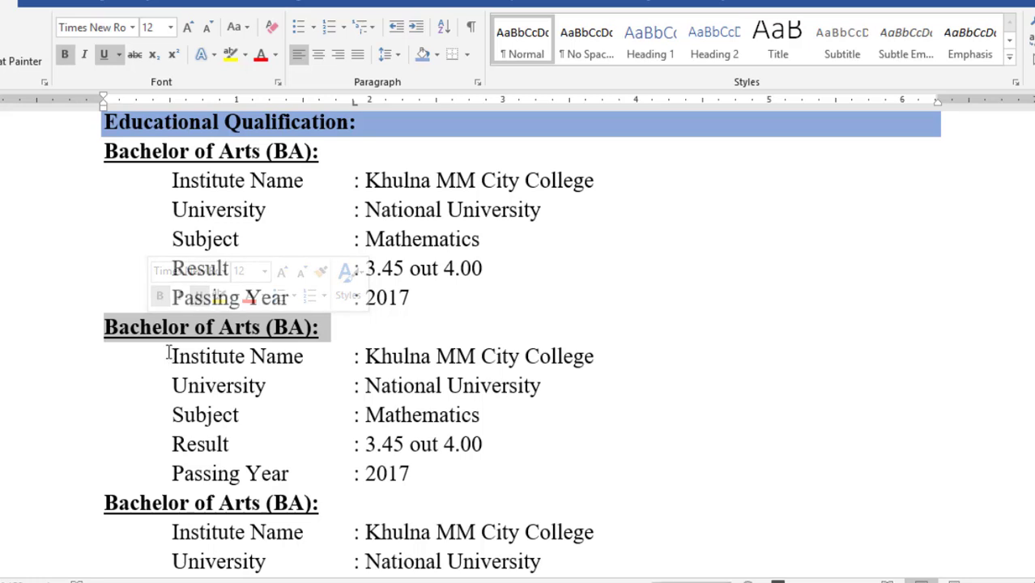
text(Higher Secondary)
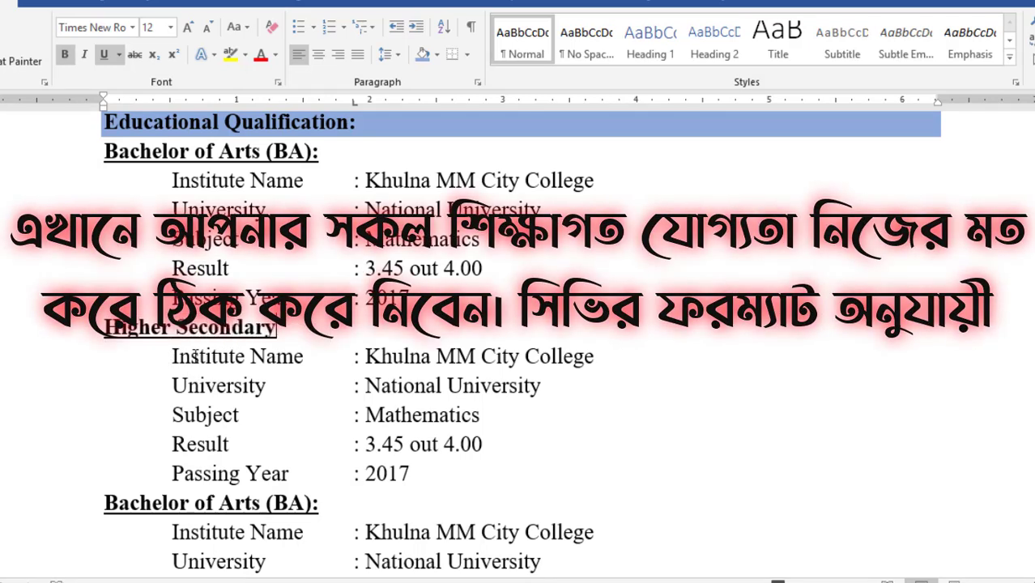
text( Certificate (HSC))
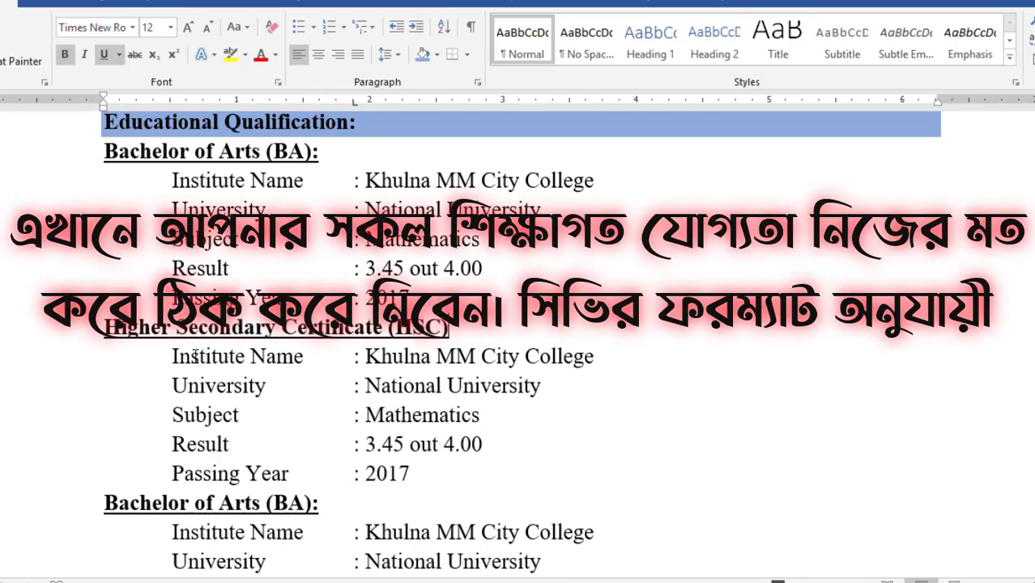
scroll(183, 357, down, 3)
drag(95, 241, 314, 246)
text(Secondary S)
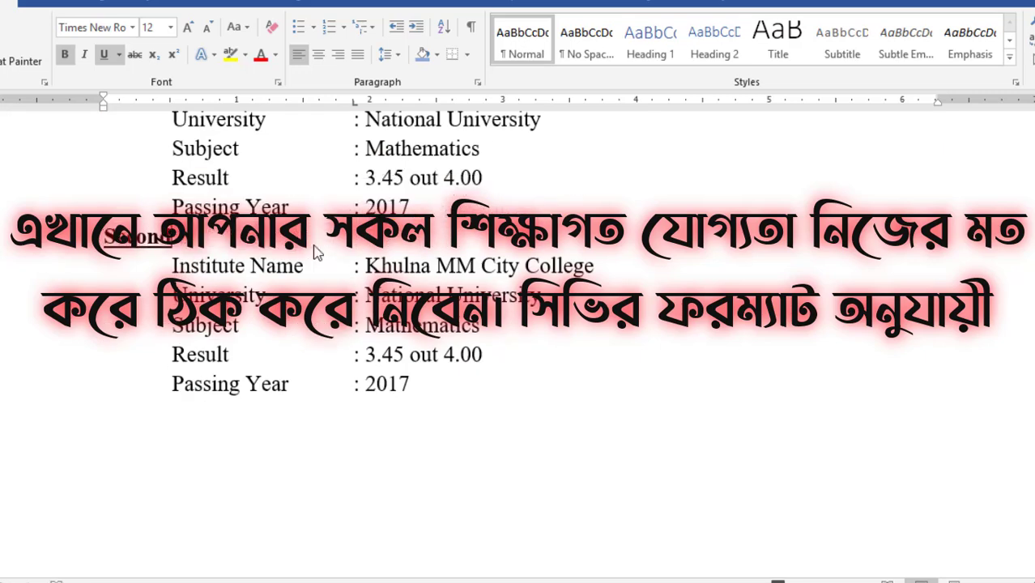
text(chool Certifi)
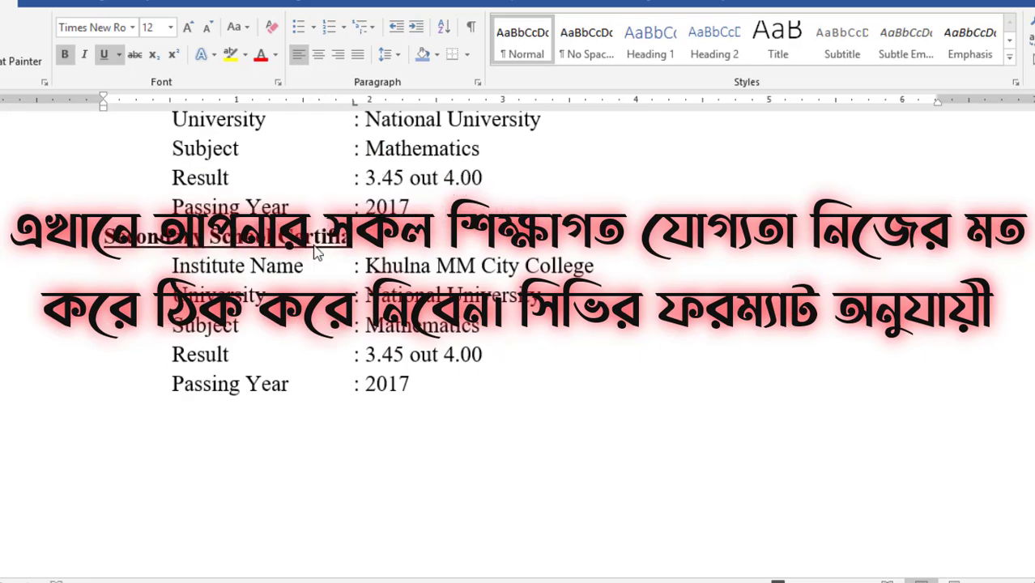
text(cate (SSC):)
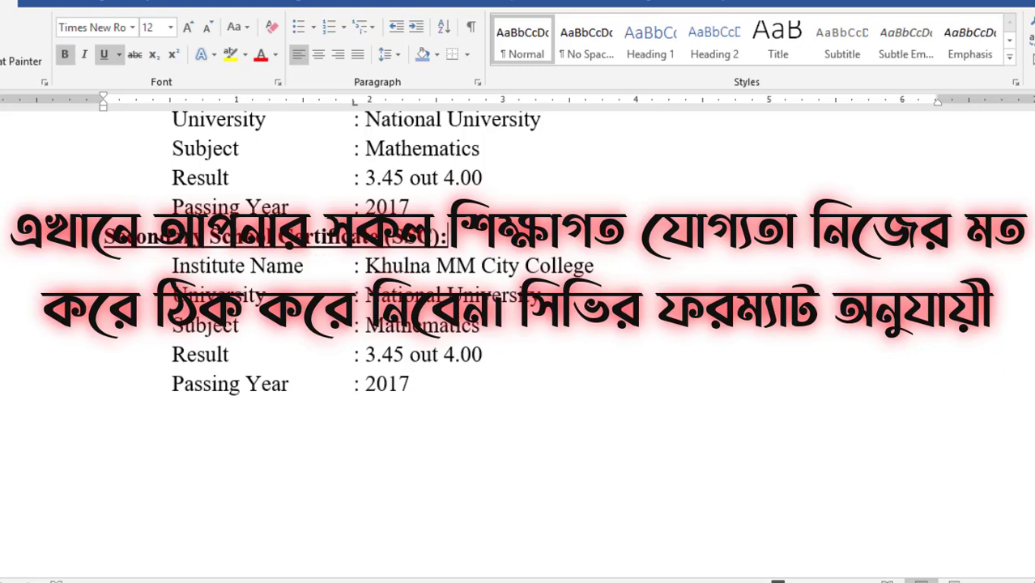
Add an 'Extra Skill:' heading with the four pasted skills as square bullets, then end the list
scroll(316, 253, up, 1)
scroll(518, 324, down, 6)
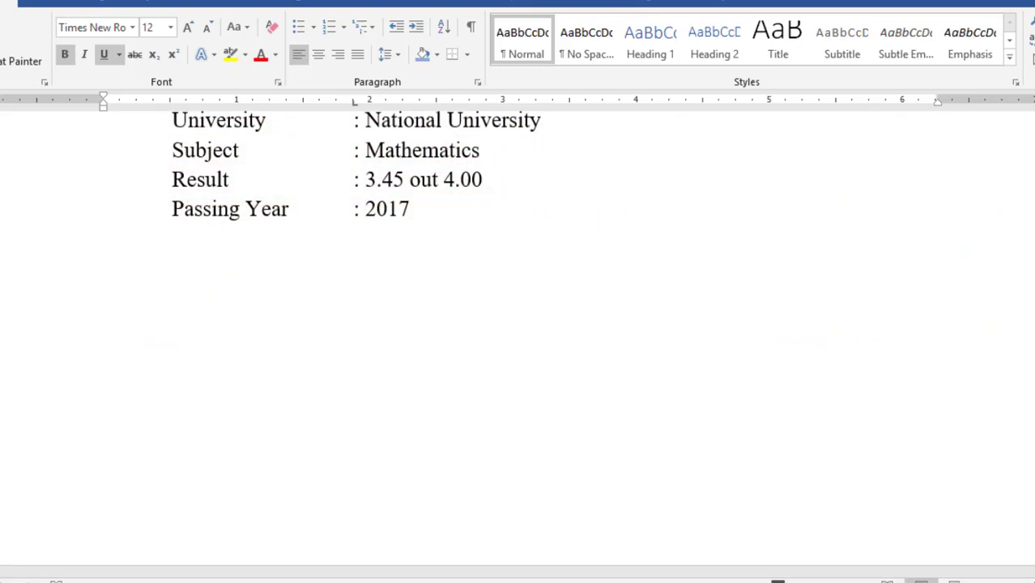
click(460, 247)
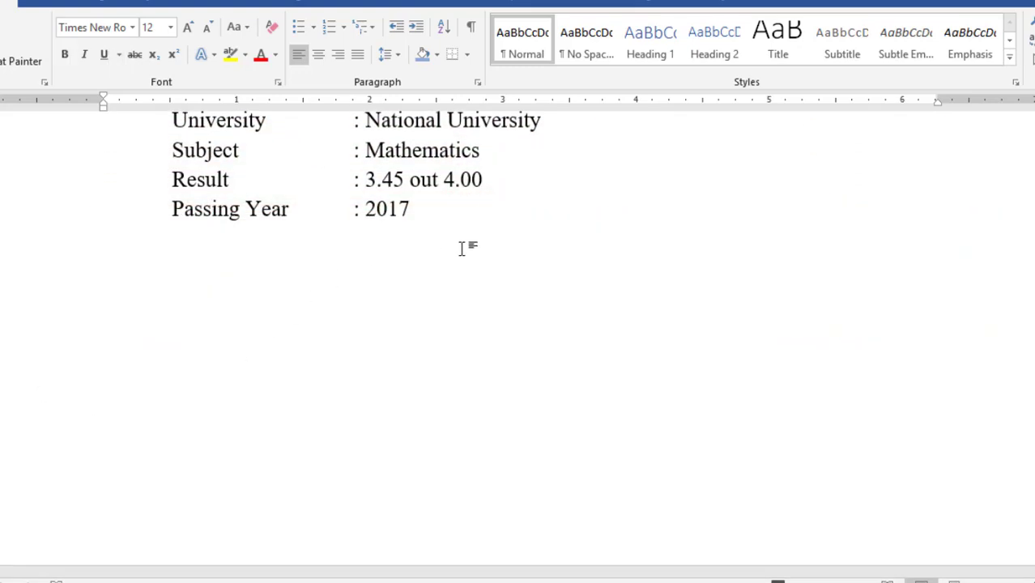
text(Extra Skill:)
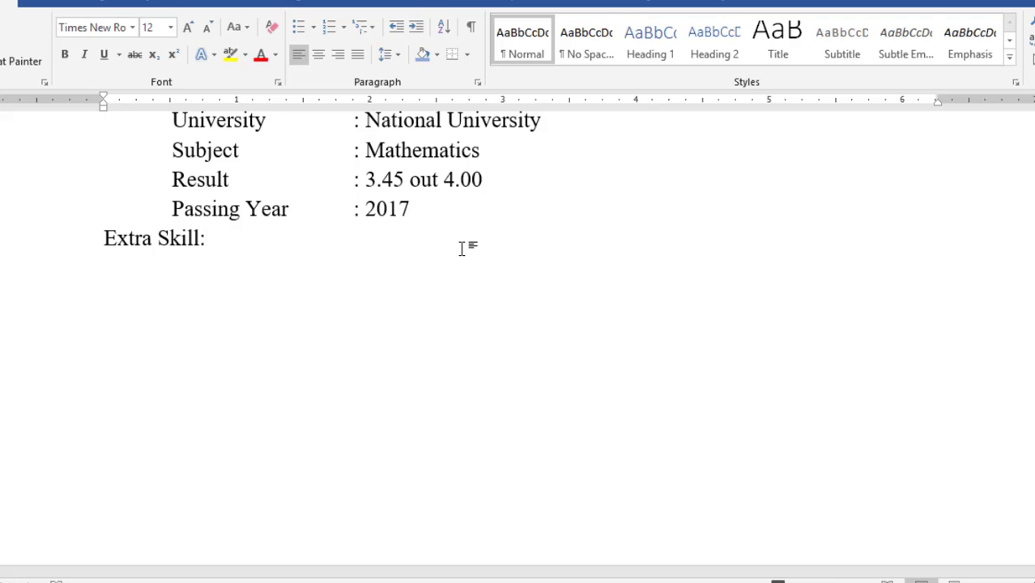
text(Hard Working. Good Communication Skill. Ability to make the situation favorable. Good controlling and planning.)
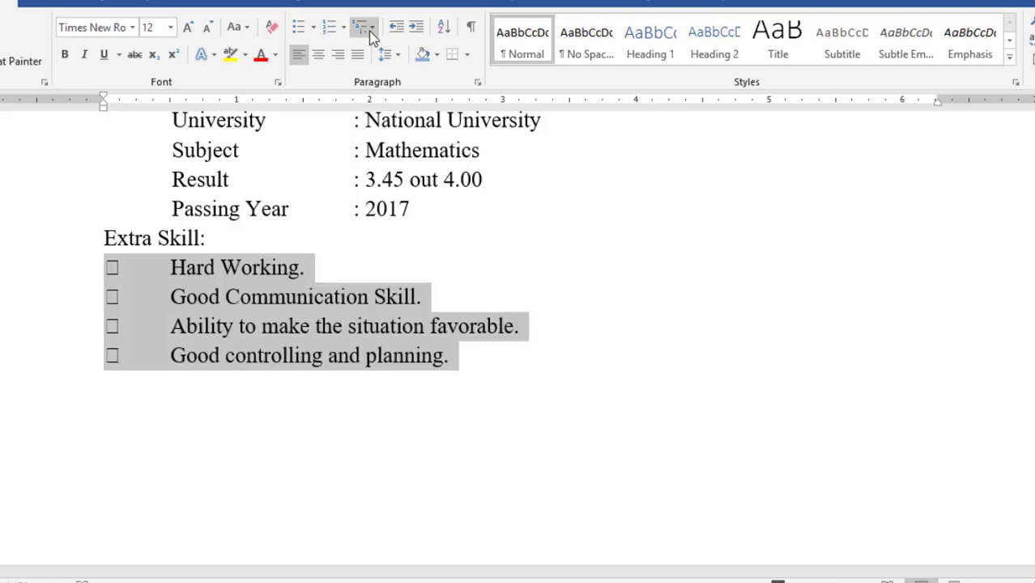
click(312, 27)
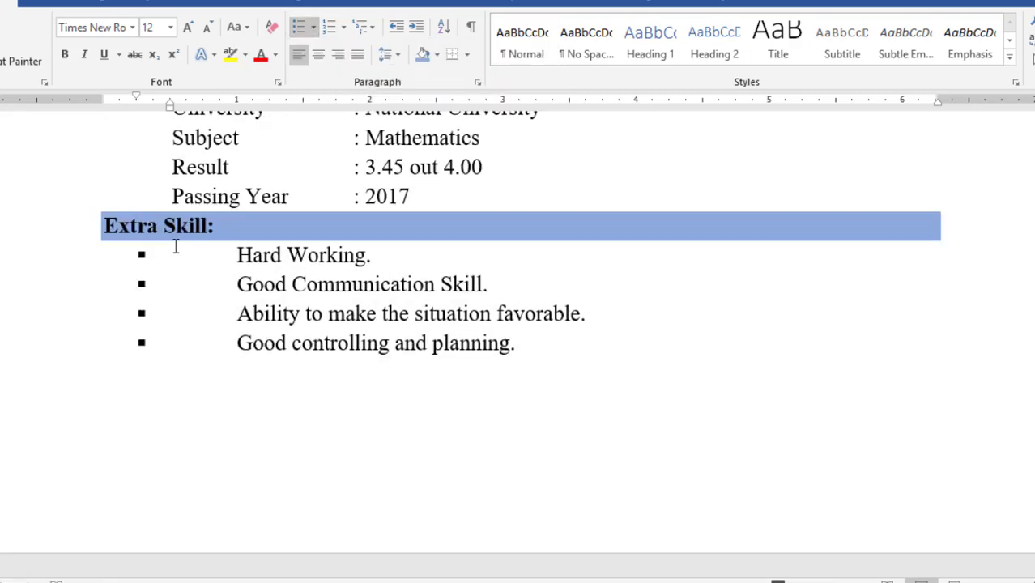
click(417, 416)
click(575, 360)
key(Return)
key(BackSpace)
key(BackSpace)
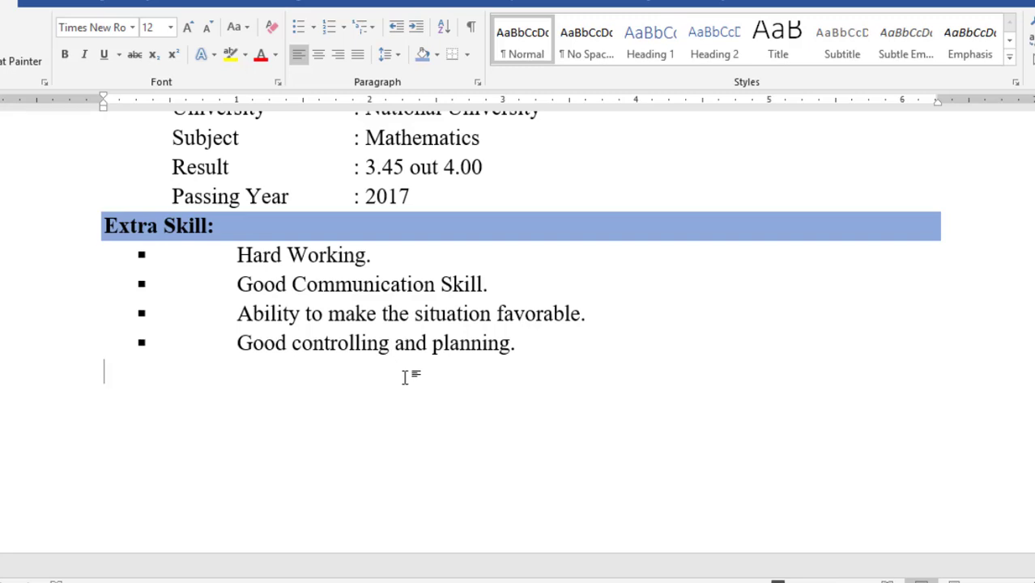
Duplicate the Extra Skill section below the original
drag(521, 348, 109, 235)
key(ctrl+c)
click(162, 389)
key(ctrl+v)
key(ctrl+v)
Rename the copied heading to 'Computer Skill:'
drag(1034, 437, 1034, 374)
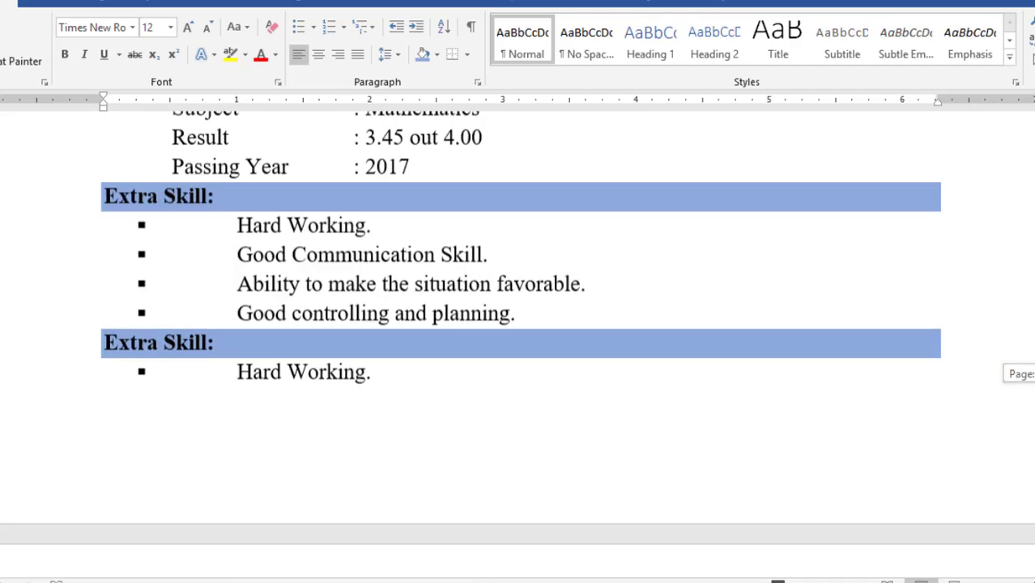
scroll(203, 141, down, 3)
drag(160, 123, 102, 127)
text(Com)
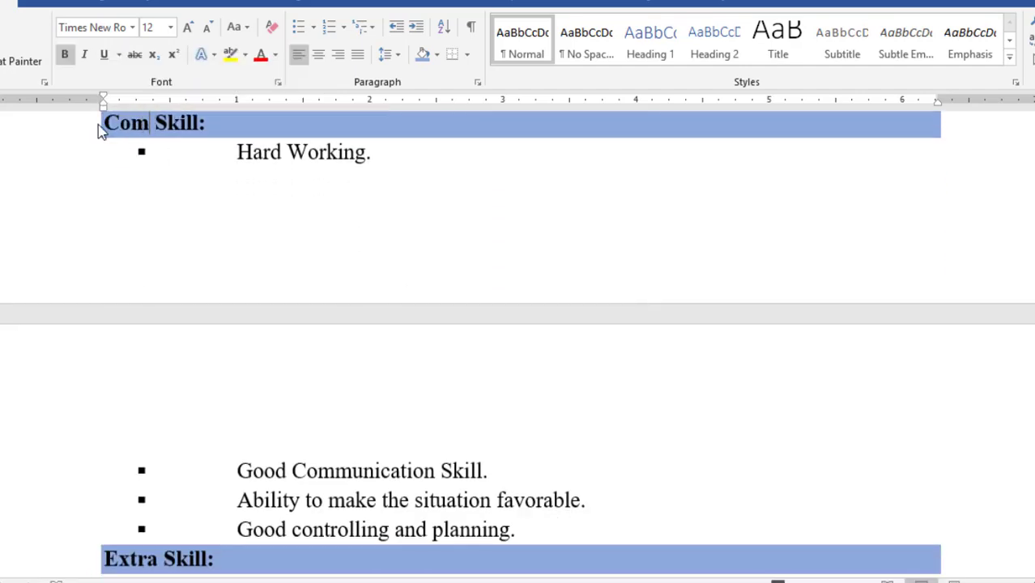
text(puter)
Replace the copied bullets with MS Office, Adobe Photoshop and Web Design
drag(237, 152, 522, 530)
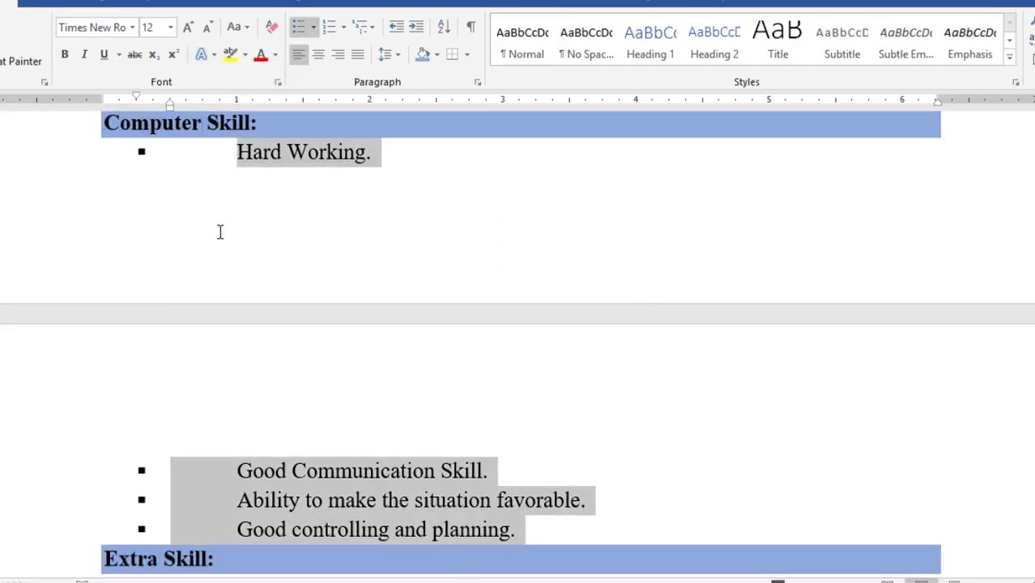
text(MS Office)
key(Return)
text(Adbo)
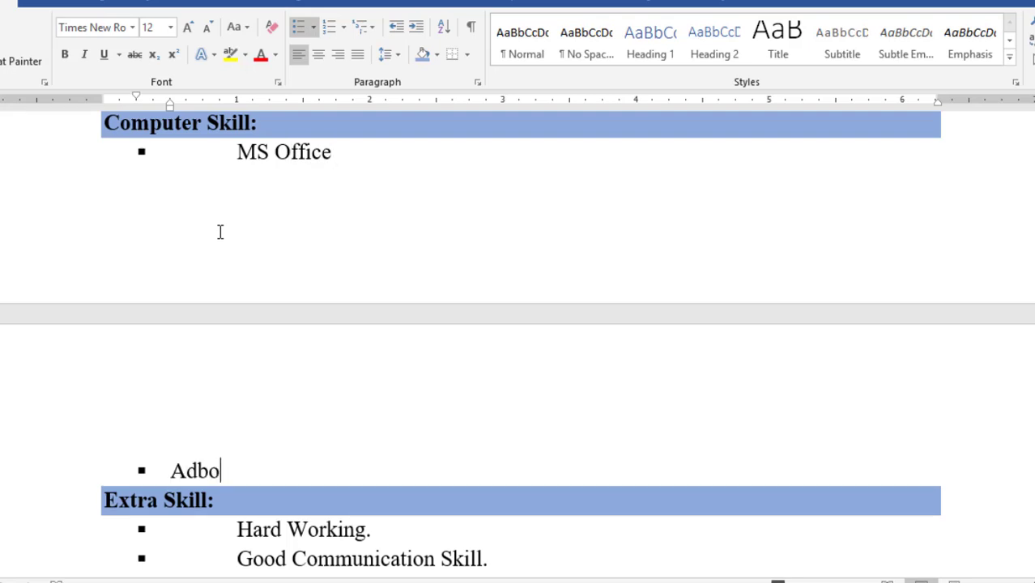
key(BackSpace)
key(BackSpace)
text(obe Photoshop)
key(Return)
text(Web)
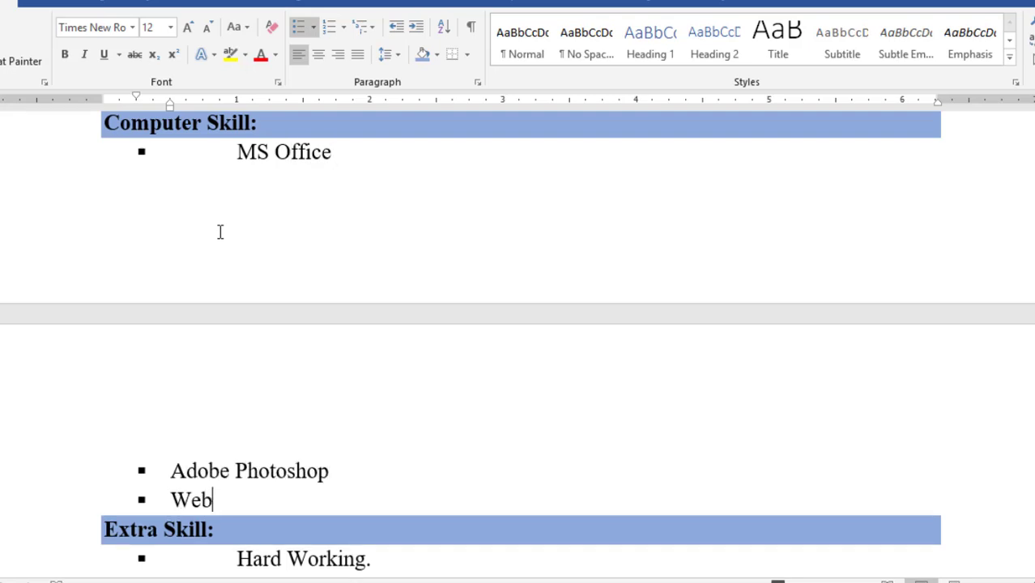
text( Design)
key(Return)
key(Return)
key(ctrl+Return)
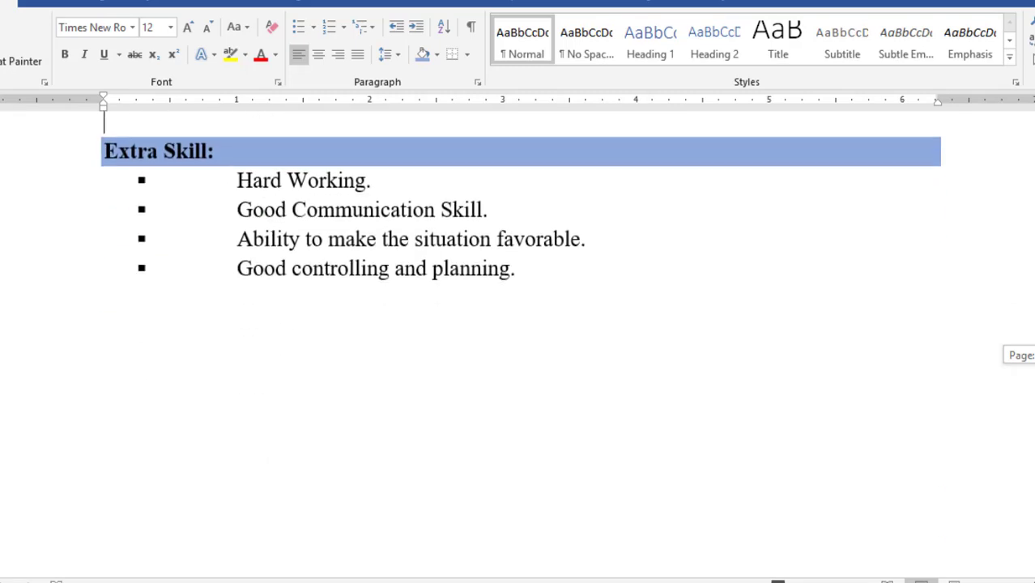
key(BackSpace)
Rename the remaining copy 'Language Skill:' and replace its bullets with 'Bangla, English, Hindi'
double_click(109, 201)
text(Languag)
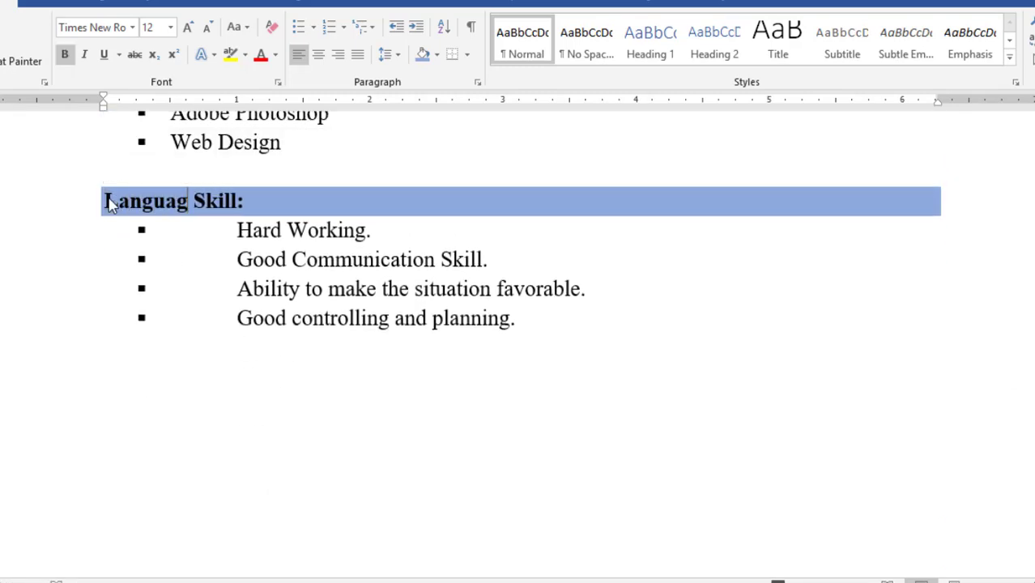
text(e)
drag(515, 318, 240, 231)
text(Bangla,)
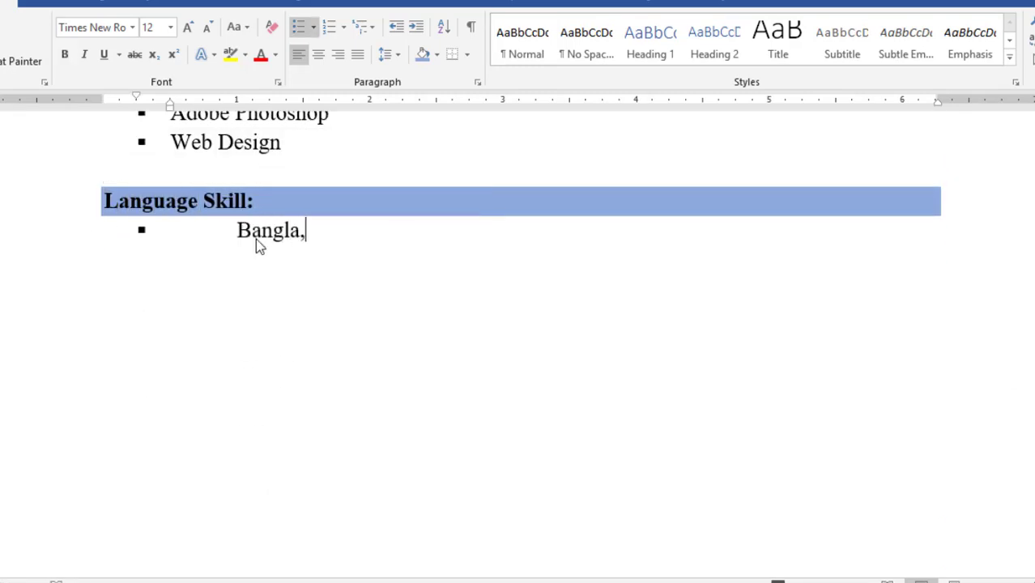
text( English, Hindi)
key(Return)
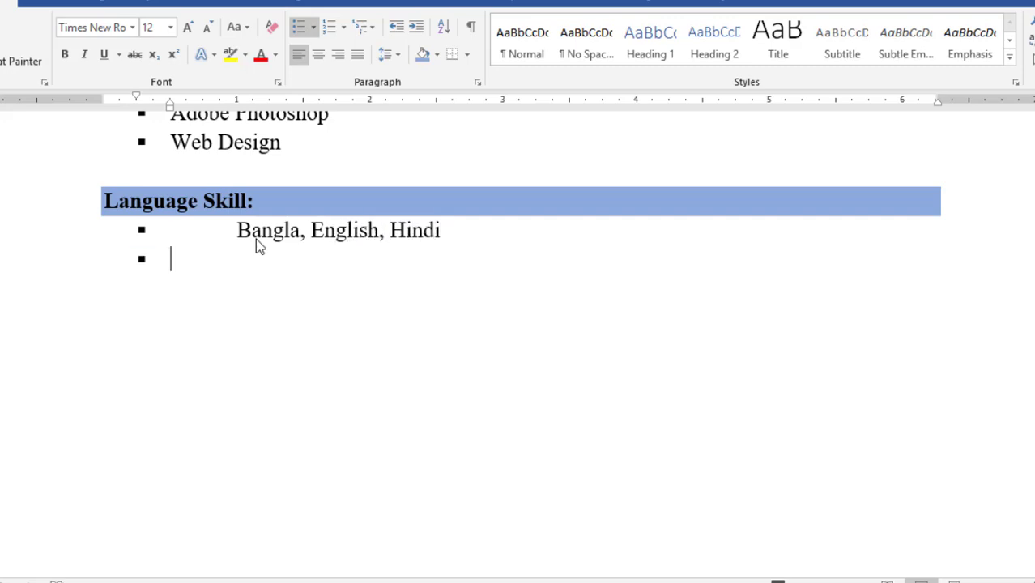
key(Return)
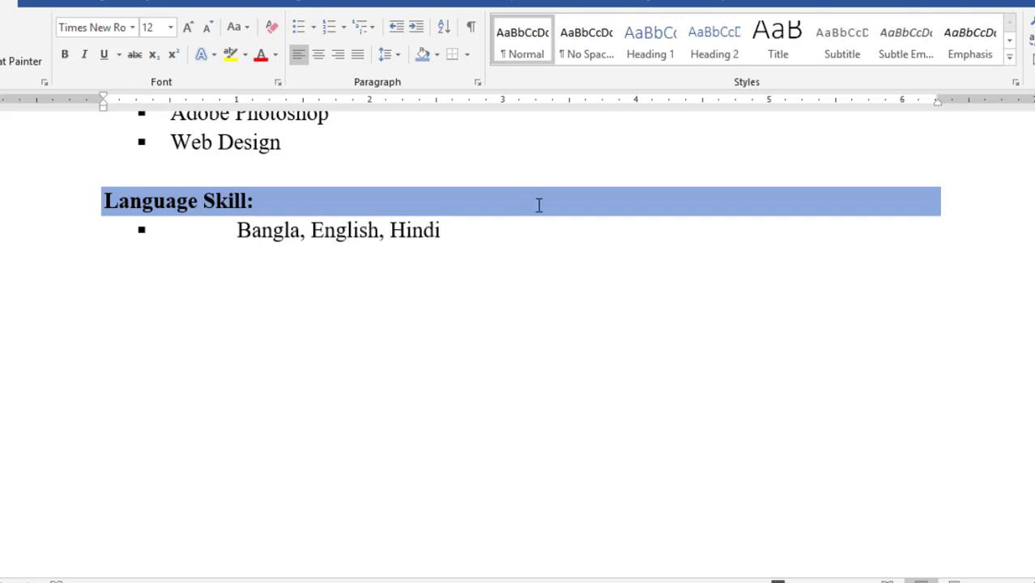
scroll(519, 324, down, 1)
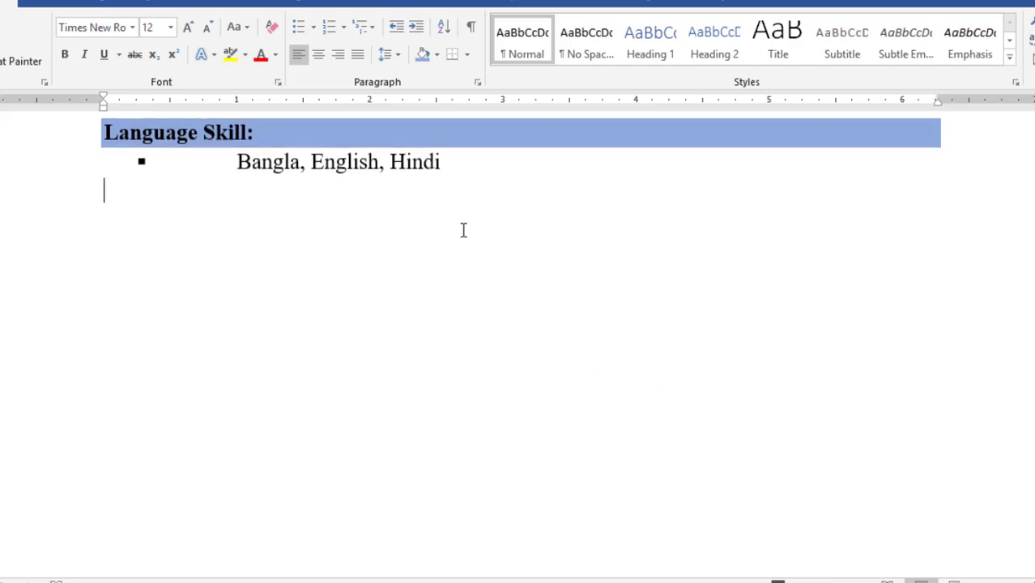
Add a 'Personal Information:' heading, bold and shaded blue
text(Pes)
key(BackSpace)
text(rsonal )
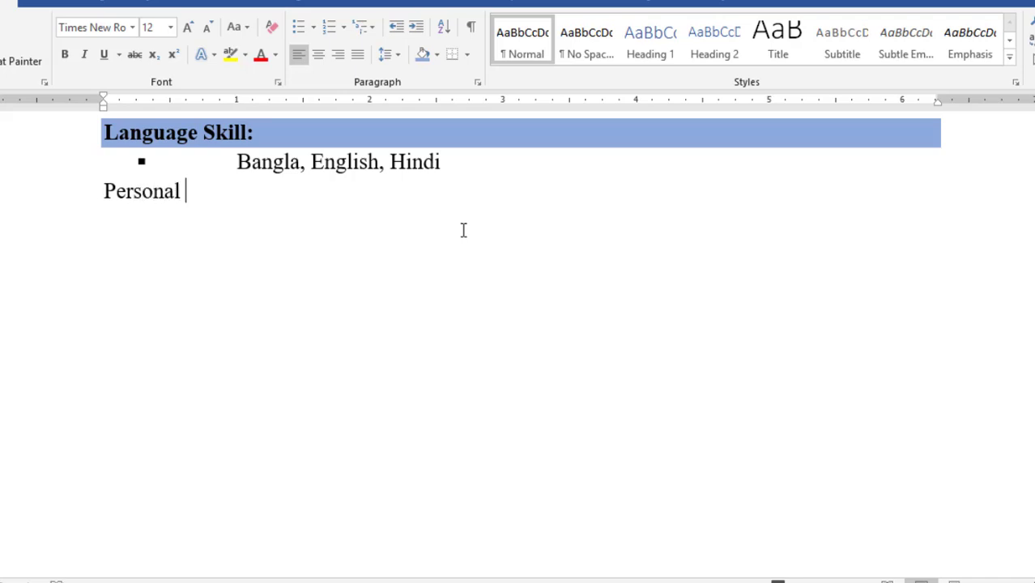
text(Information)
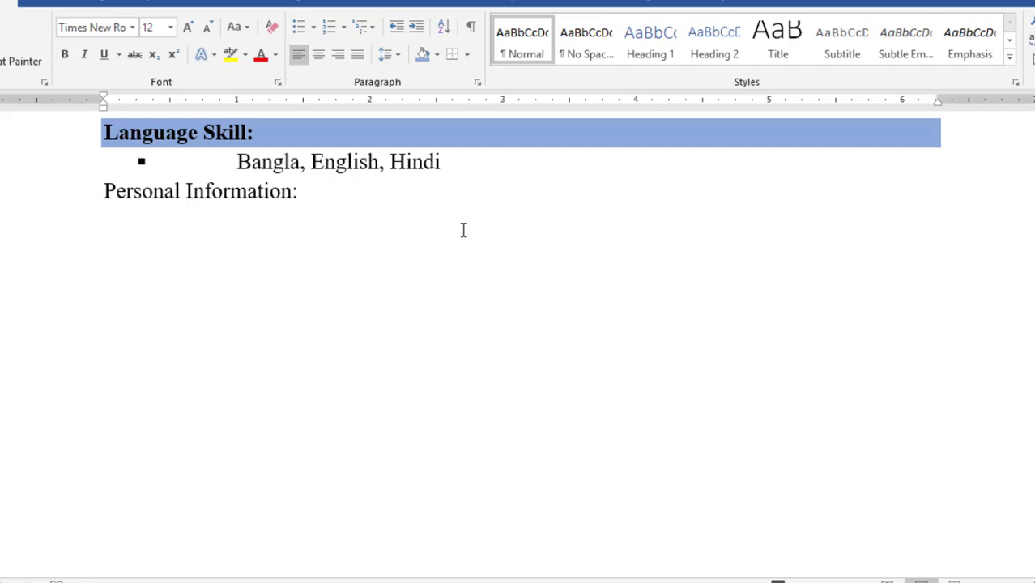
text(:)
key(Return)
drag(299, 194, 96, 192)
click(65, 56)
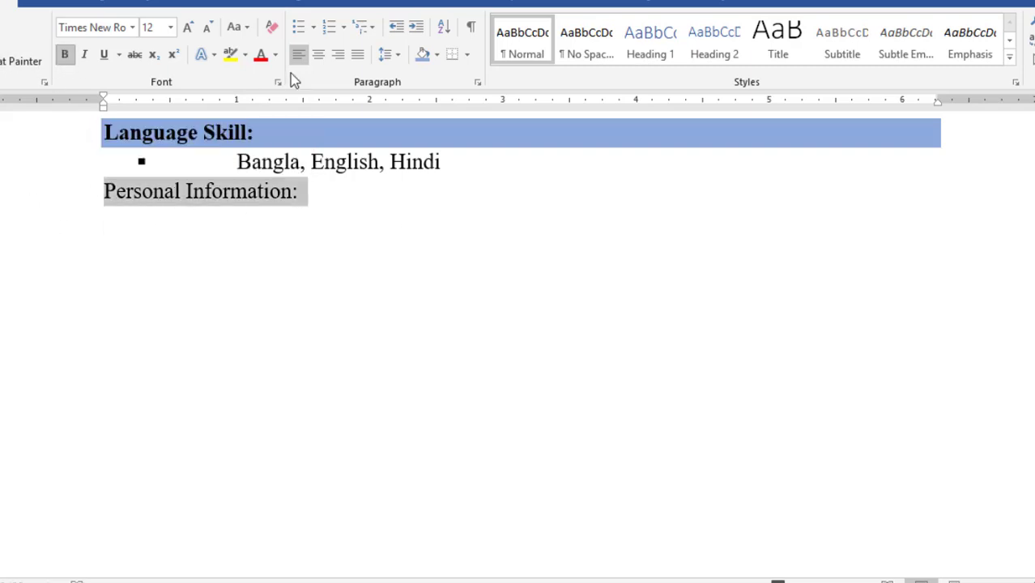
click(430, 60)
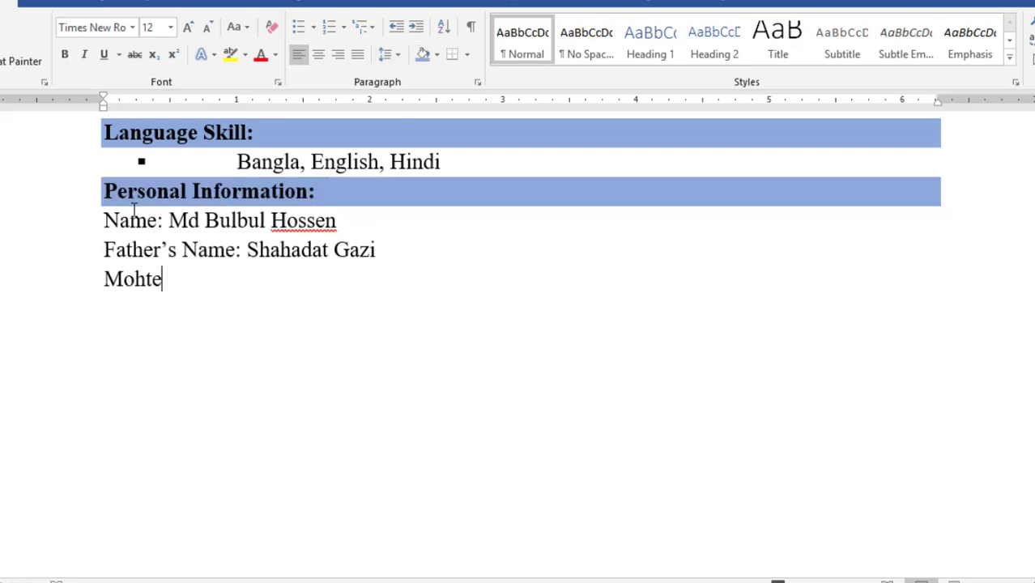
Complete the Mother's Name line, then add Date of Birth, Nationality: Bangladeshi and NID Number lines
key(BackSpace)
key(BackSpace)
key(BackSpace)
key(BackSpace)
text(other;s)
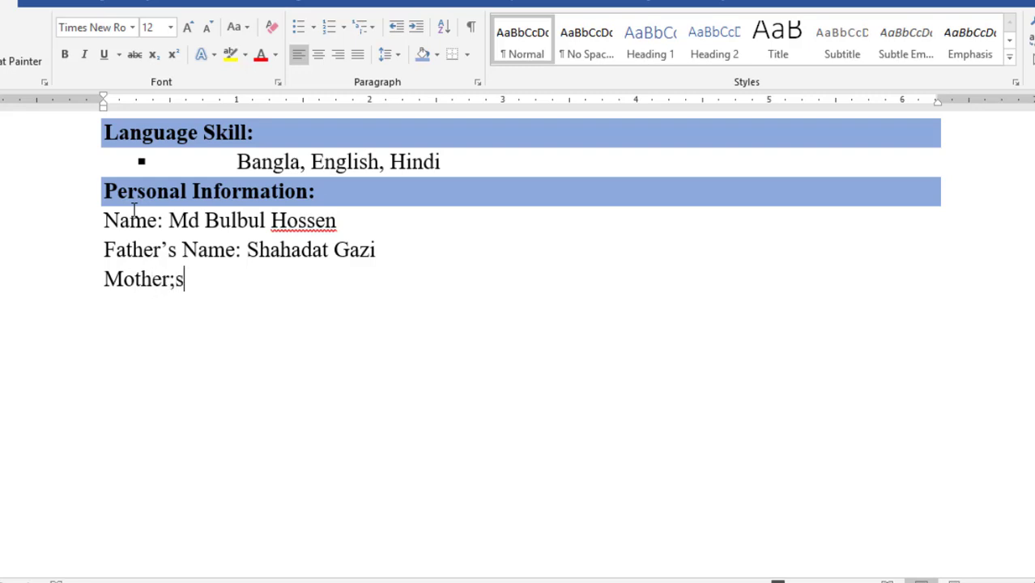
key(BackSpace)
key(BackSpace)
text('s)
text( Name":)
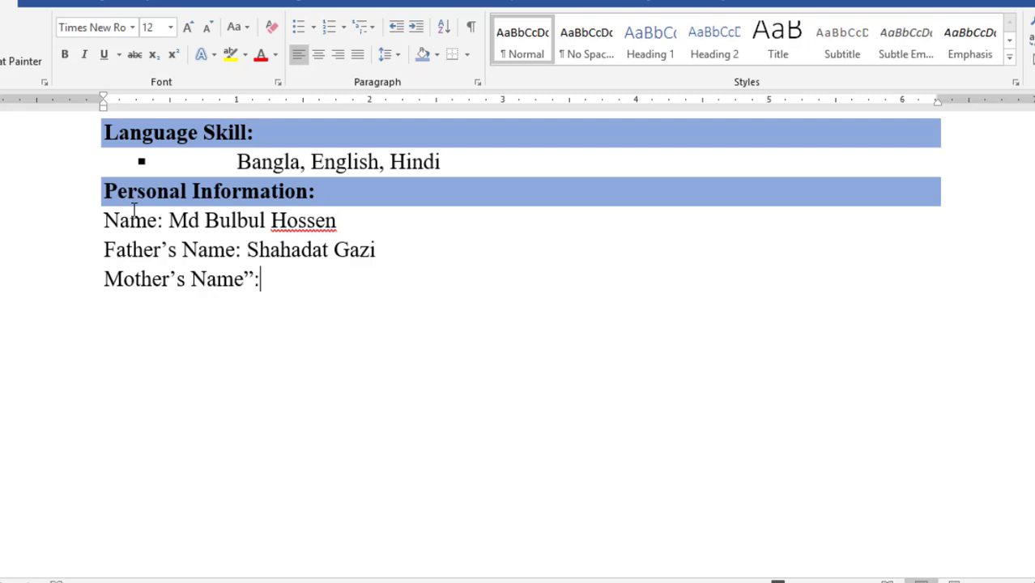
key(BackSpace)
key(BackSpace)
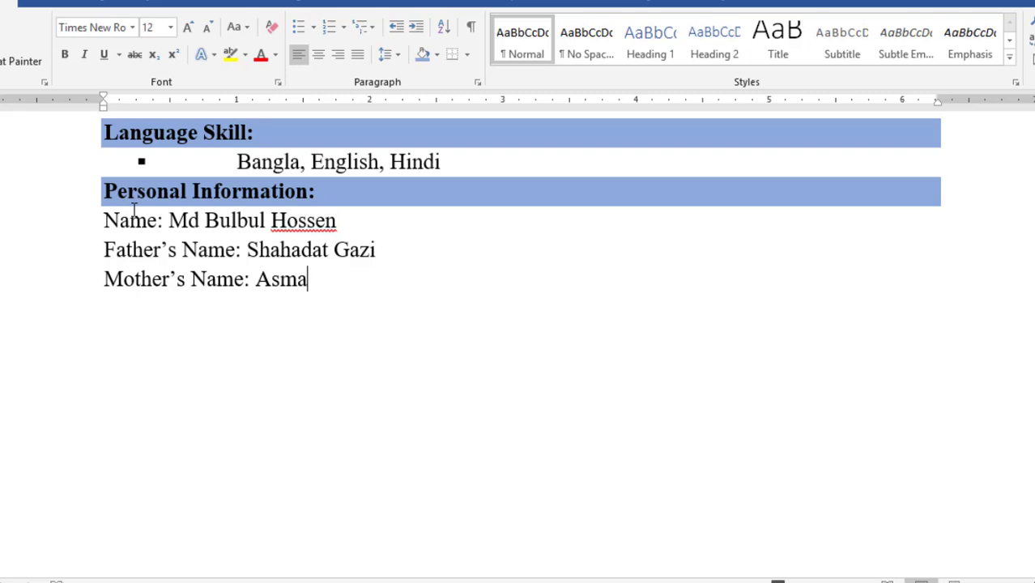
key(Return)
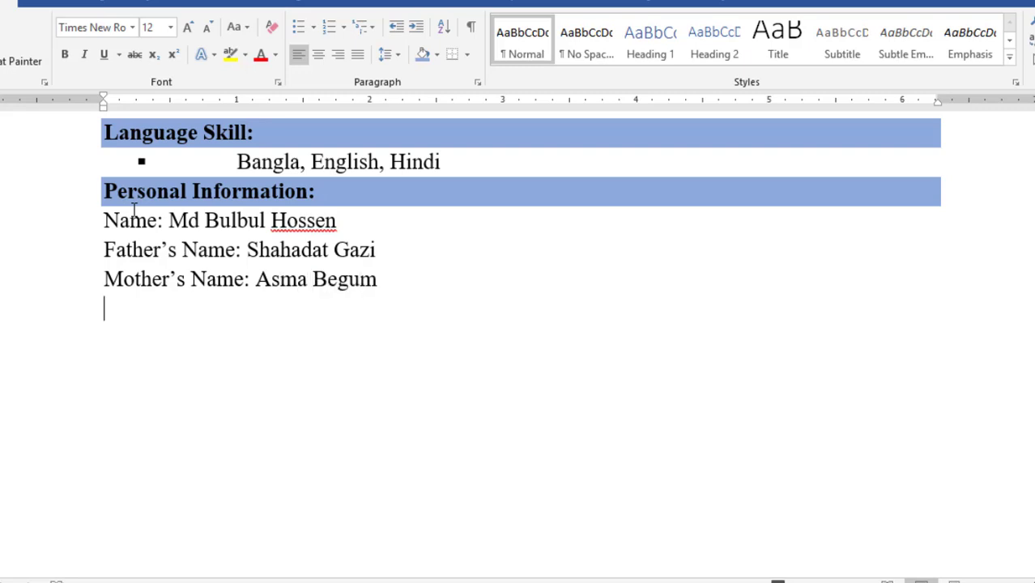
text(Date of Birth: )
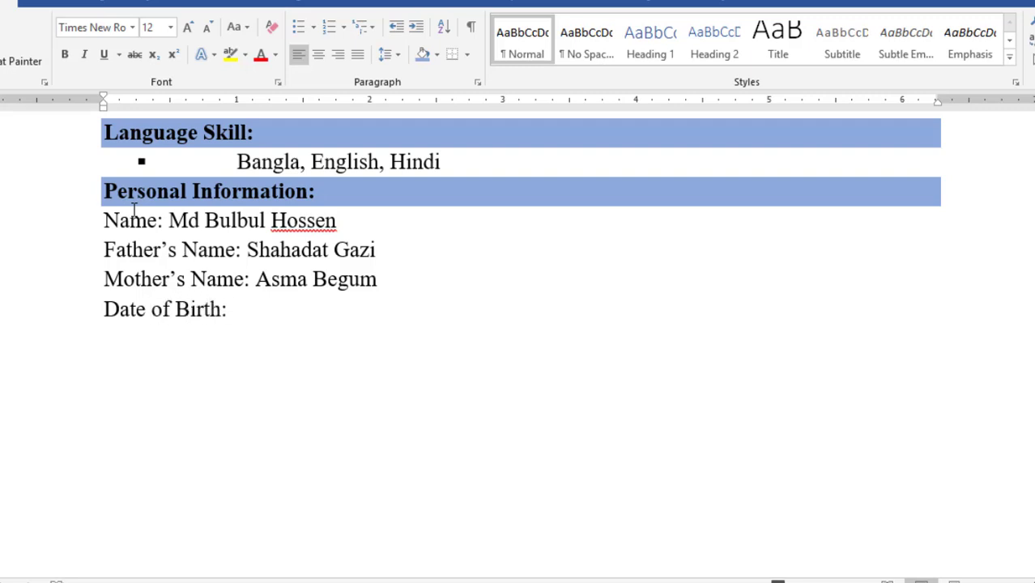
text(01/01/19)
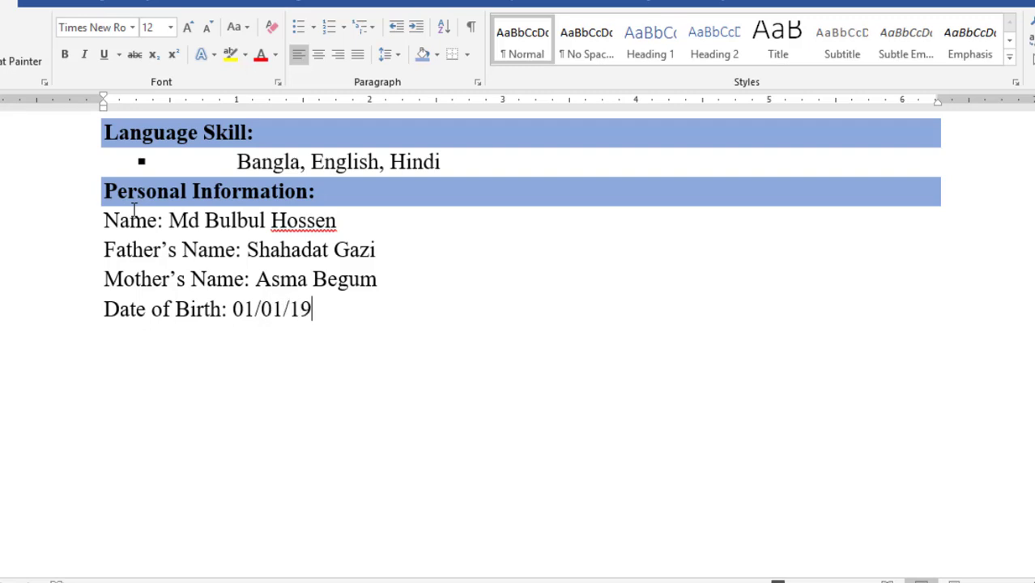
text(92)
key(Return)
text(Natio)
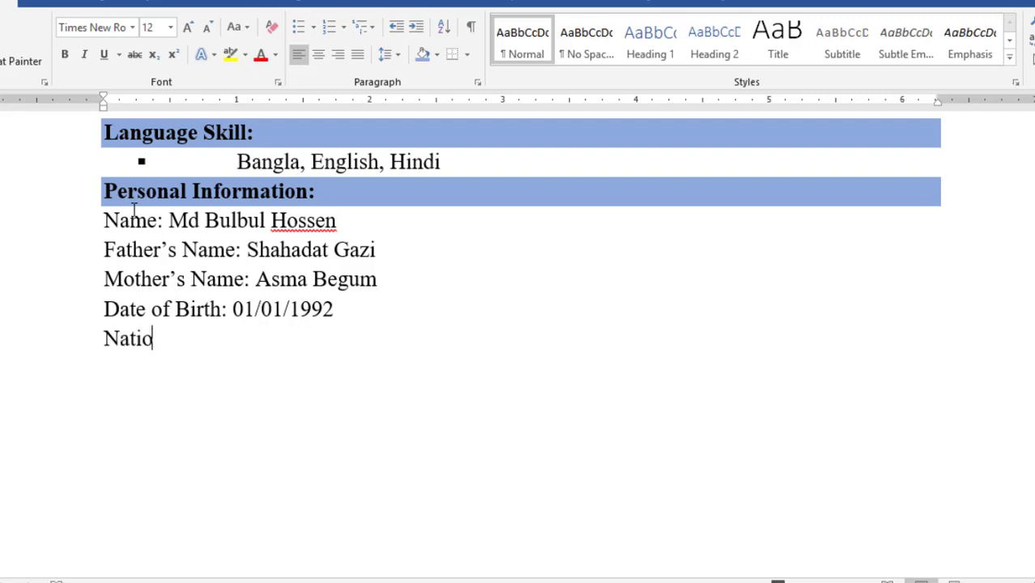
text(nality: Bangladeshi )
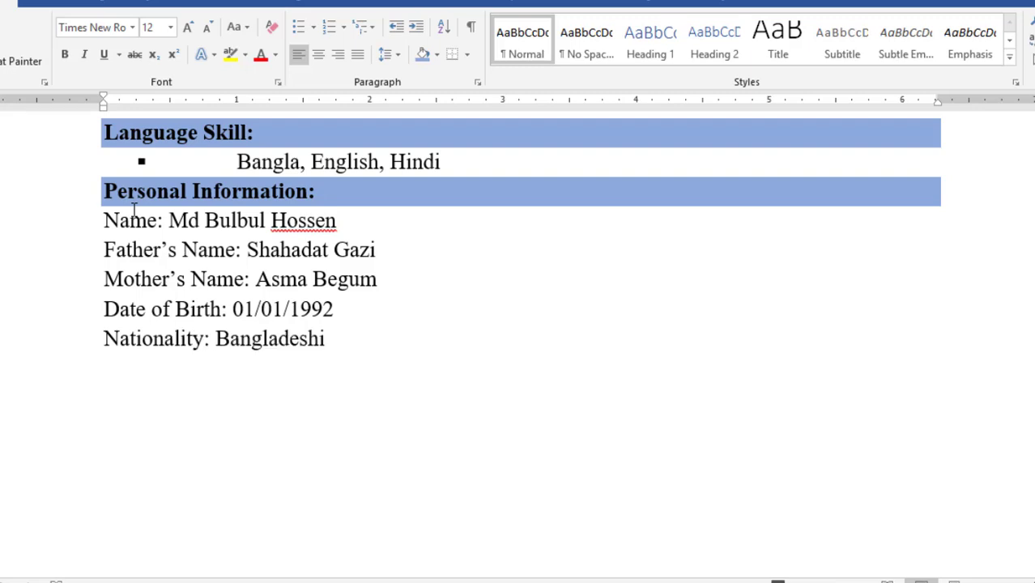
text(NID Number:)
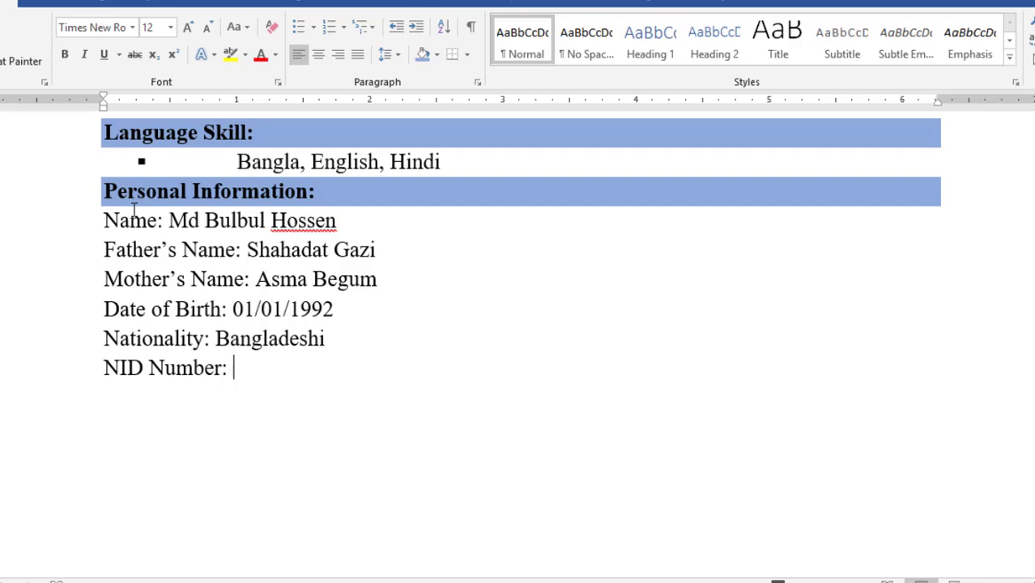
key(Return)
Add the Blood Group:, Marital Status: and Height field labels on separate lines
text(Blo)
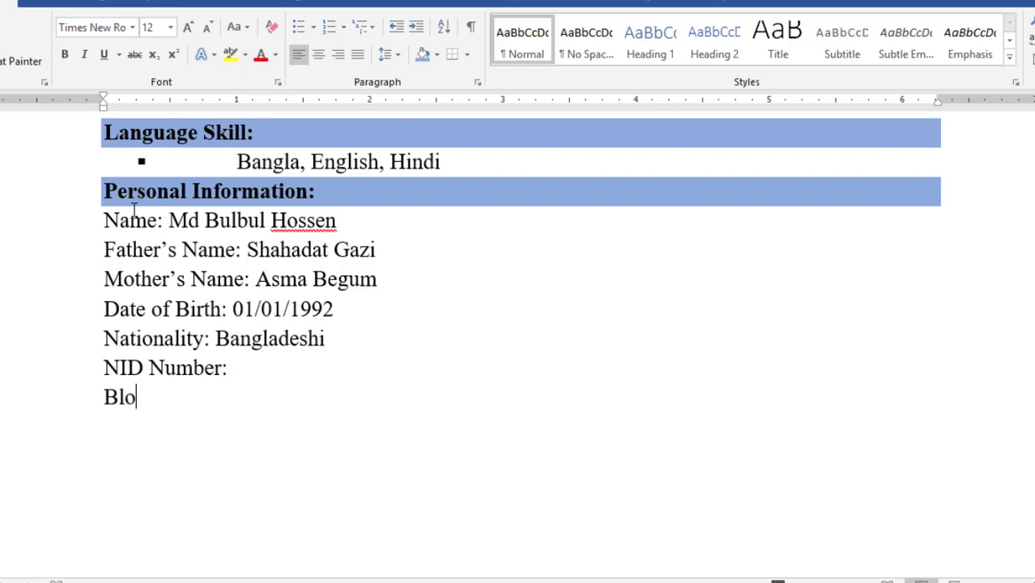
text(od Gro)
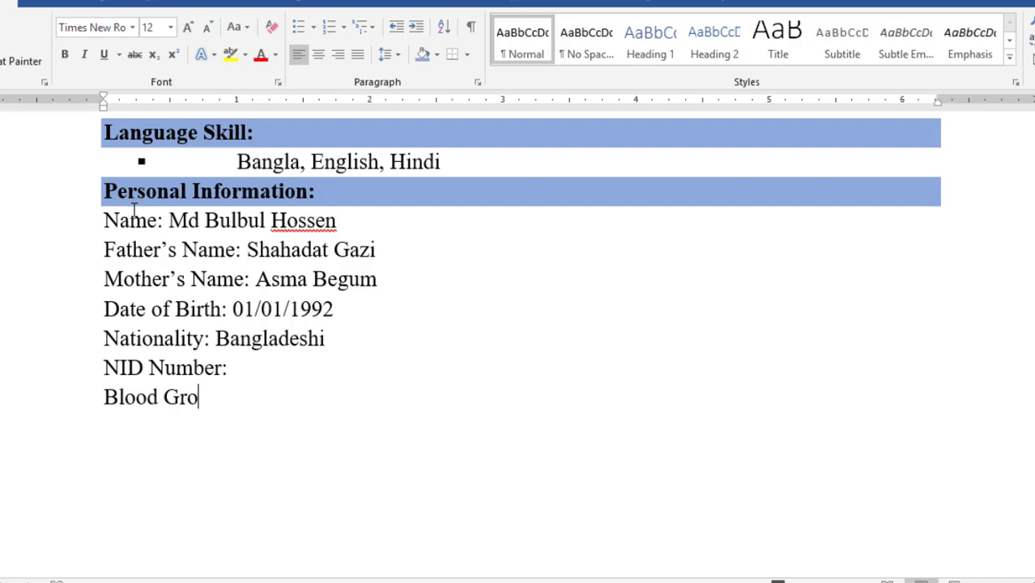
text(up:)
key(Return)
text(Marit)
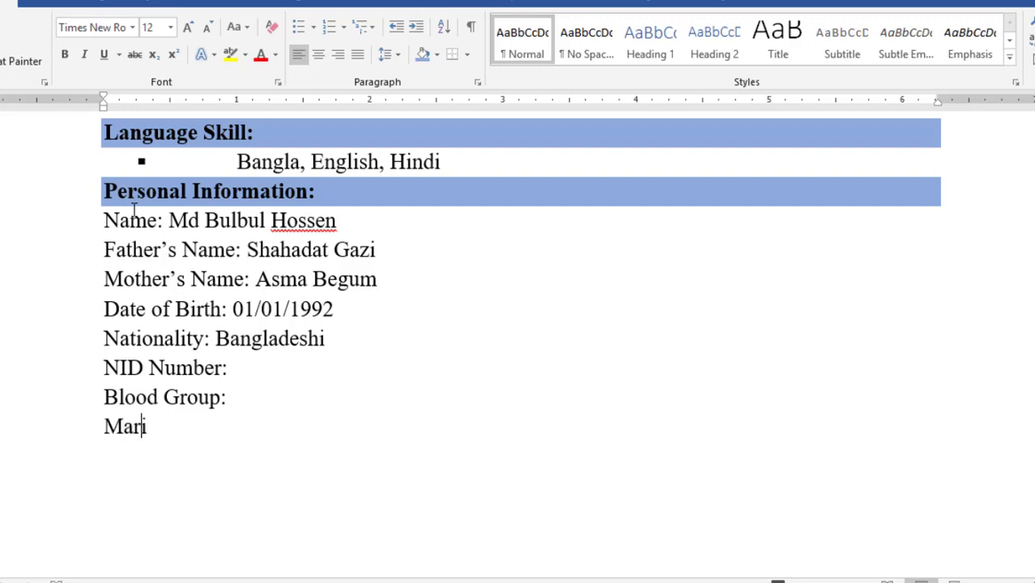
key(BackSpace)
key(BackSpace)
text(ital s)
key(BackSpace)
text(Status:)
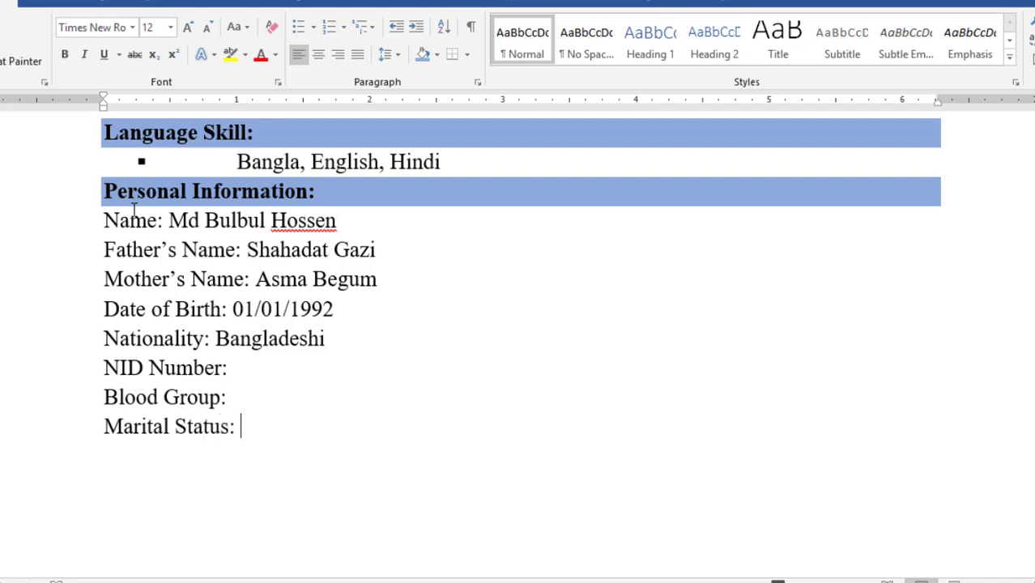
key(Return)
text(Height:)
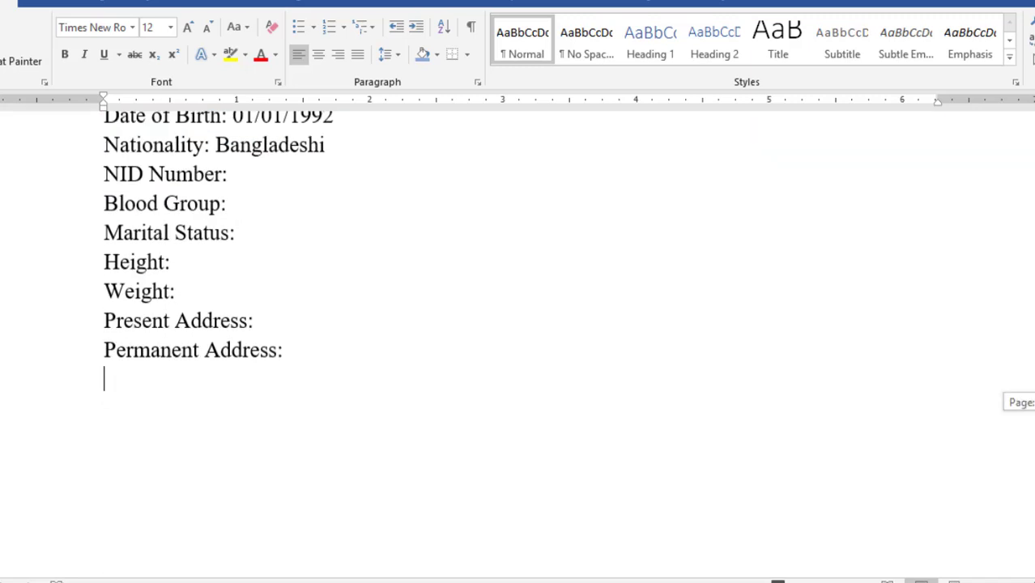
drag(1034, 402, 1034, 397)
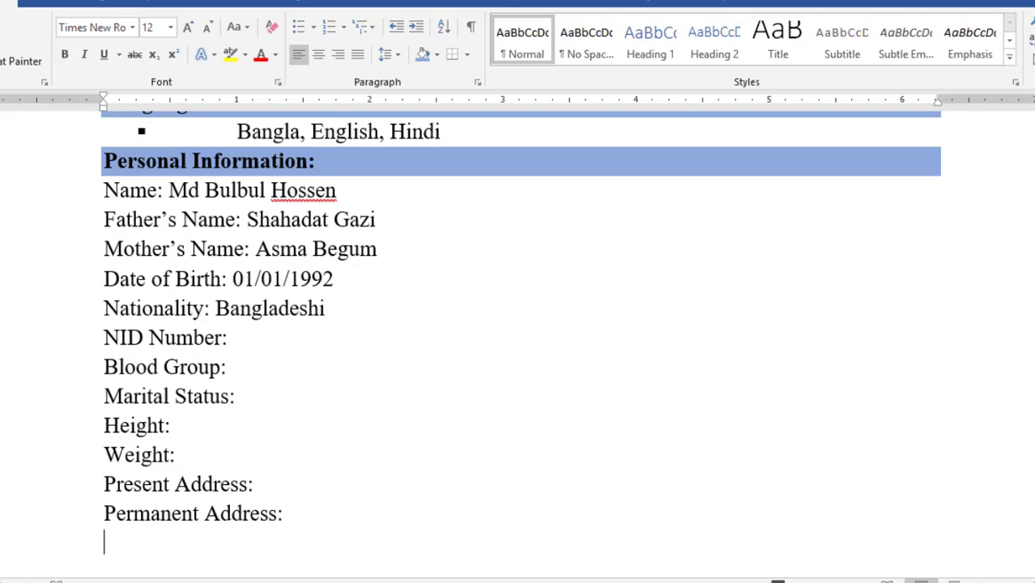
Indent the Name-to-Permanent Address lines and set a ruler tab stop for the values
drag(1034, 582, 1015, 582)
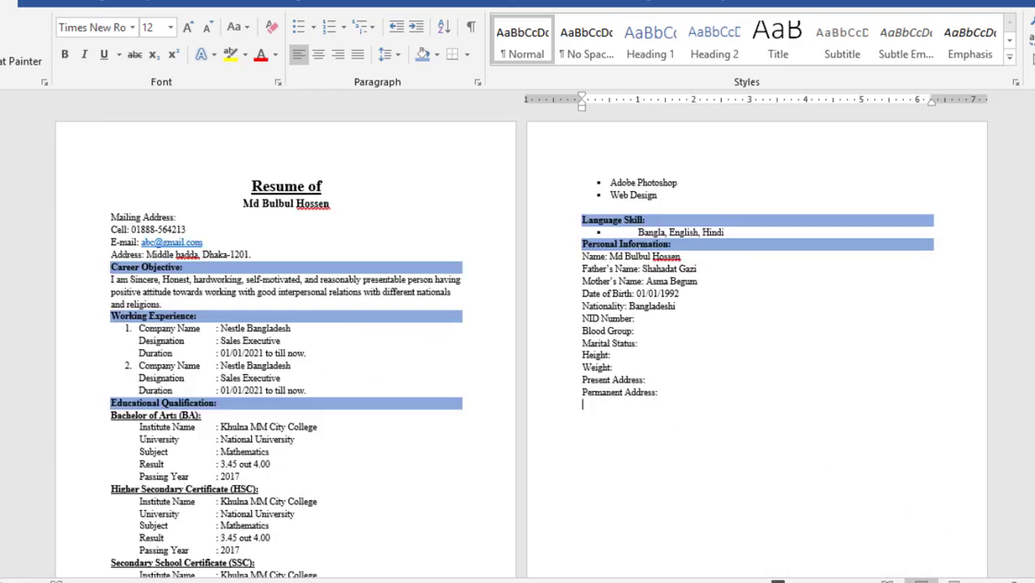
scroll(968, 271, down, 3)
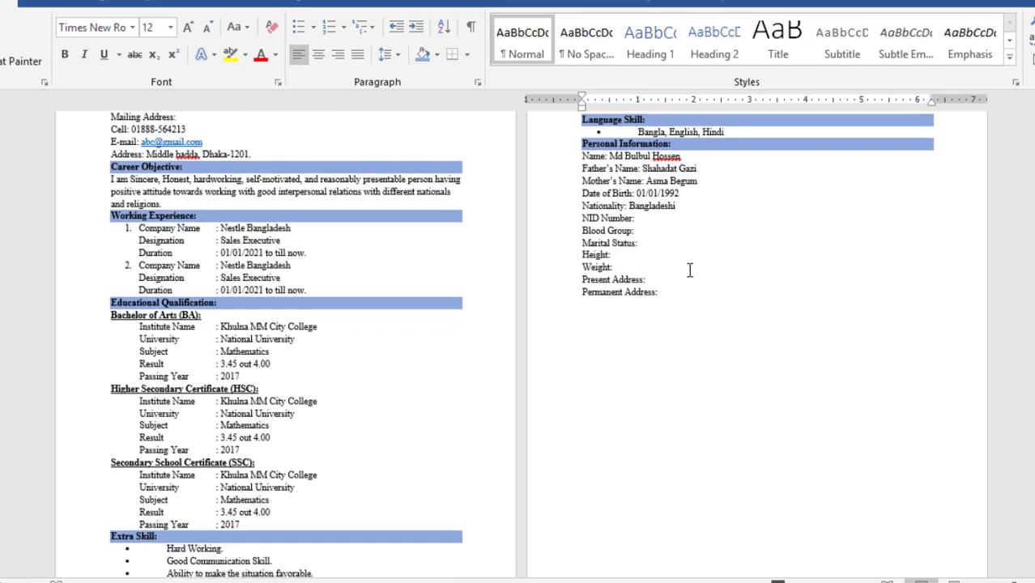
drag(687, 295, 527, 154)
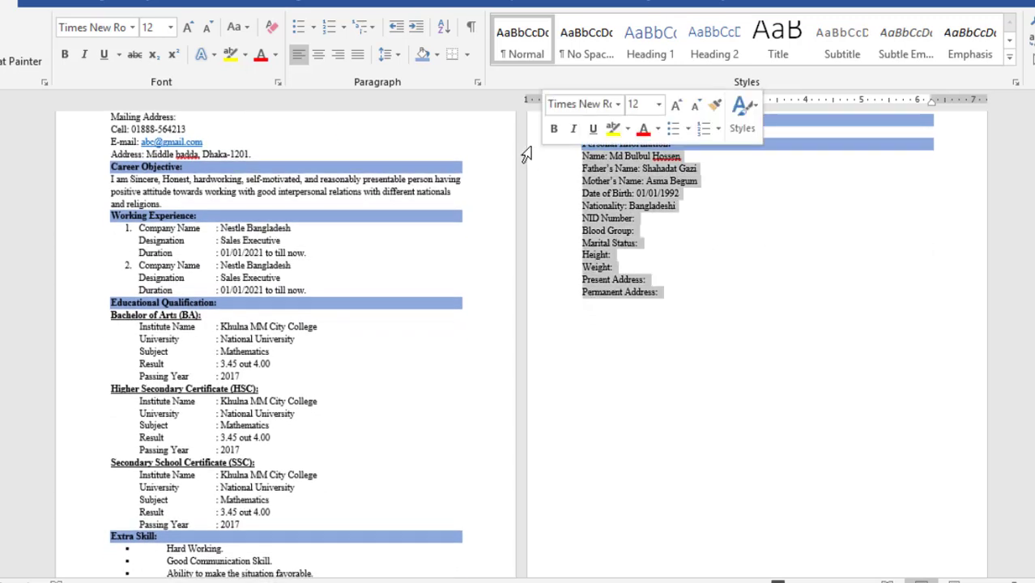
drag(581, 104, 603, 115)
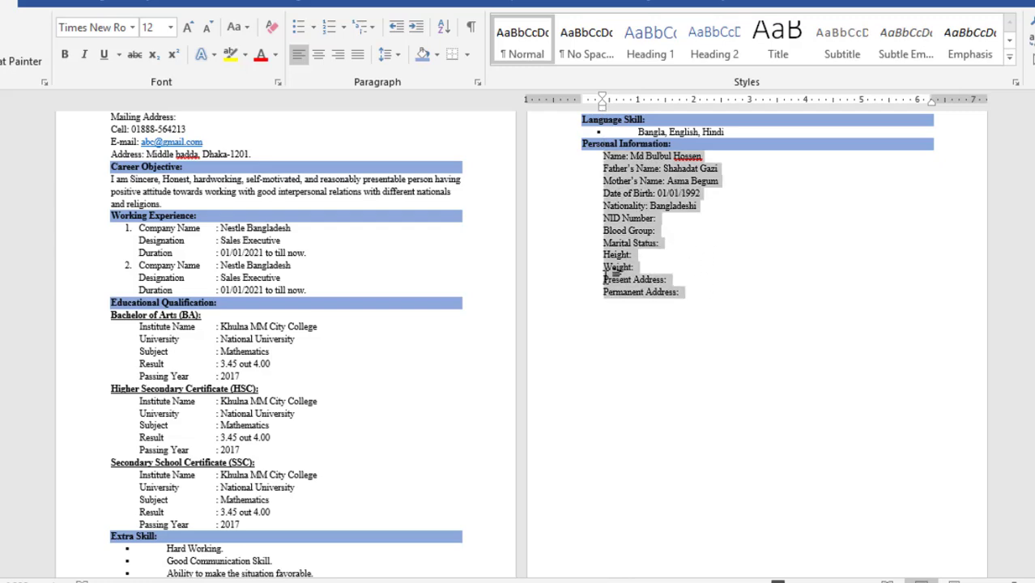
scroll(582, 281, down, 2)
click(374, 104)
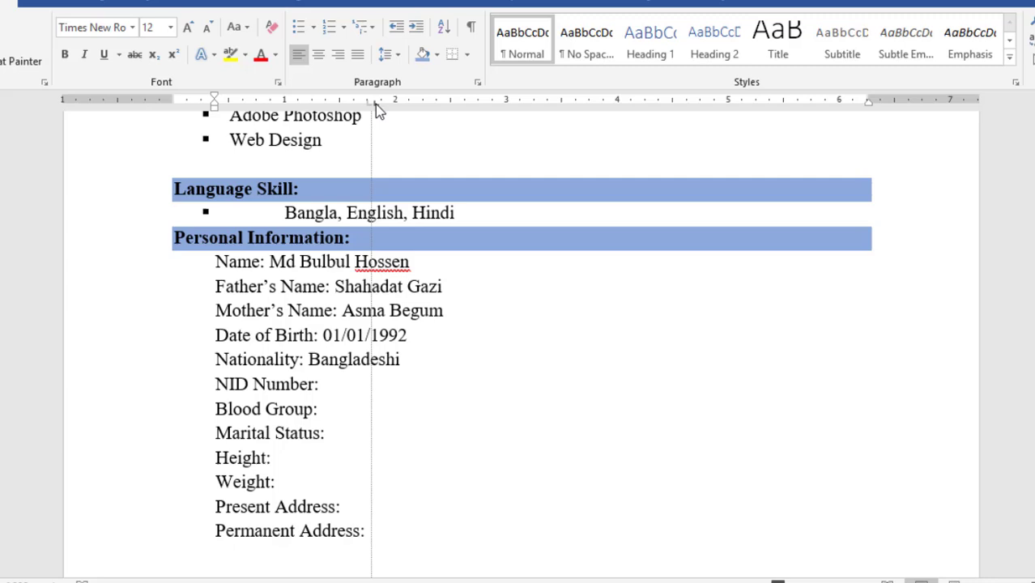
drag(375, 103, 375, 105)
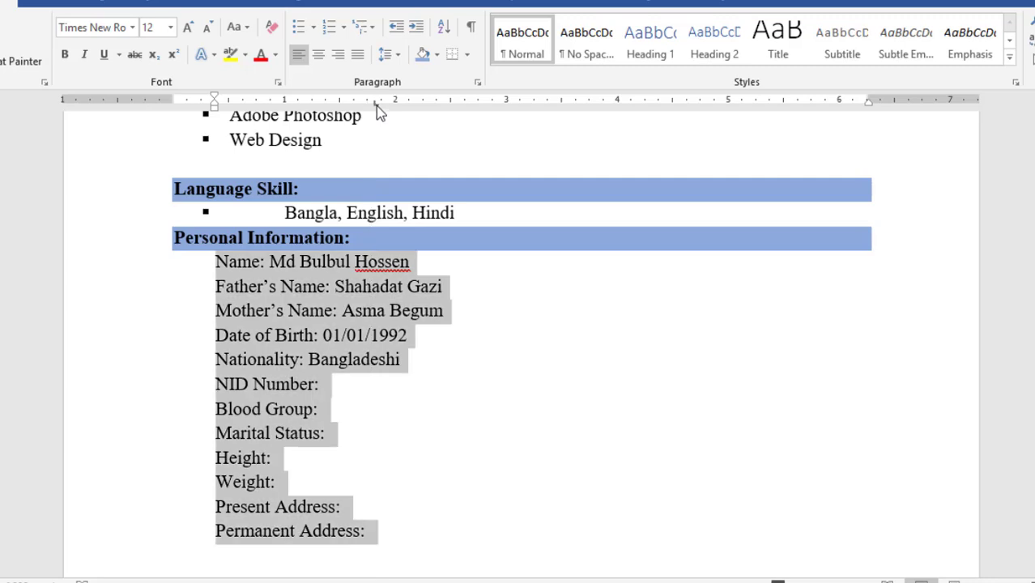
Tab-align the colon after Name to the new tab stop
click(303, 288)
click(260, 262)
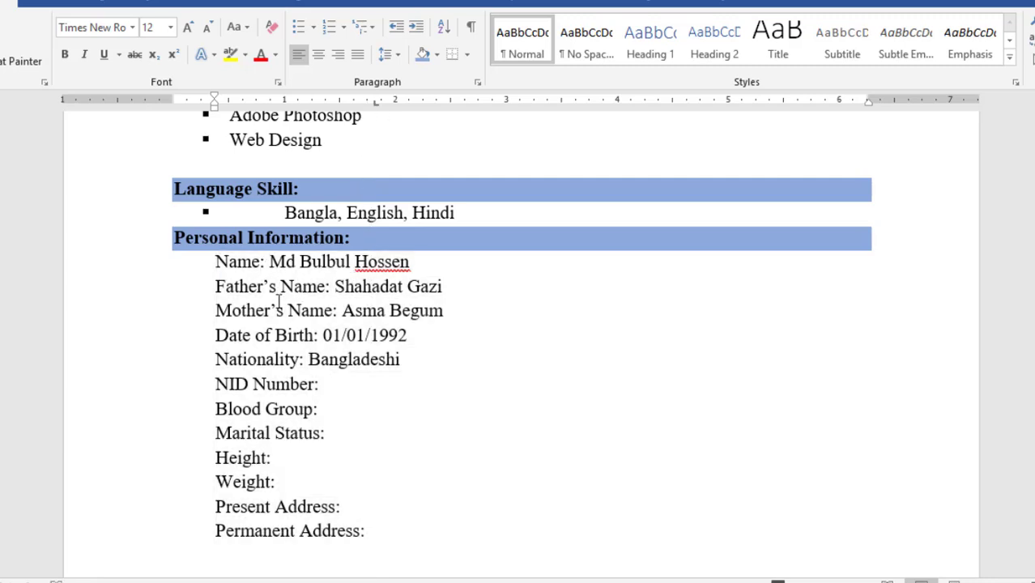
key(Tab)
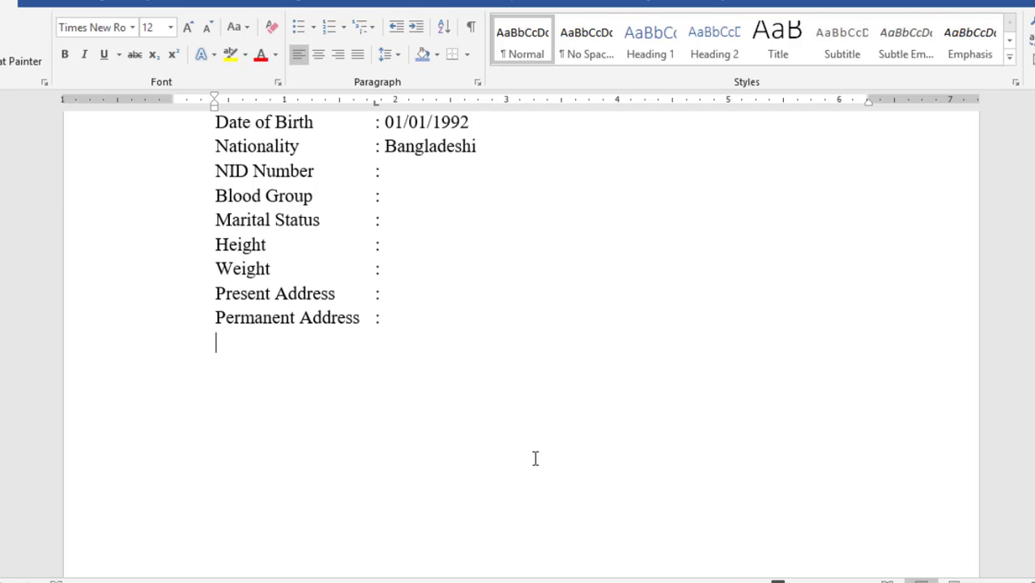
Type 'Declaration:', make it bold with light-blue shading, and move to the line below
text(Declaration:)
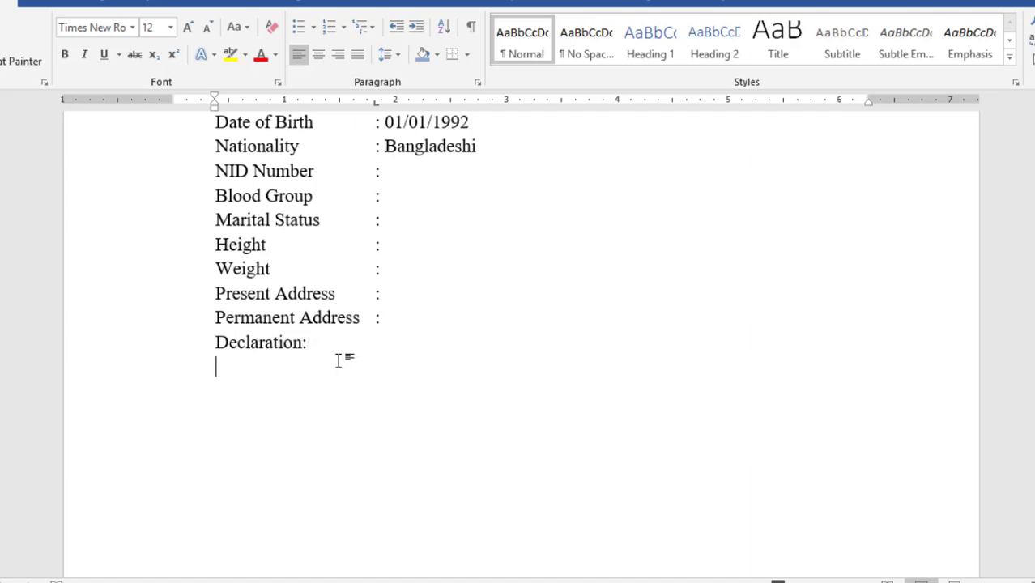
click(192, 339)
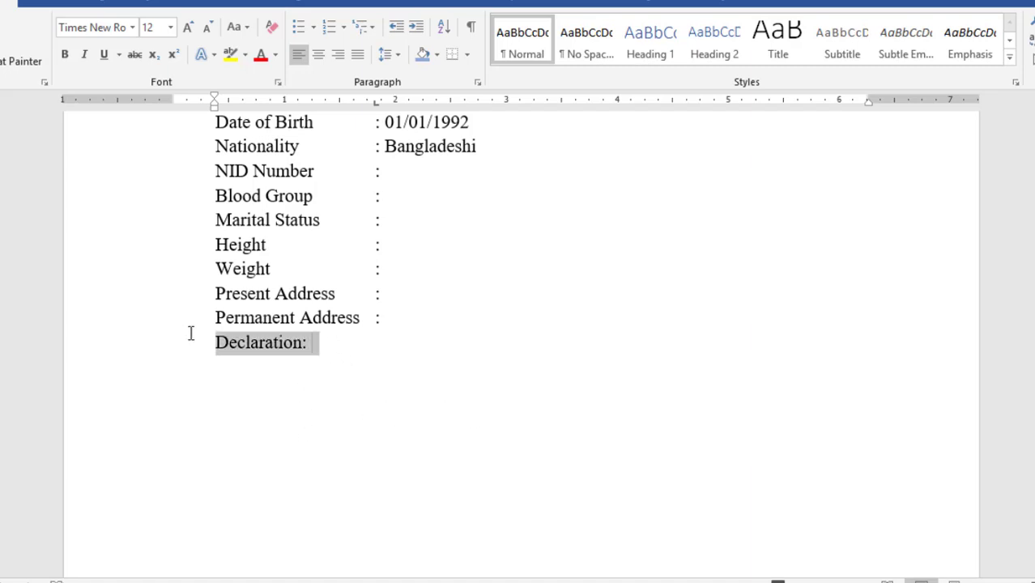
click(63, 57)
click(422, 54)
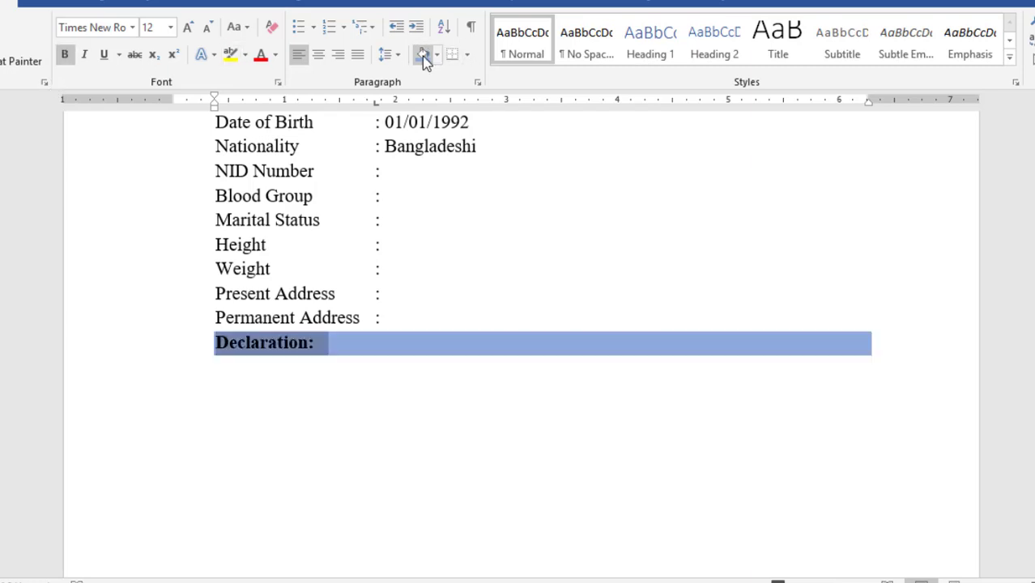
click(270, 382)
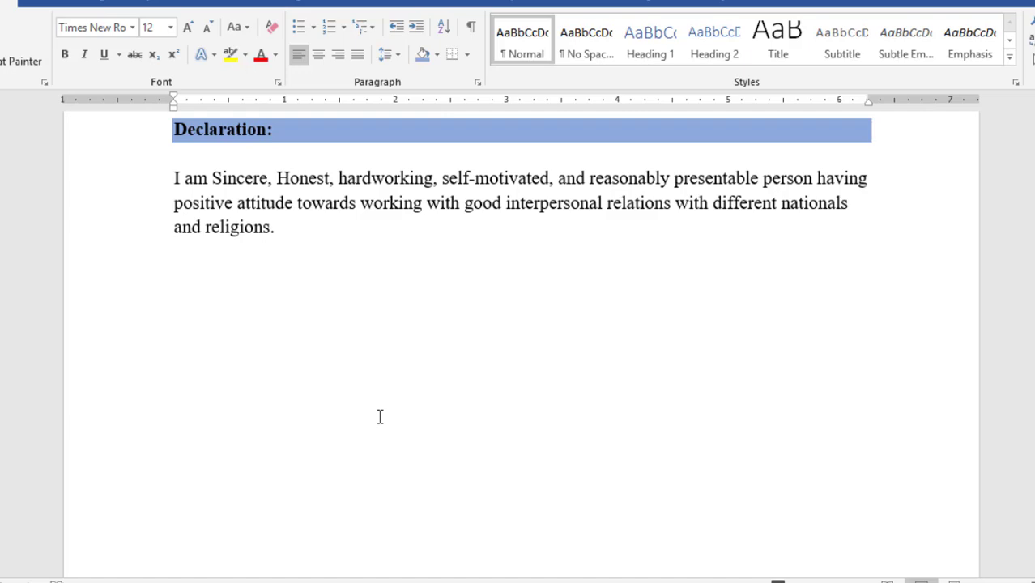
Type a dashed signature line and add an extra blank line above it
text(--------------------------------)
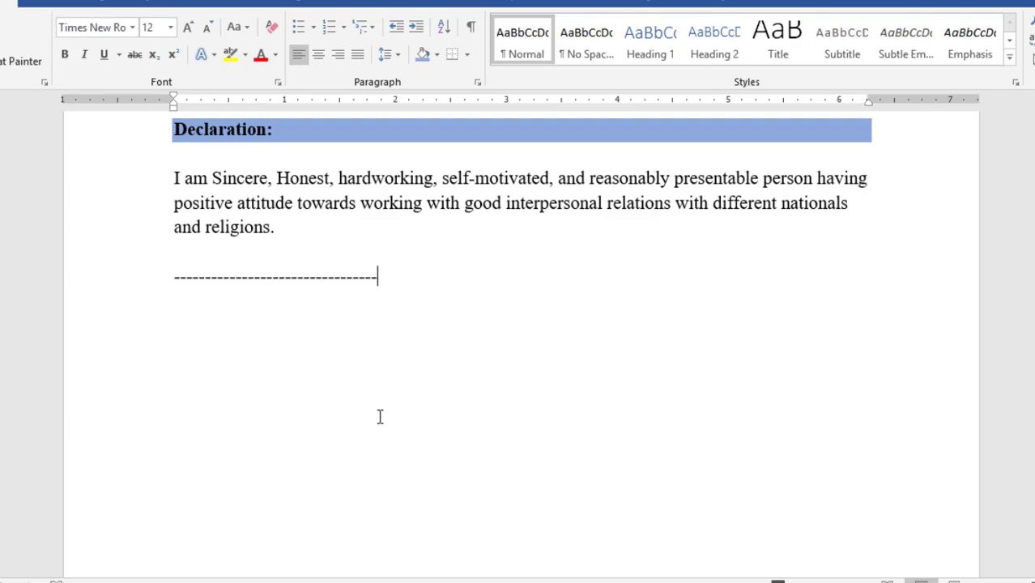
key(Up)
key(Return)
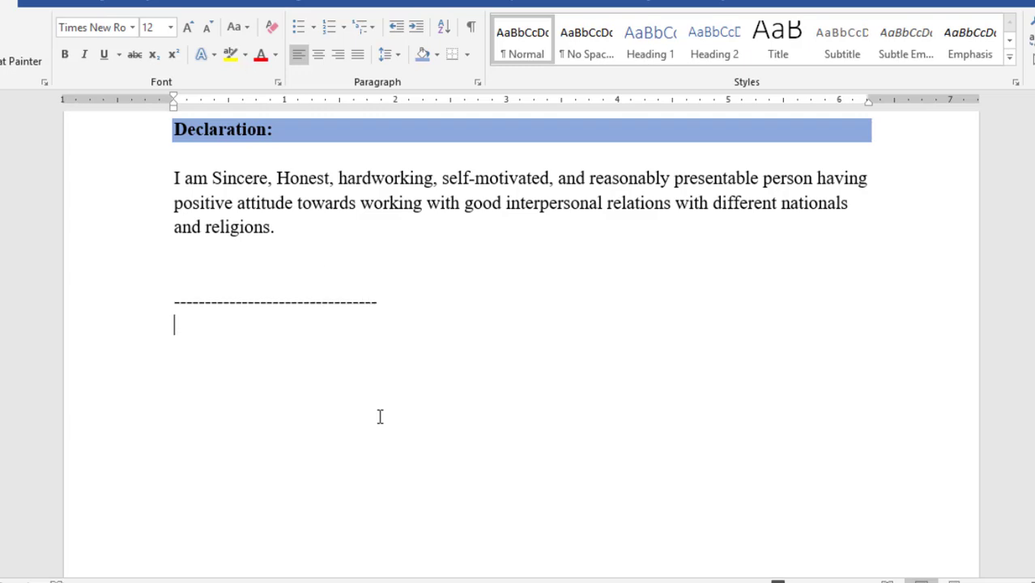
scroll(380, 416, up, 5)
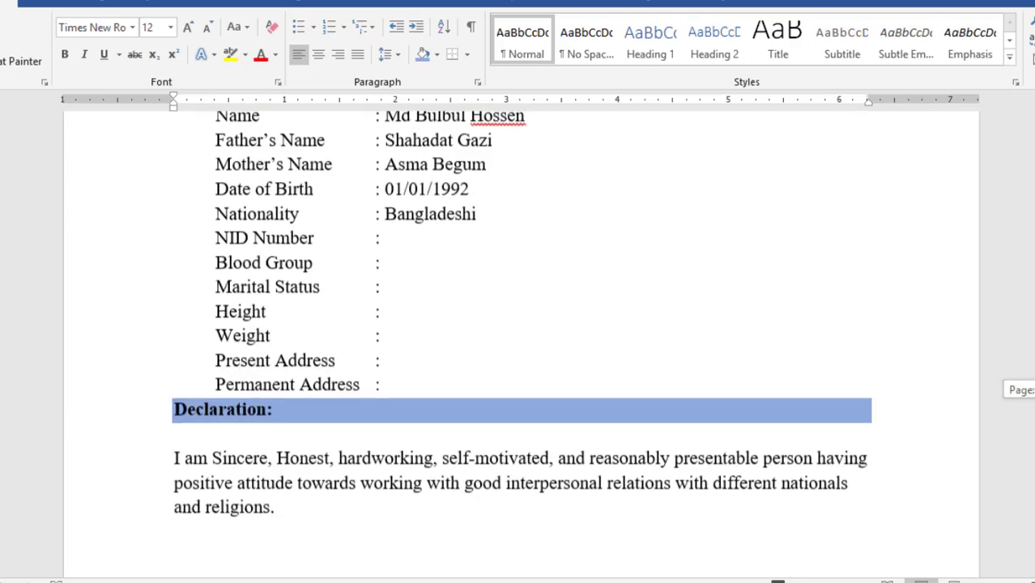
scroll(397, 445, down, 5)
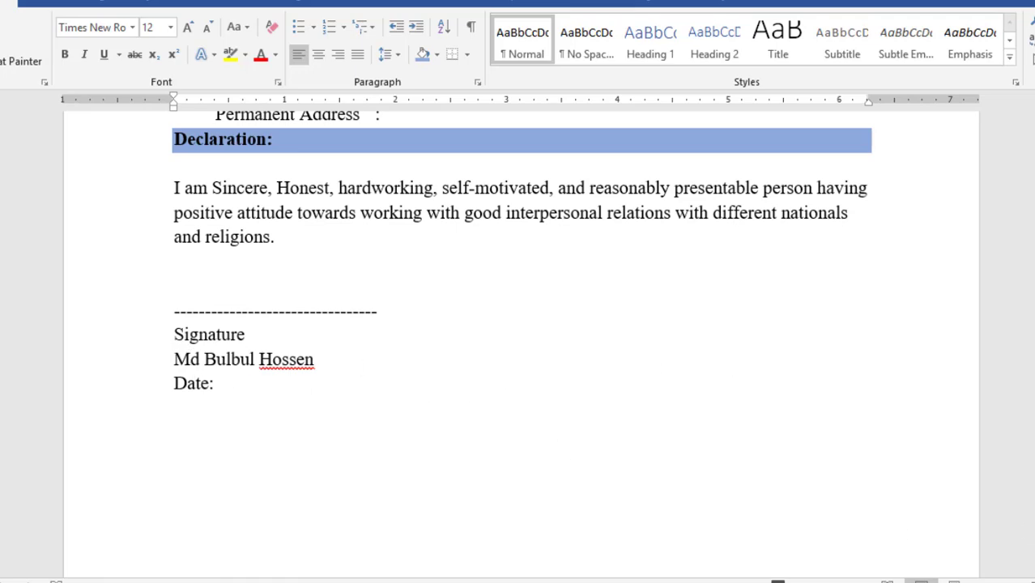
scroll(522, 345, down, 8)
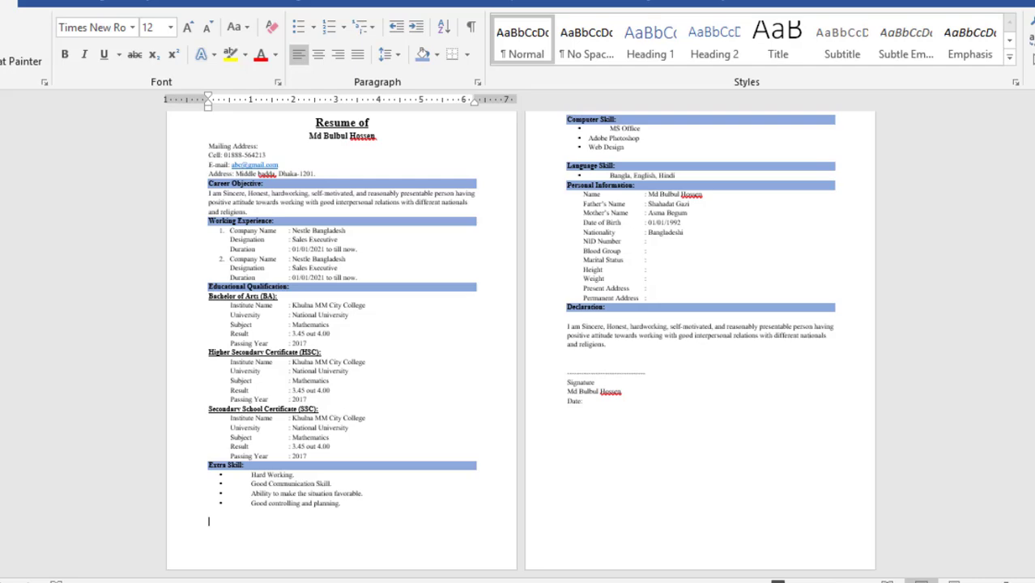
Scroll through both resume pages, then return to the top of the document
scroll(522, 344, up, 6)
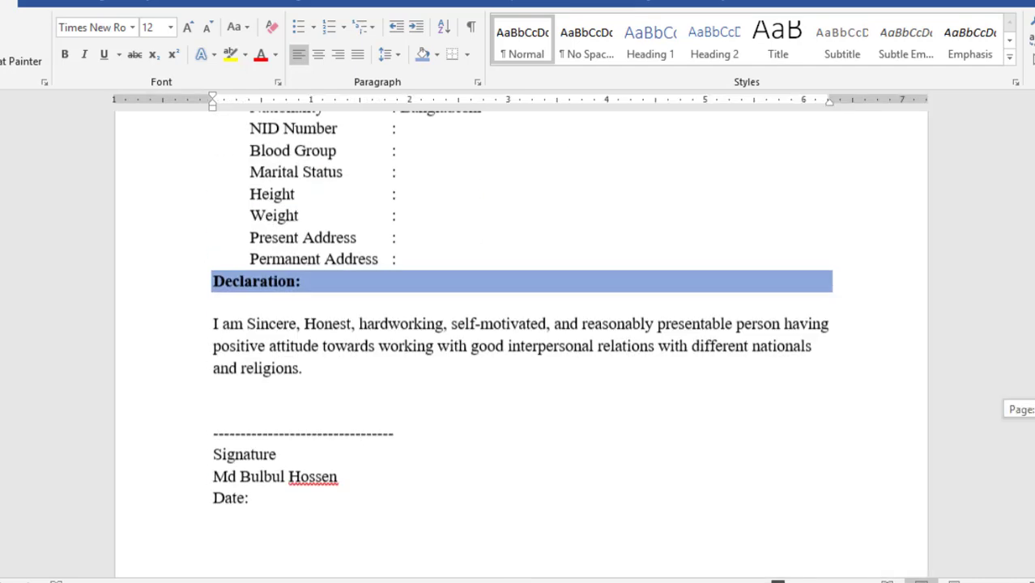
scroll(521, 344, down, 4)
scroll(522, 344, up, 12)
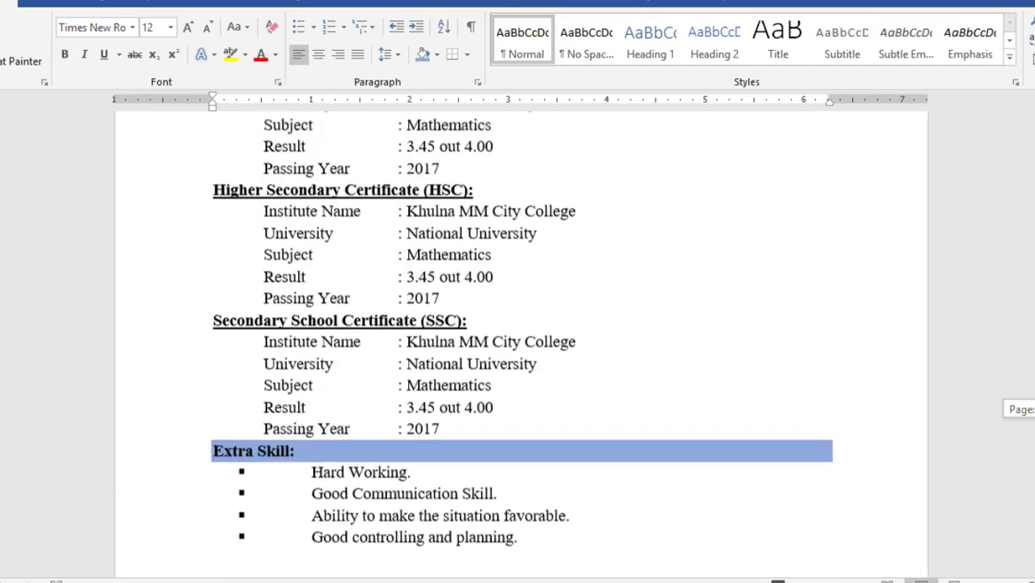
key(ctrl+Home)
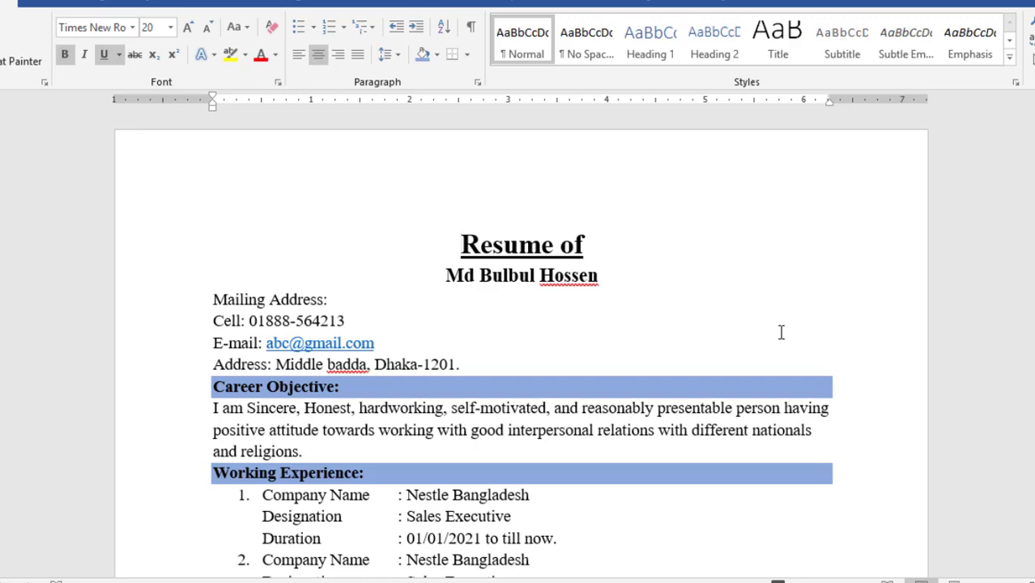
Draw a rectangle at the top right of page 1 beside the title
click(46, 7)
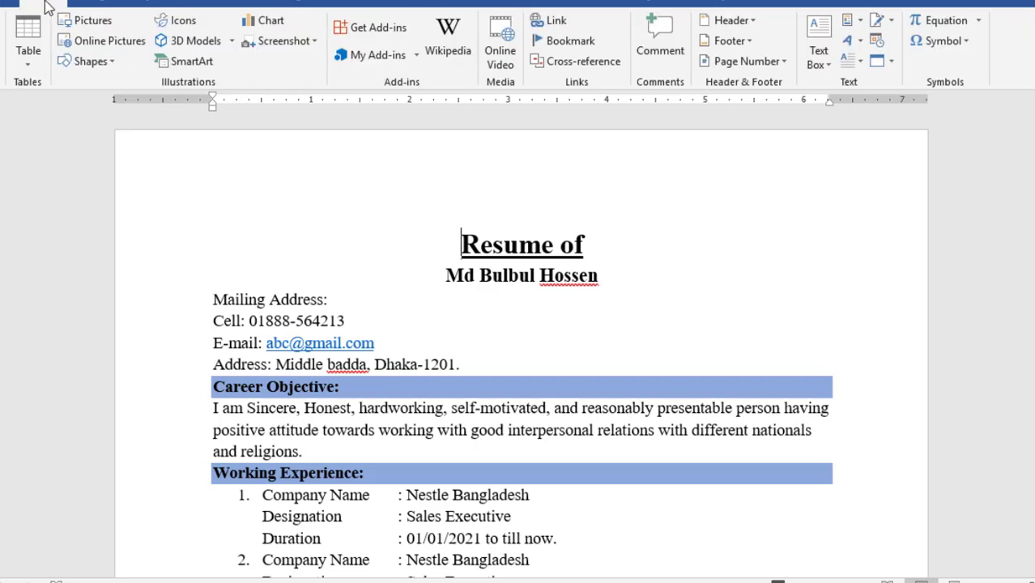
click(89, 62)
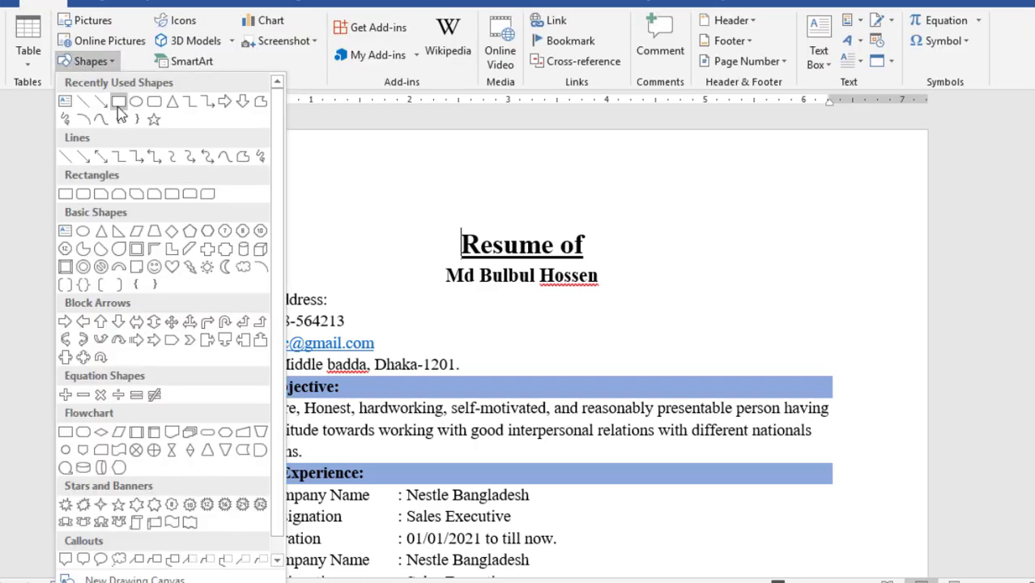
click(118, 103)
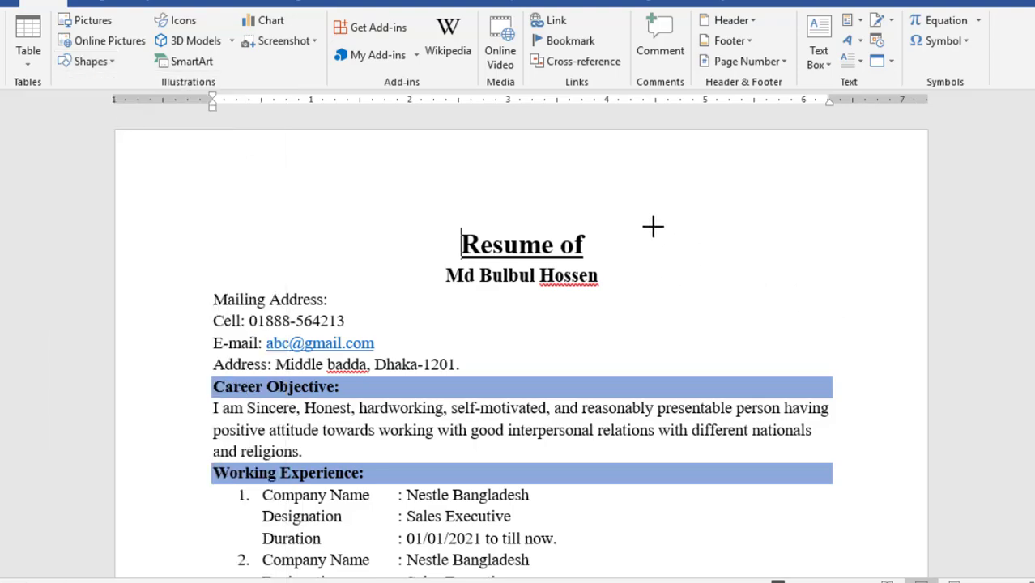
mouse_move(673, 197)
mouse_down()
mouse_move(795, 333)
mouse_move(843, 362)
mouse_up()
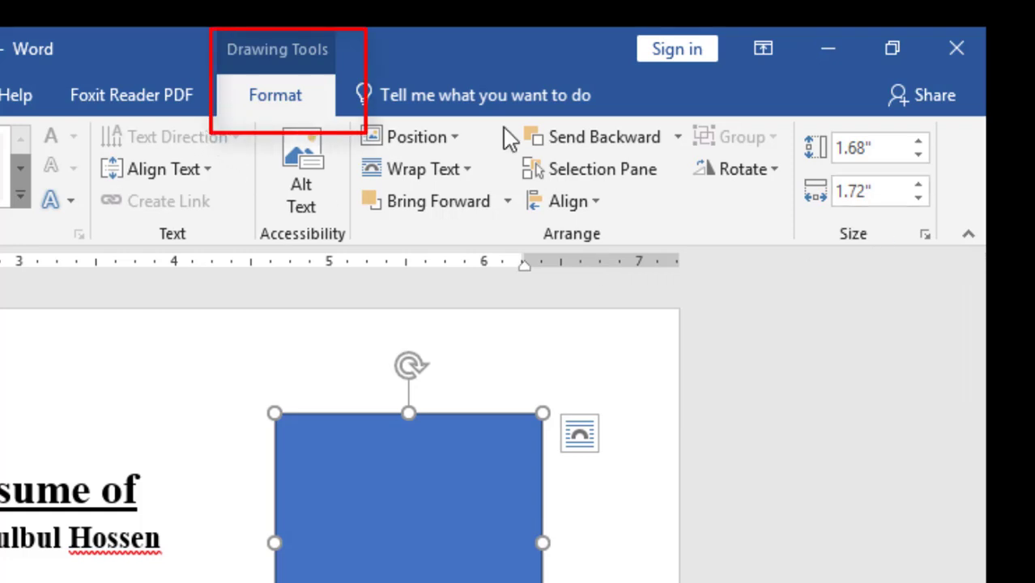
Size the rectangle to 1.9" high by 1.6" wide and align it with the right margin
click(920, 145)
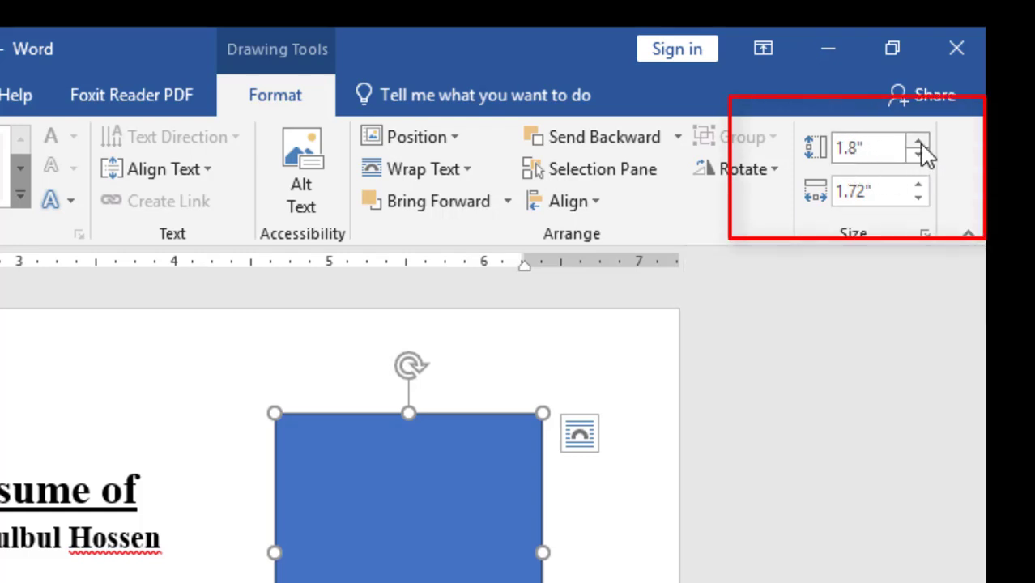
click(920, 149)
click(920, 198)
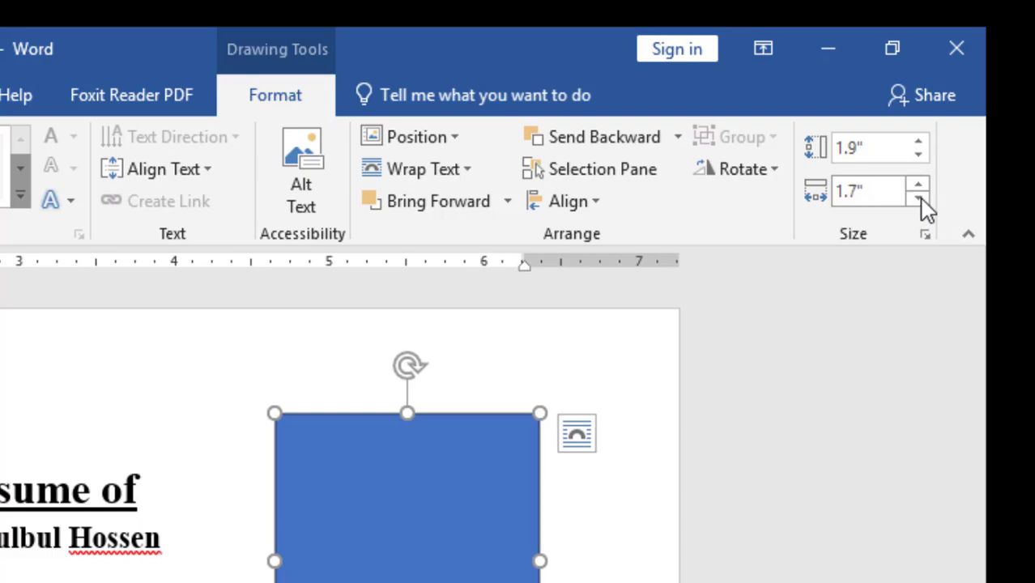
click(921, 200)
drag(417, 553, 424, 519)
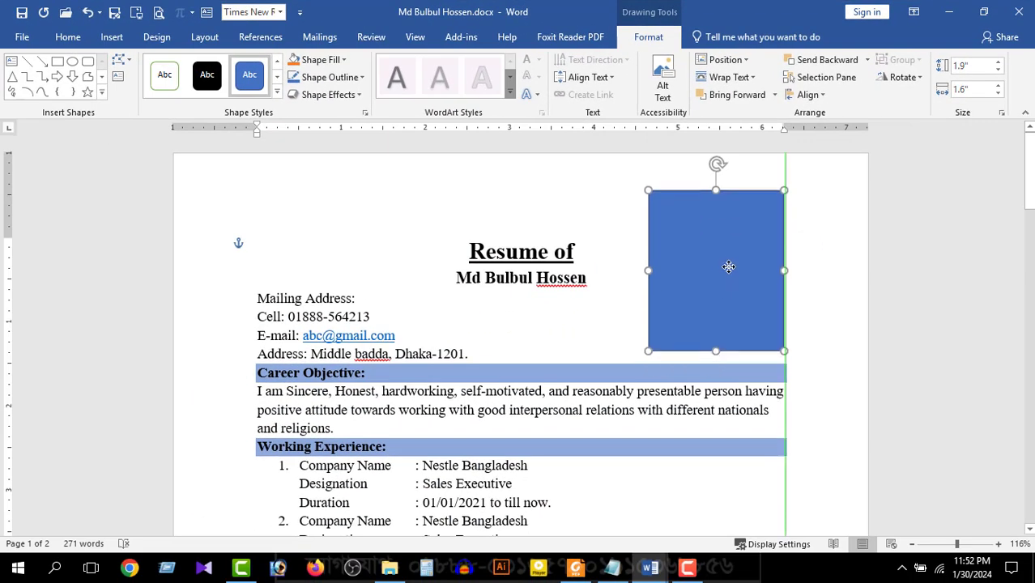
drag(729, 267, 731, 274)
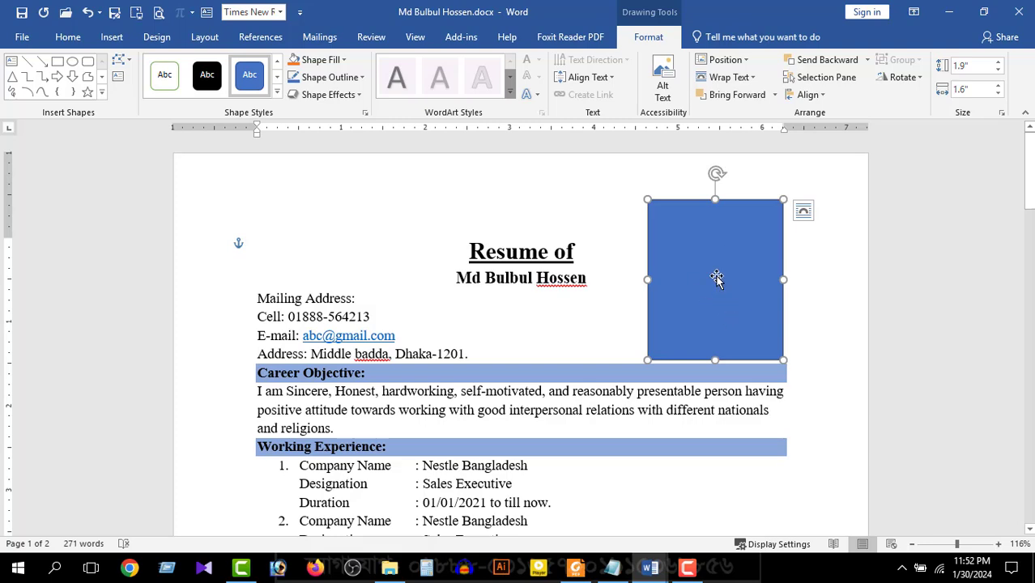
Fill the rectangle with the passport photo from a file and deselect it
click(326, 67)
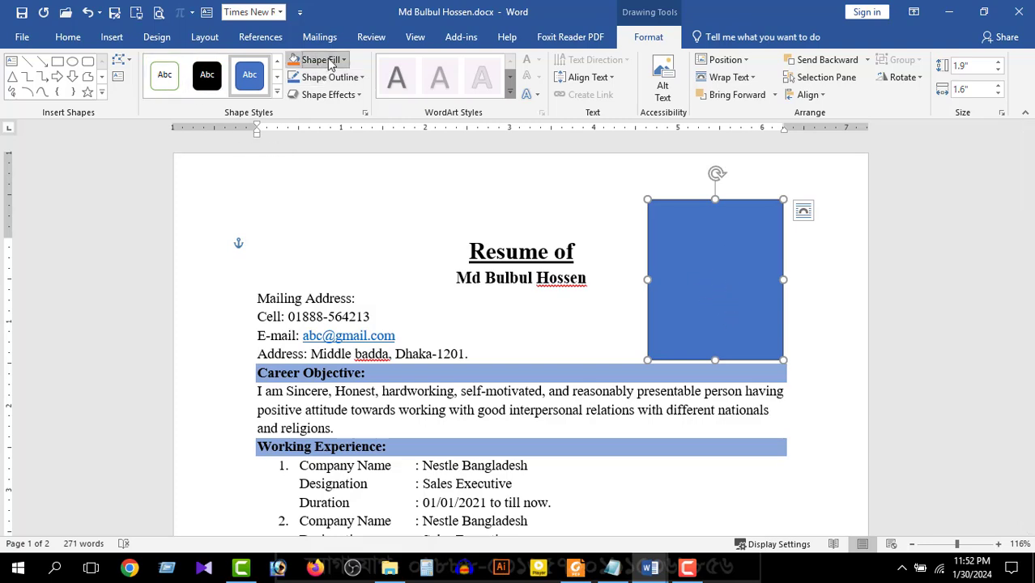
click(334, 233)
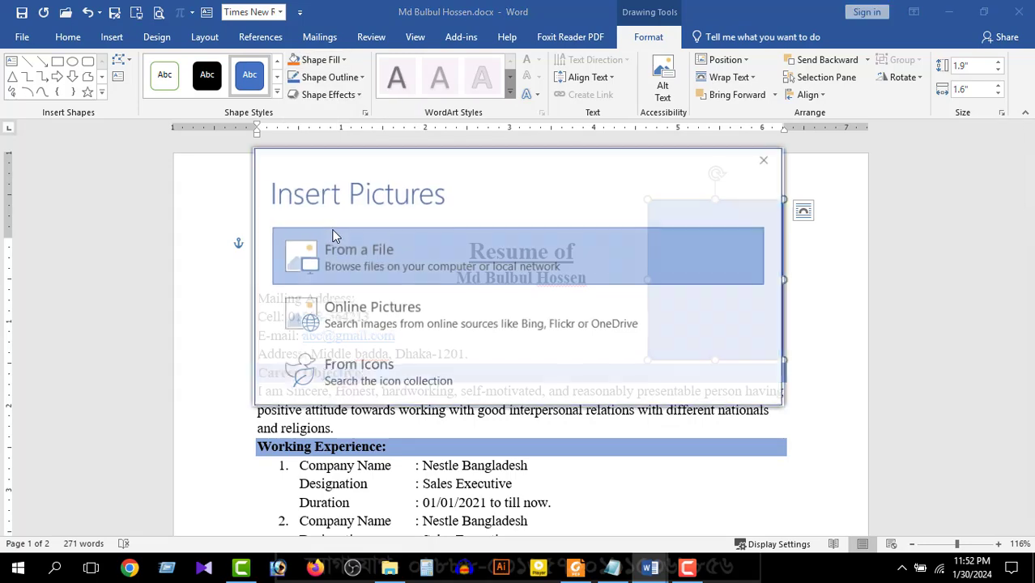
click(335, 236)
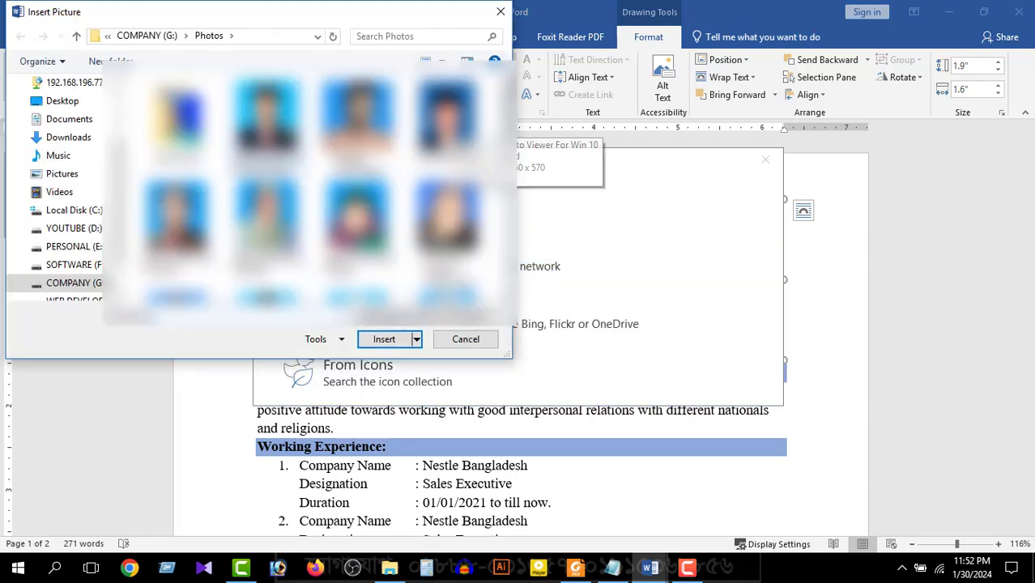
double_click(275, 124)
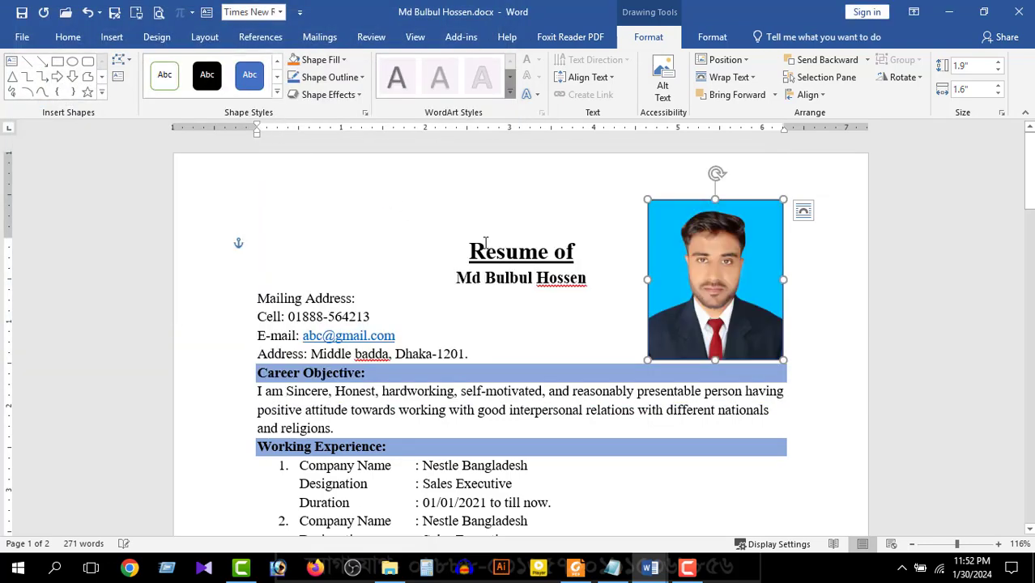
click(835, 279)
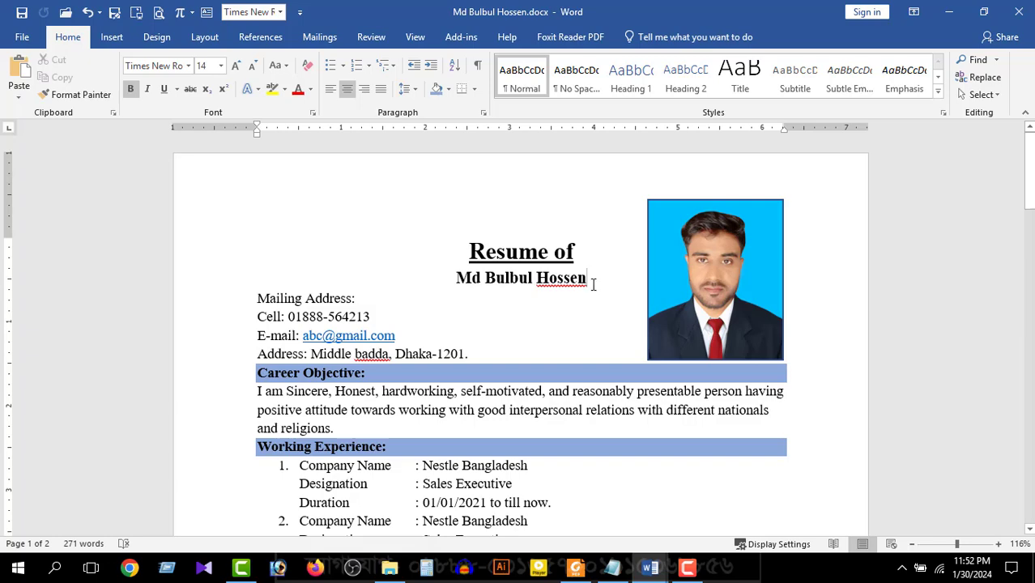
click(605, 318)
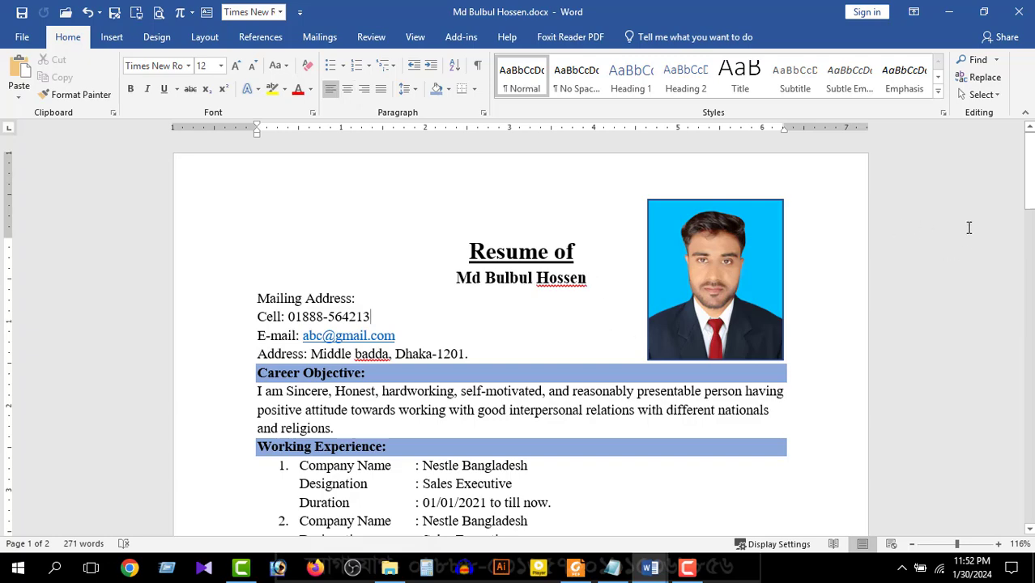
mouse_move(1030, 205)
mouse_down()
mouse_move(1029, 430)
mouse_move(1030, 205)
mouse_up()
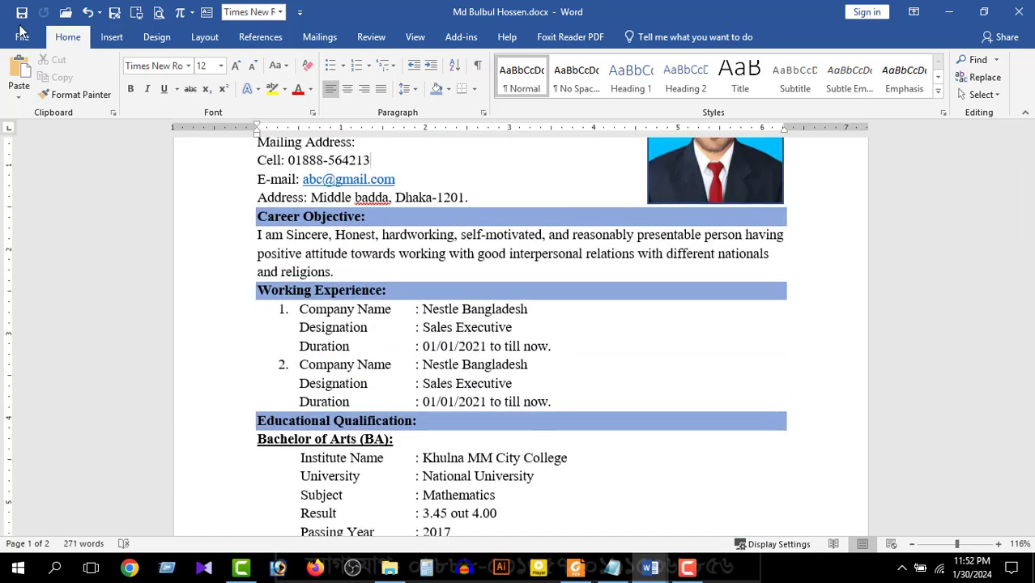
Save the resume and place the cursor above the dashed signature line on page 2
click(21, 15)
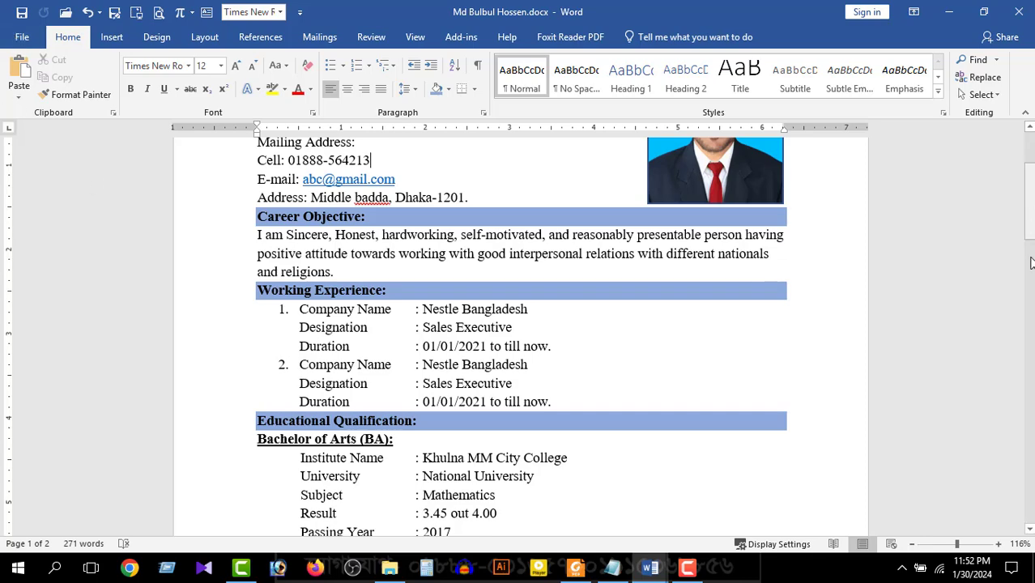
drag(1028, 202, 1028, 445)
scroll(631, 439, up, 2)
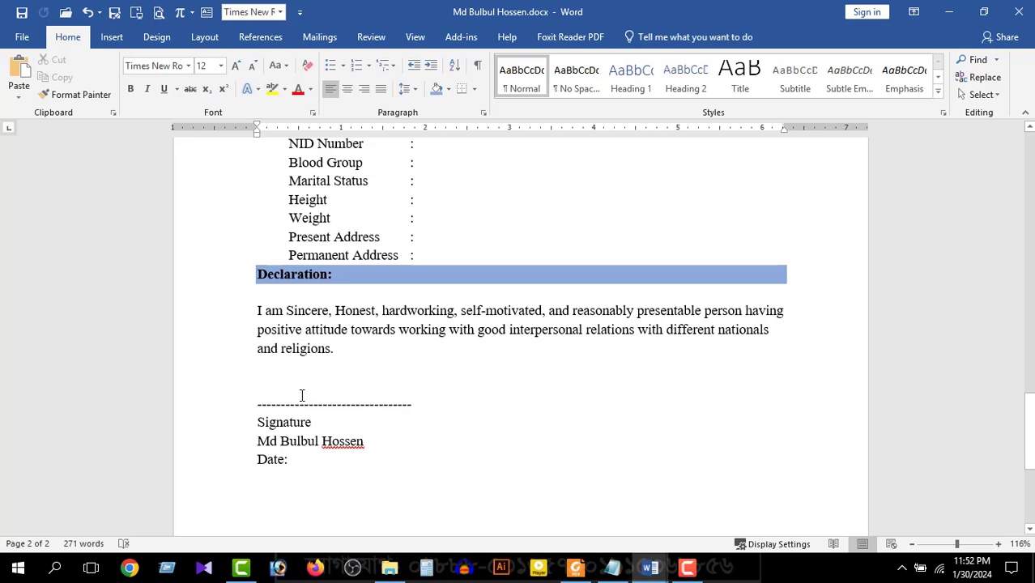
click(265, 391)
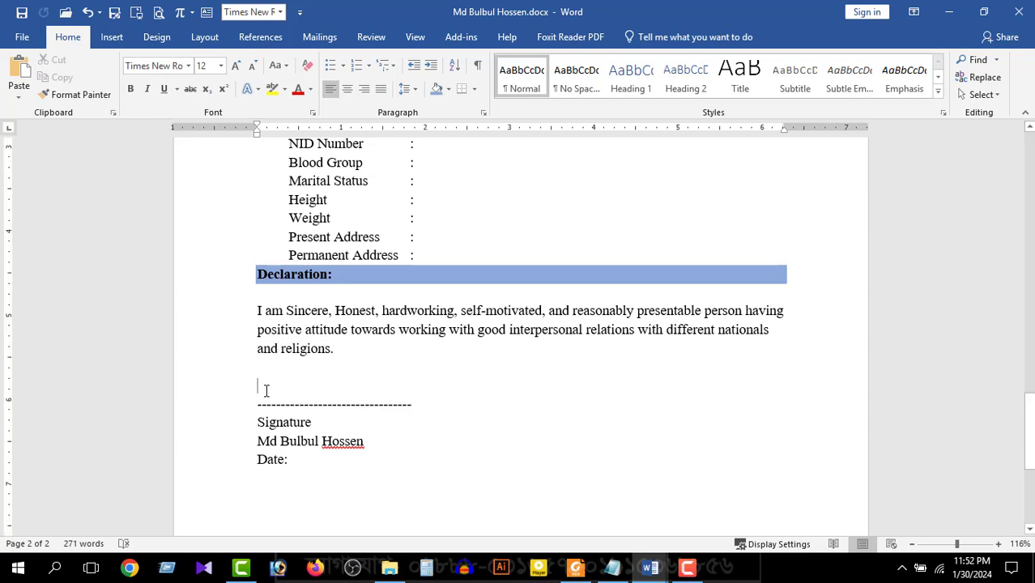
Draw a rectangle without an outline just above the dashed signature line
click(112, 38)
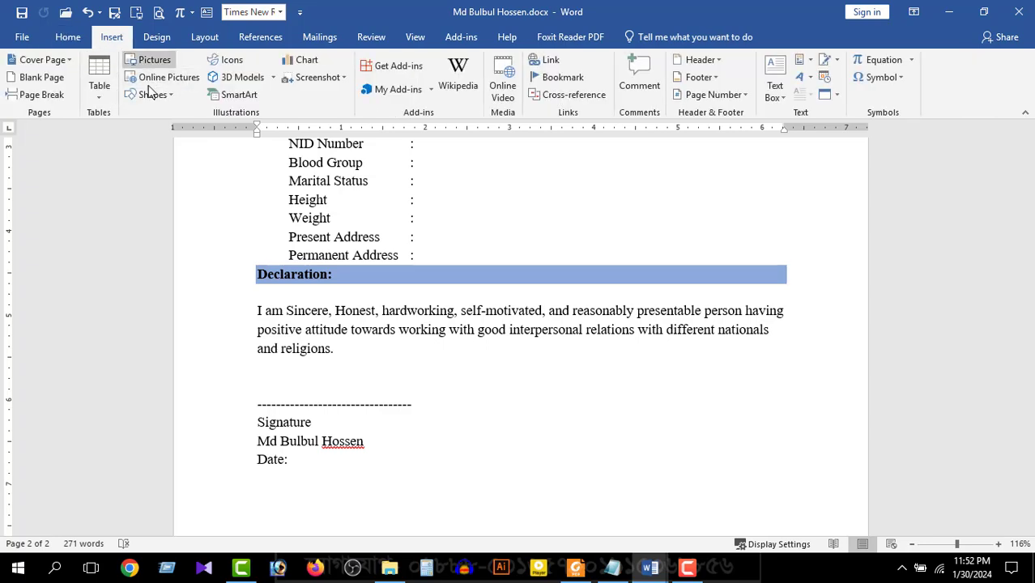
click(152, 95)
click(163, 131)
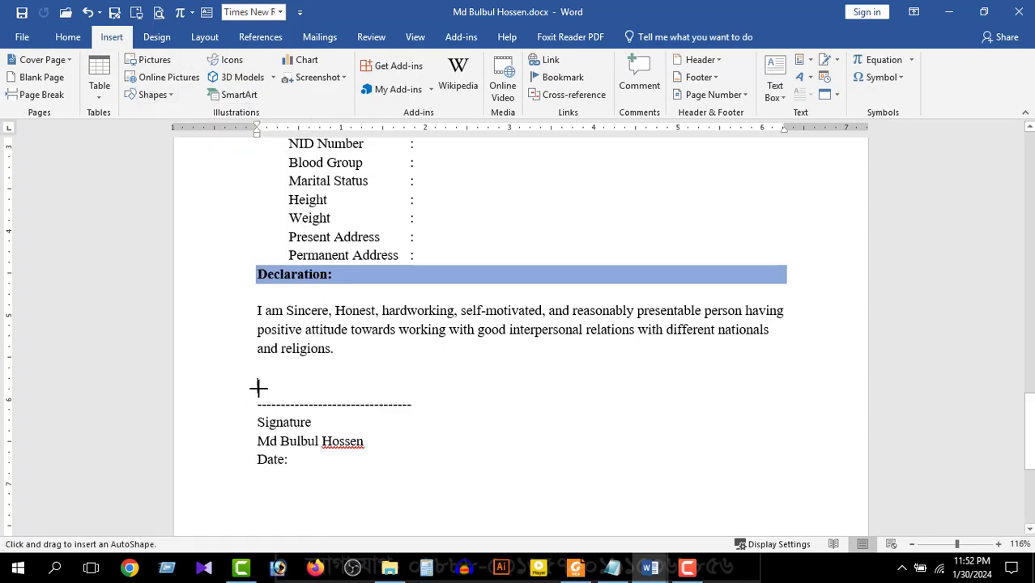
drag(255, 374, 416, 404)
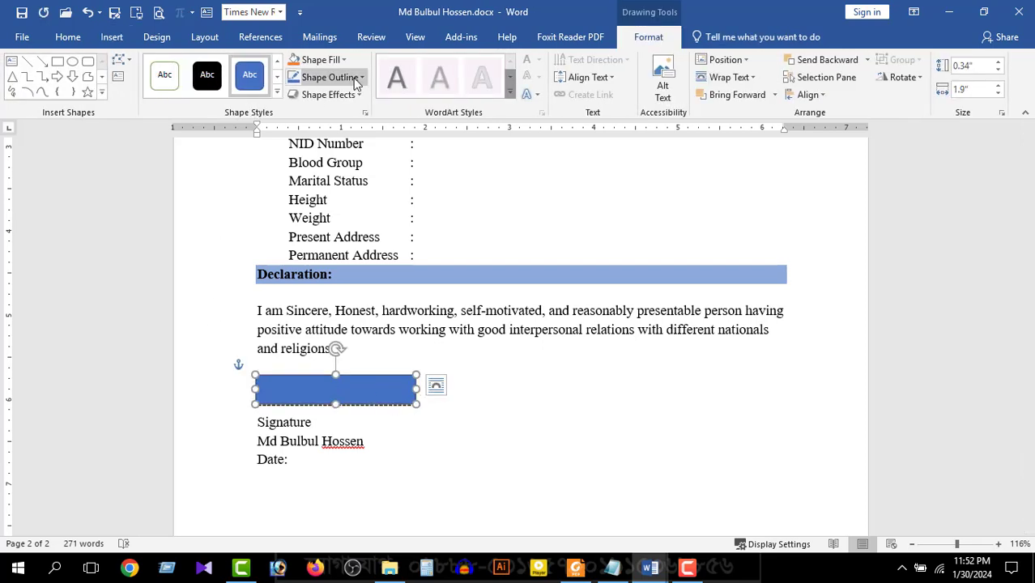
click(357, 82)
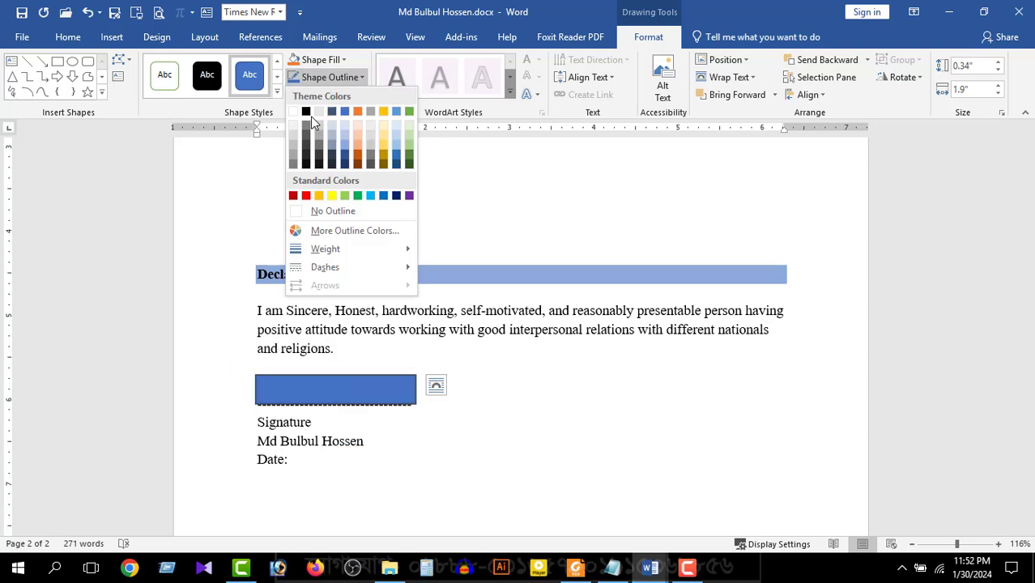
click(301, 208)
Fill the box with the signature image from a file and deselect it
click(320, 59)
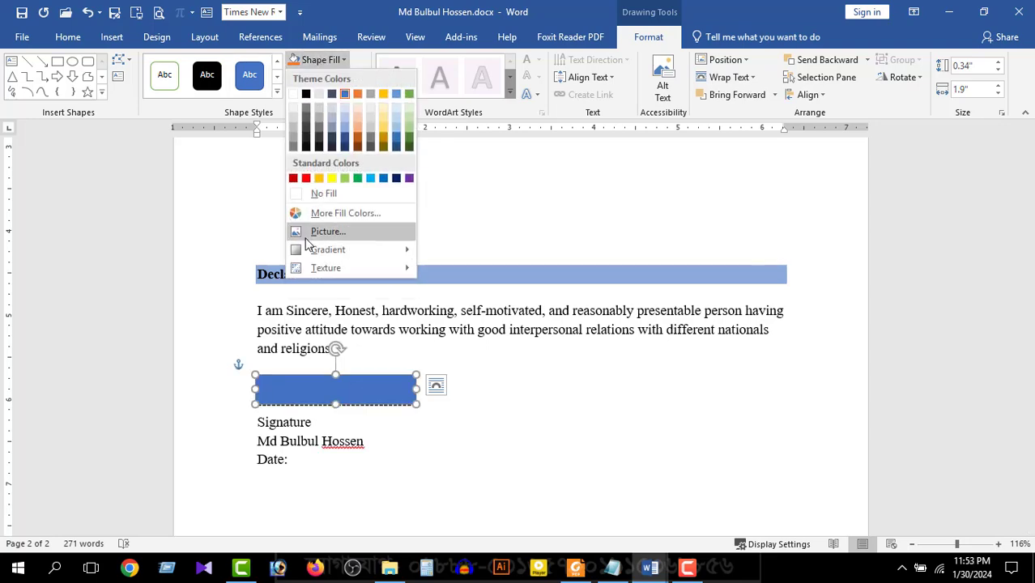
click(313, 233)
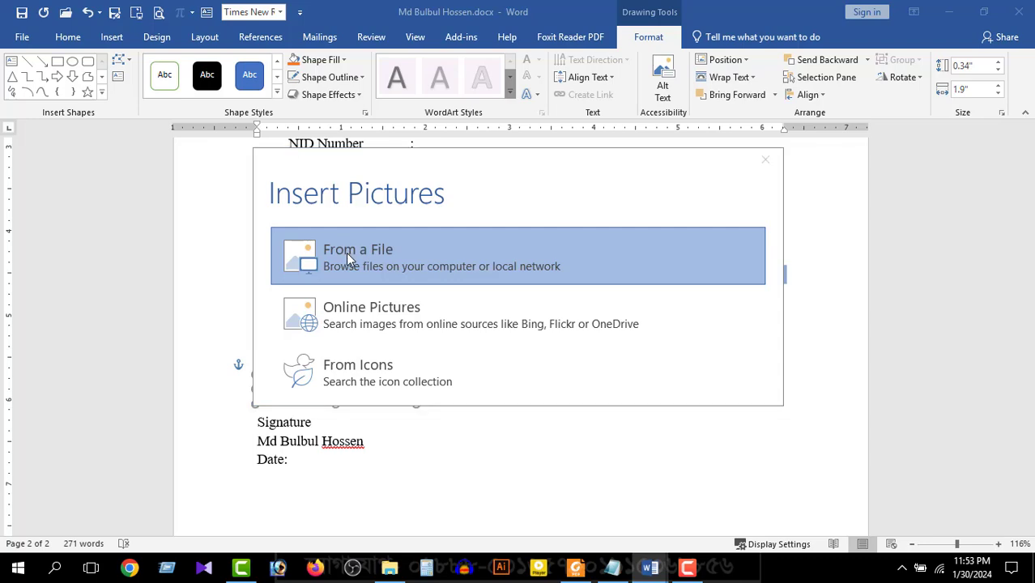
click(346, 253)
drag(505, 146, 507, 259)
double_click(268, 164)
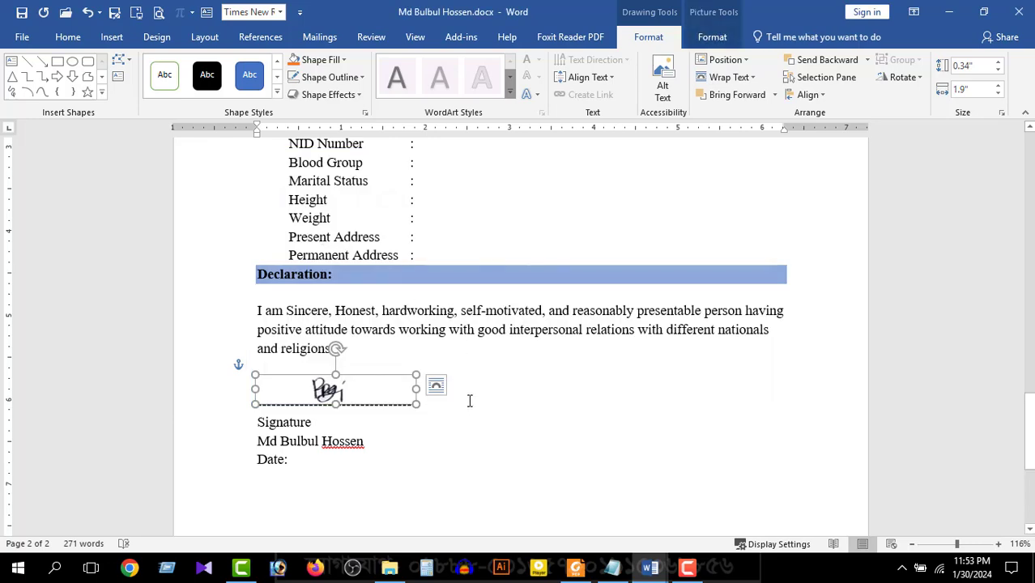
click(482, 363)
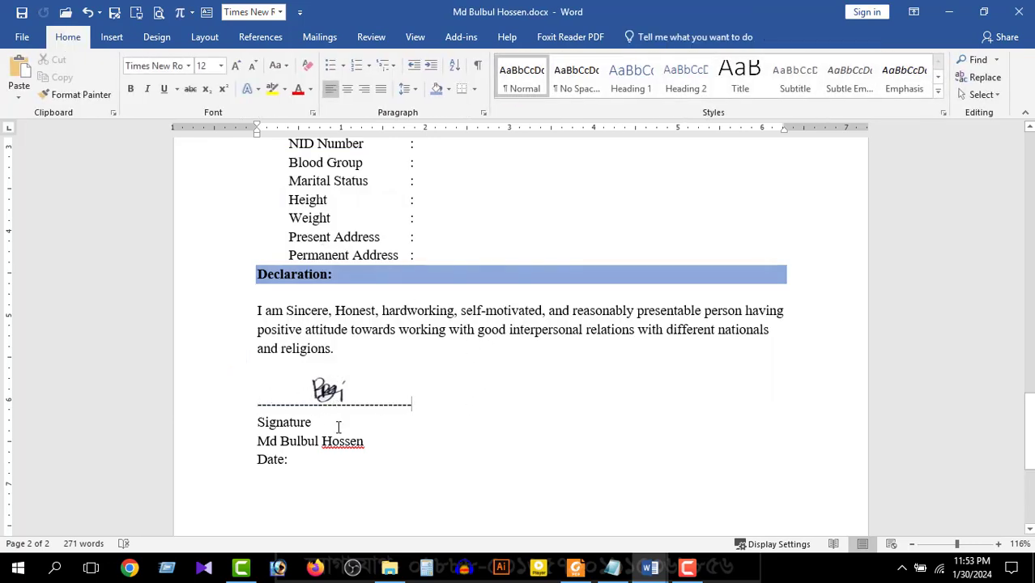
Save the resume, then export a PDF copy named after the applicant
key(ctrl+Home)
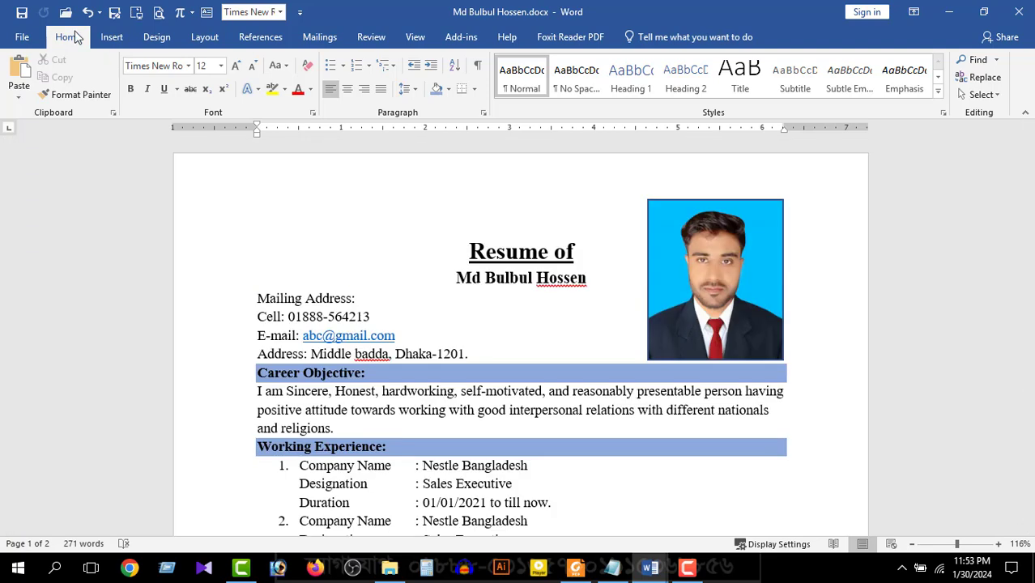
click(21, 16)
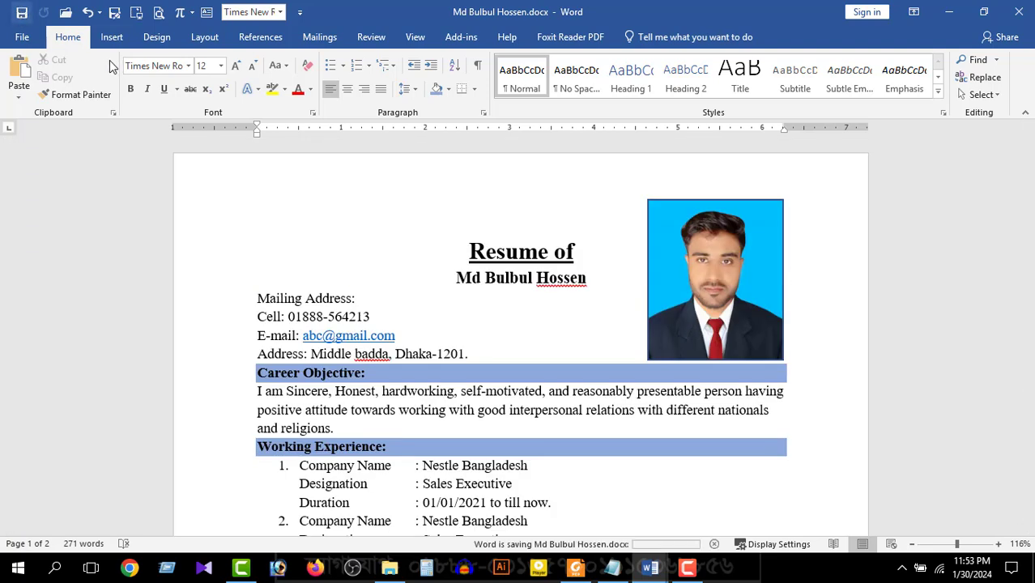
click(115, 13)
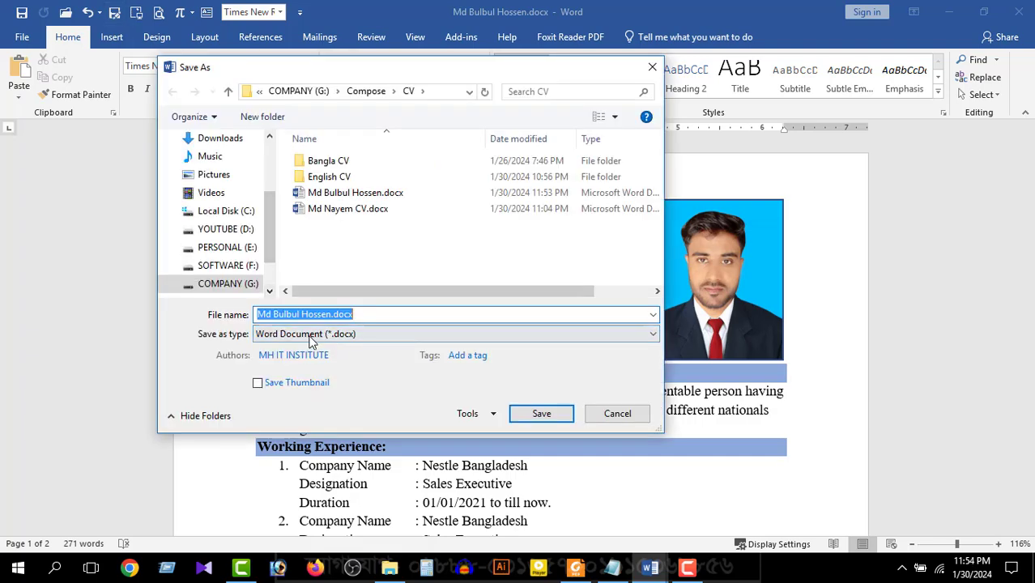
click(311, 334)
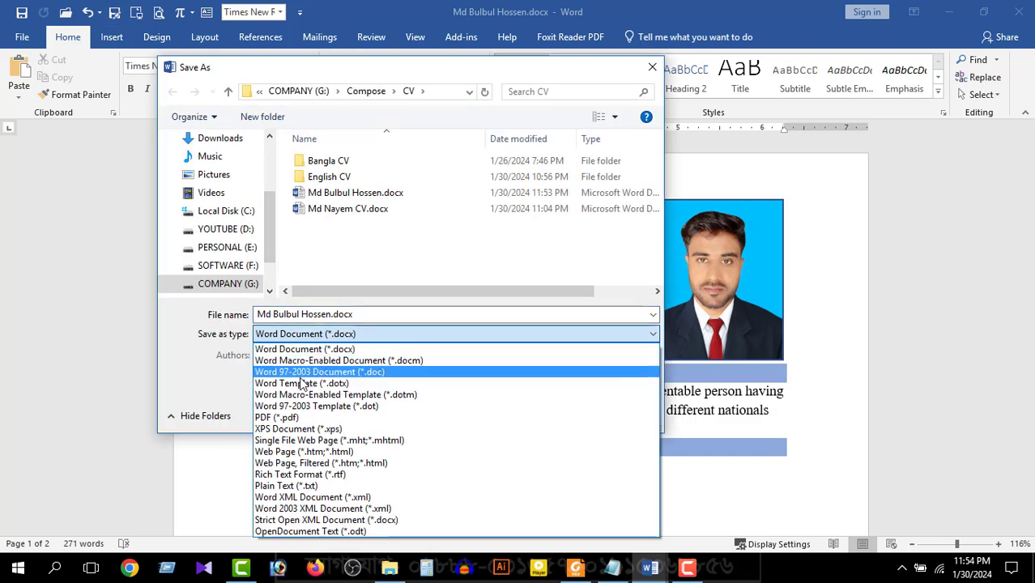
click(283, 418)
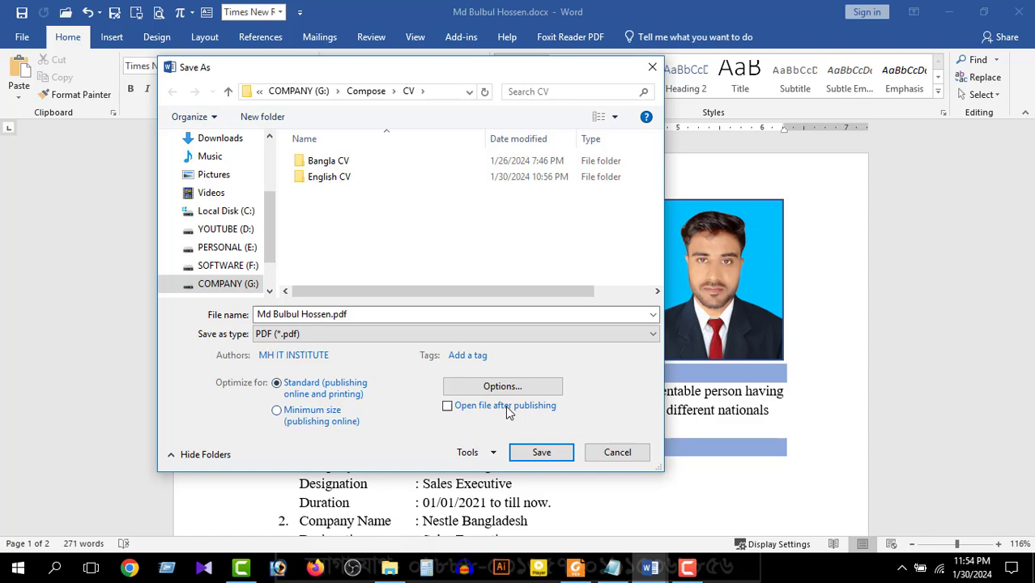
click(539, 454)
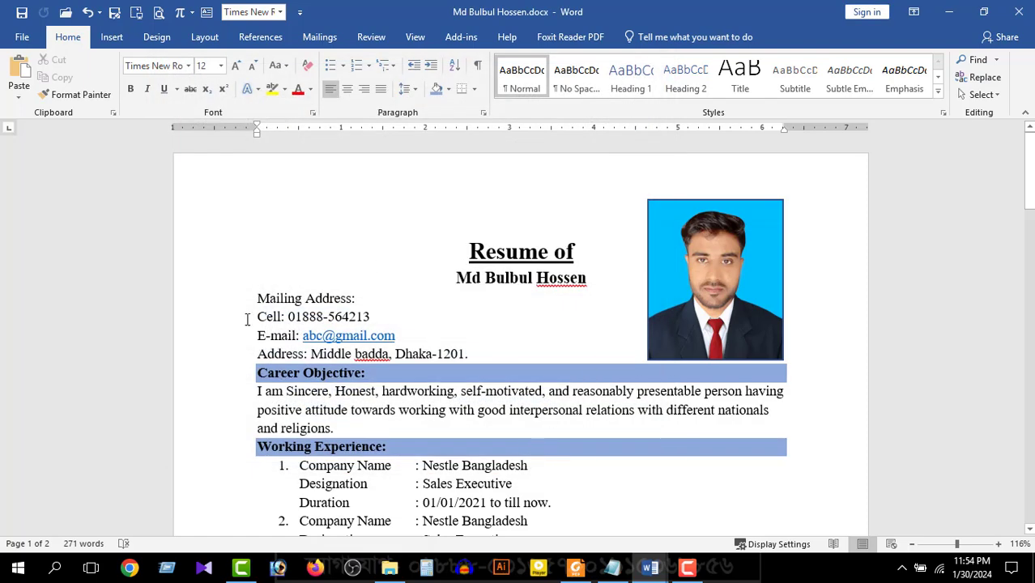
Open the exported PDF from the CV folder and view its pages side by side
click(403, 572)
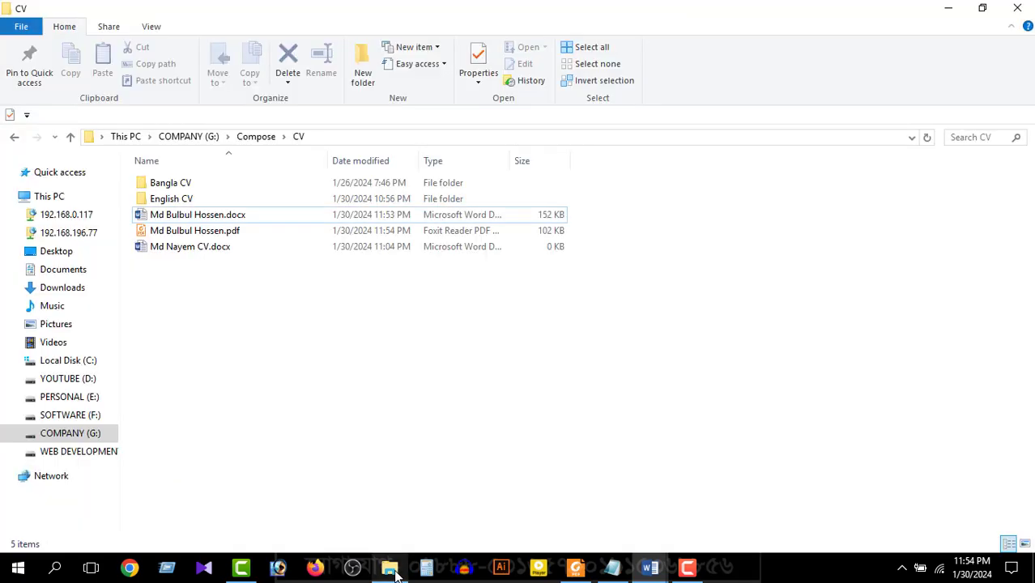
click(201, 235)
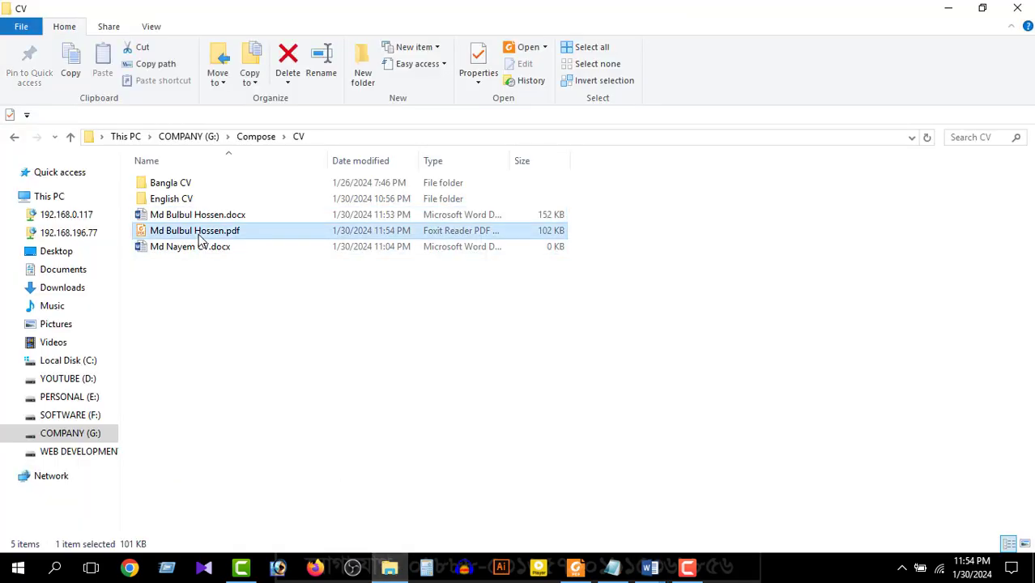
double_click(202, 235)
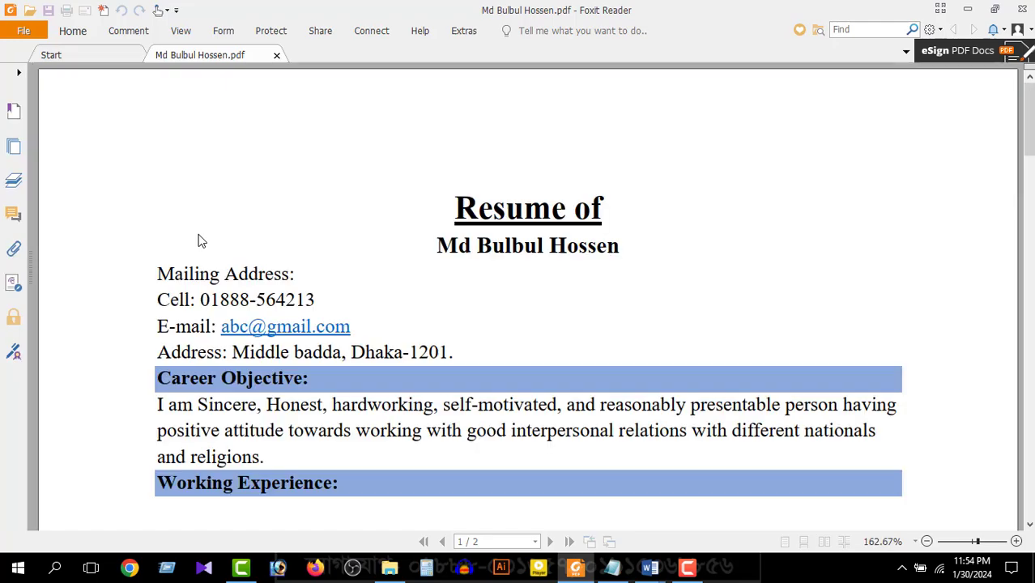
click(824, 542)
mouse_move(650, 567)
click(730, 548)
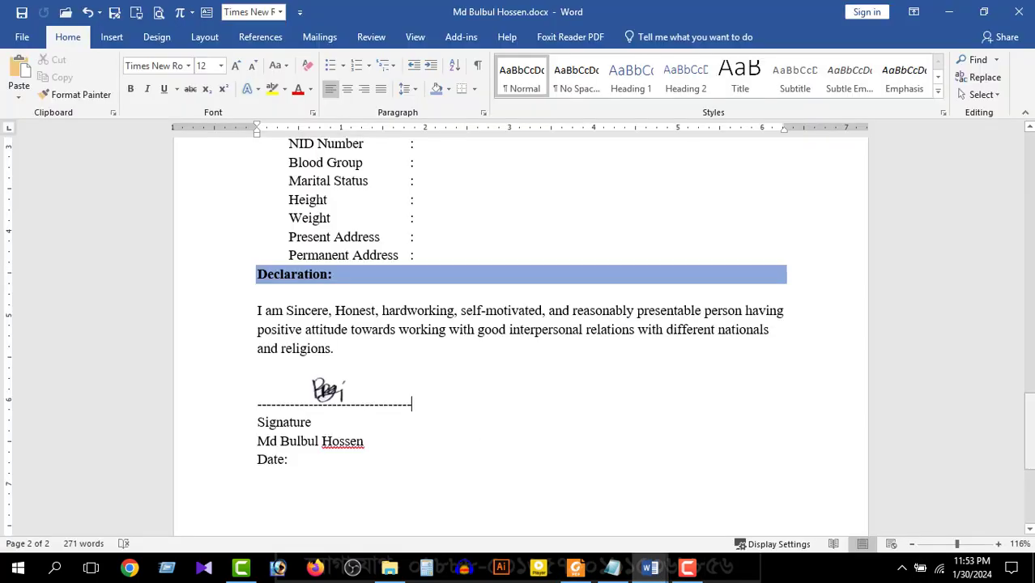
drag(1029, 430, 1029, 167)
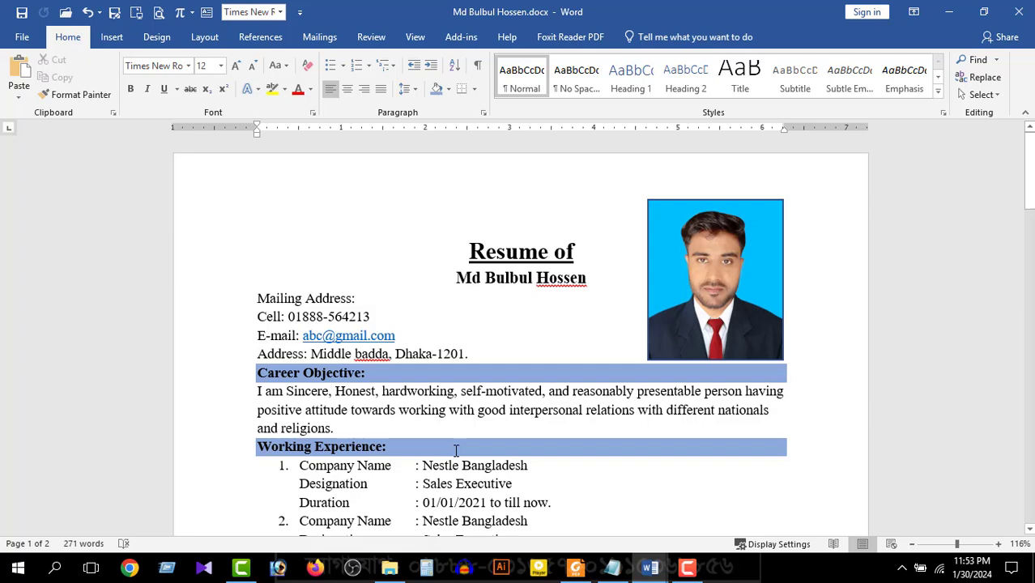
mouse_move(1029, 170)
mouse_down()
mouse_move(1031, 458)
mouse_move(1030, 172)
mouse_up()
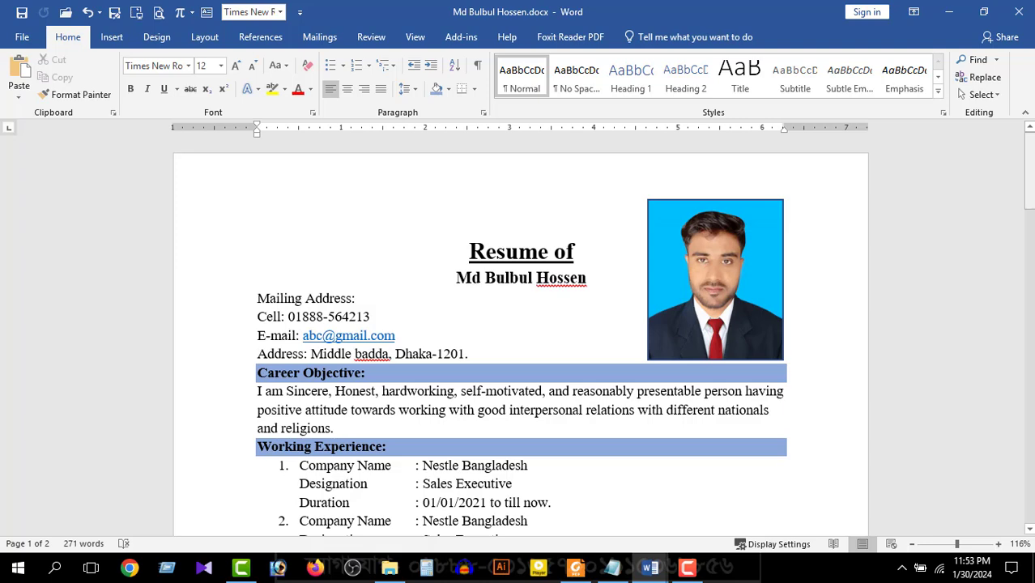